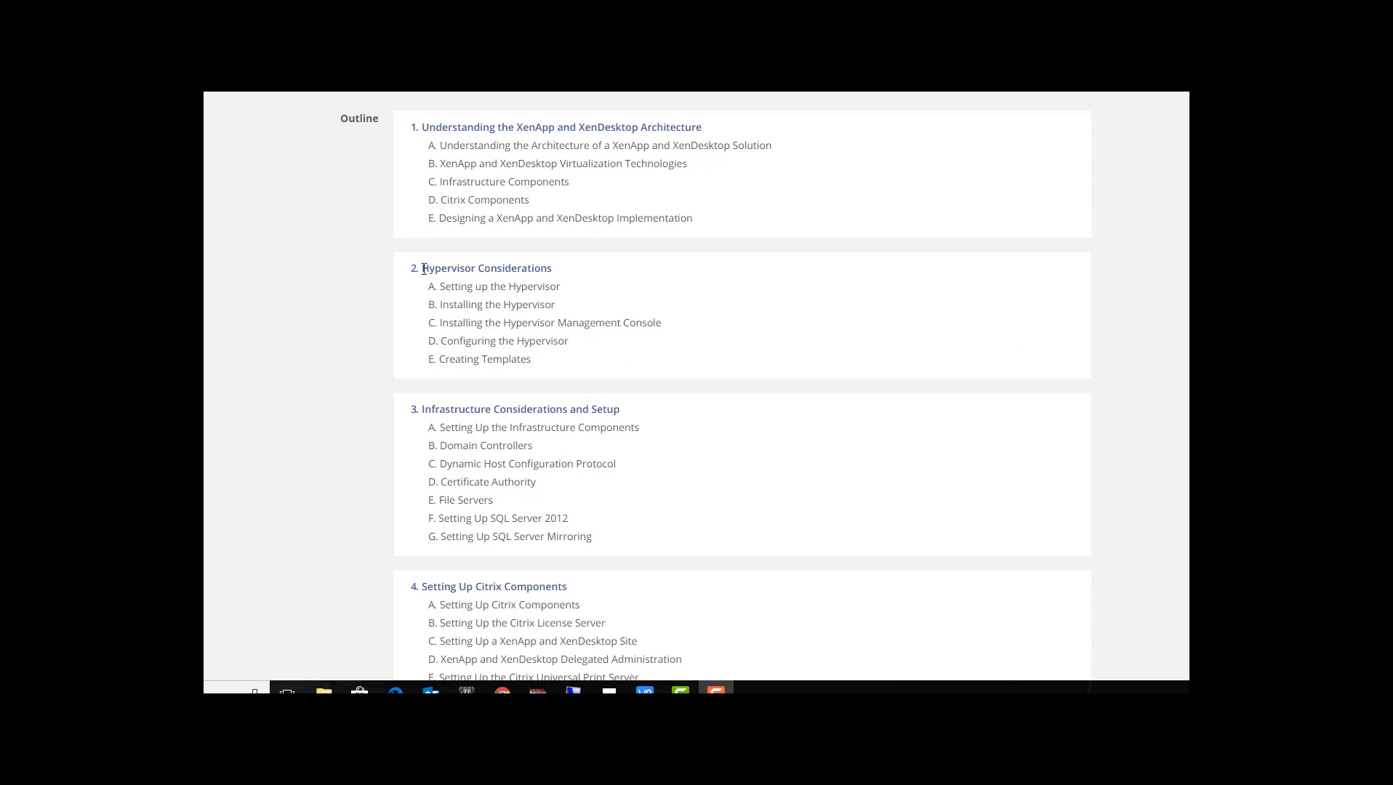
Step: Collapse the CAPG, CTS, MIM LAB and New Folder groups in the library
drag(411, 272, 563, 272)
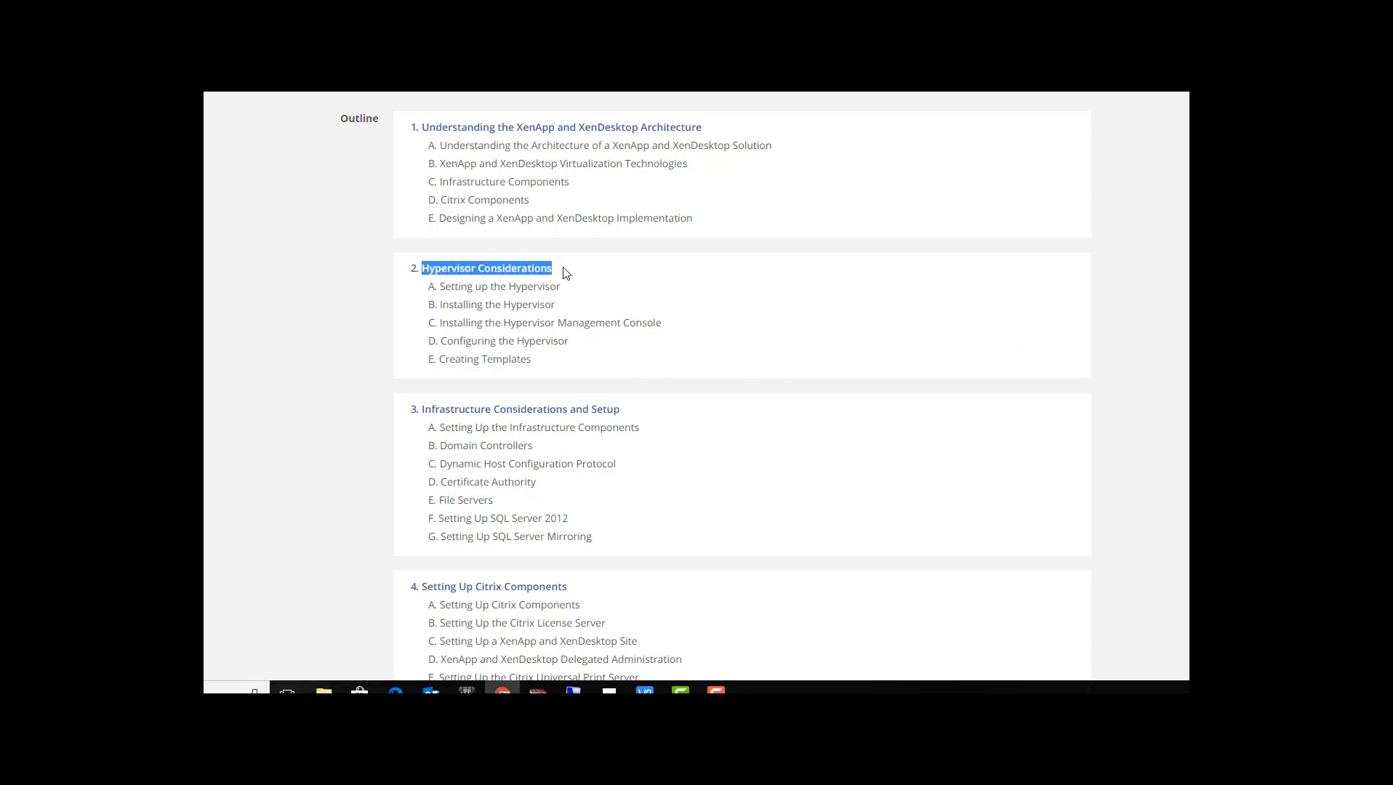
click(565, 273)
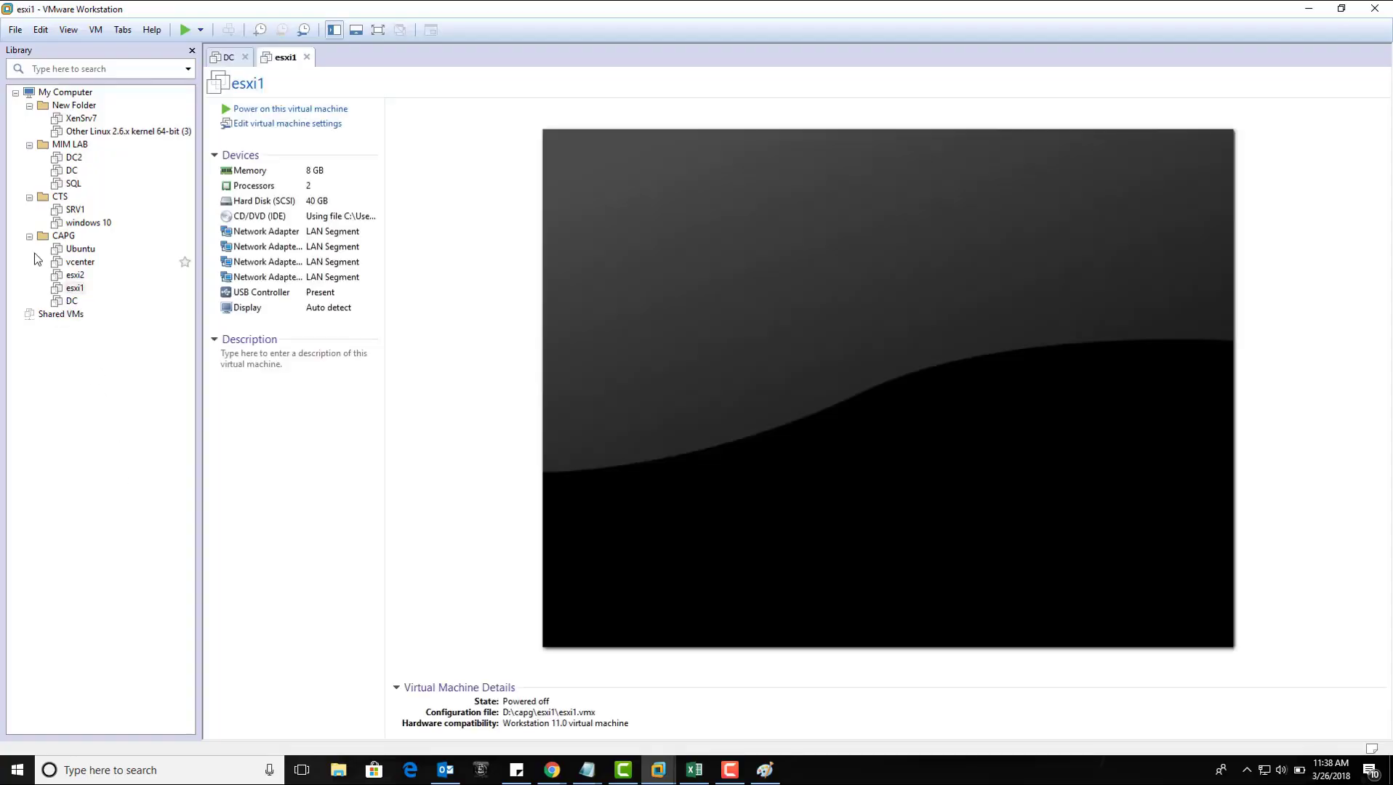
click(29, 246)
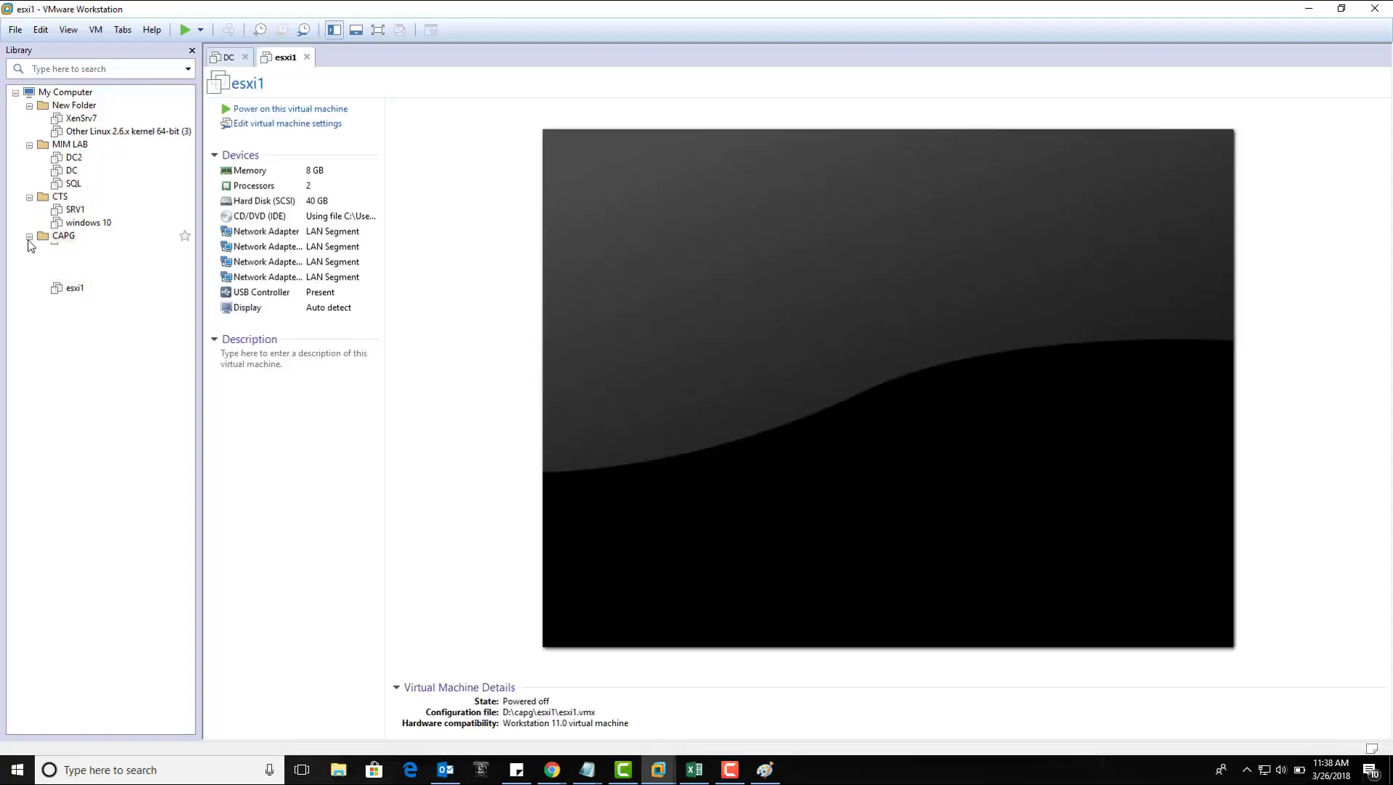
click(29, 196)
click(29, 144)
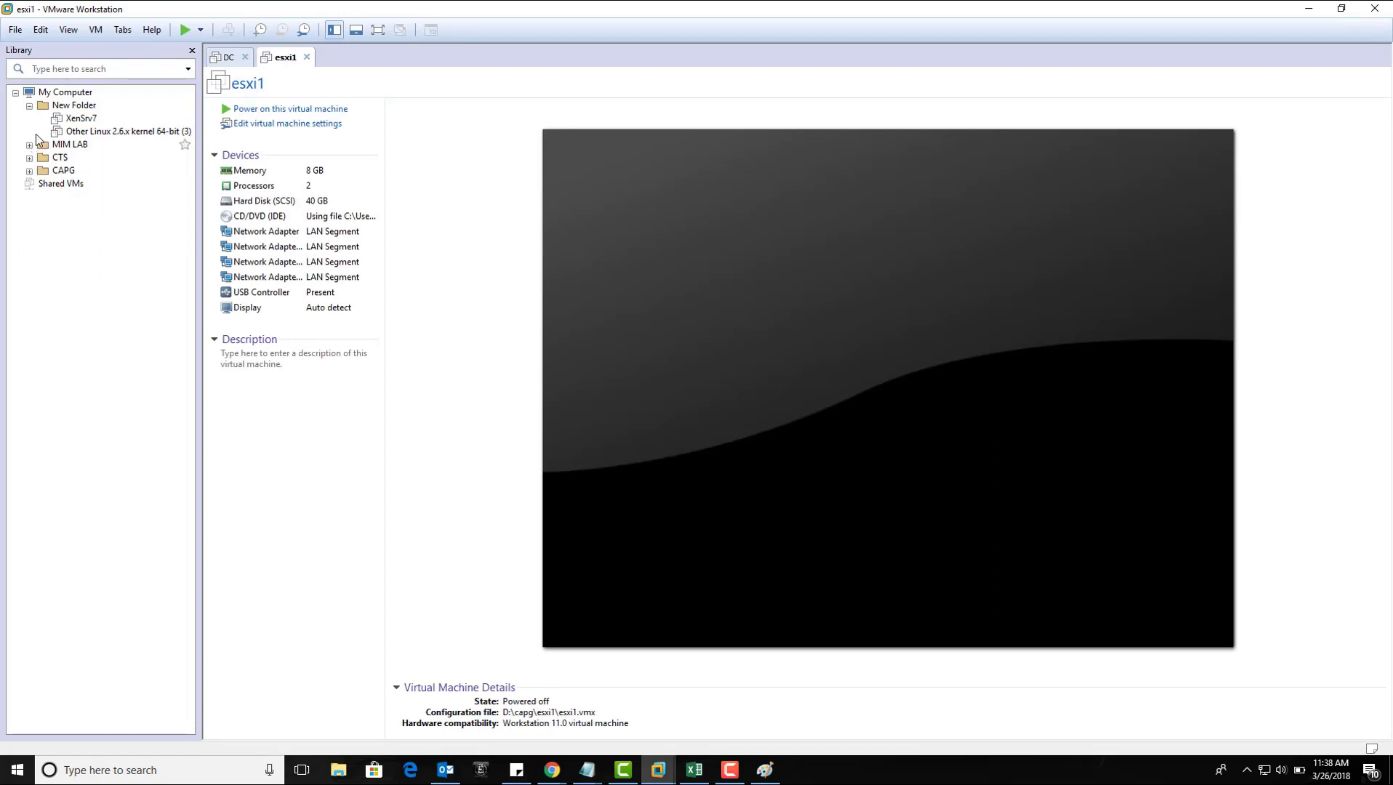
click(29, 104)
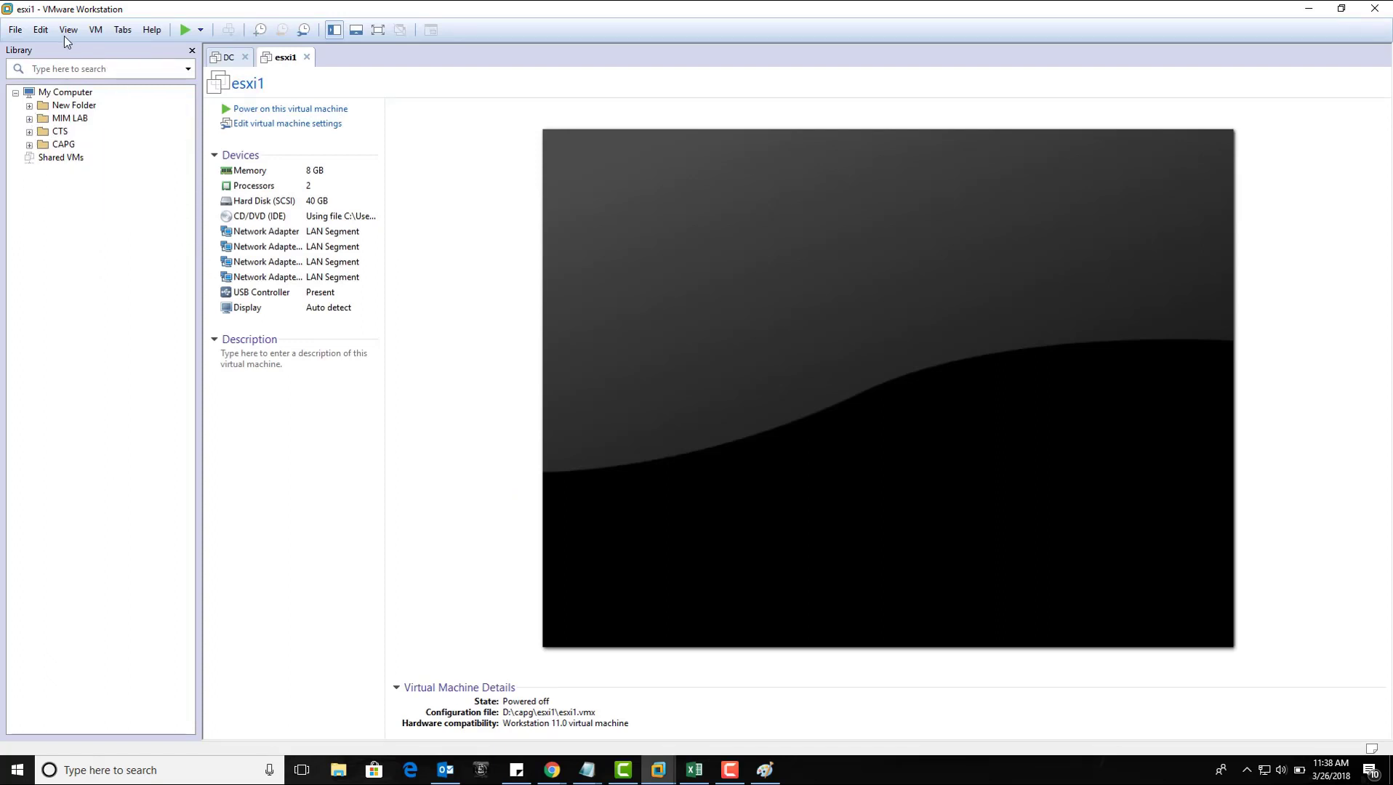
Step: Start a new virtual machine using the Typical configuration
click(15, 30)
click(31, 51)
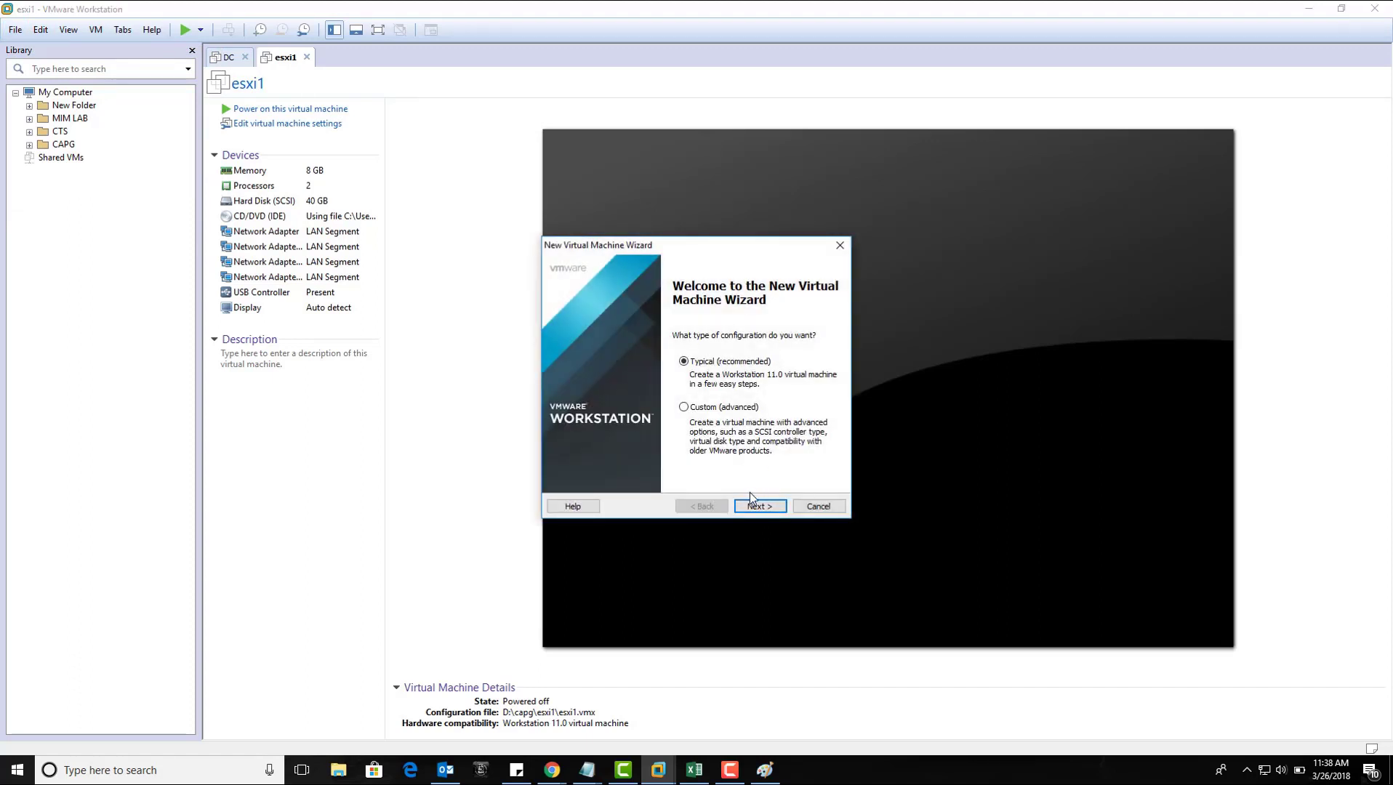
click(756, 509)
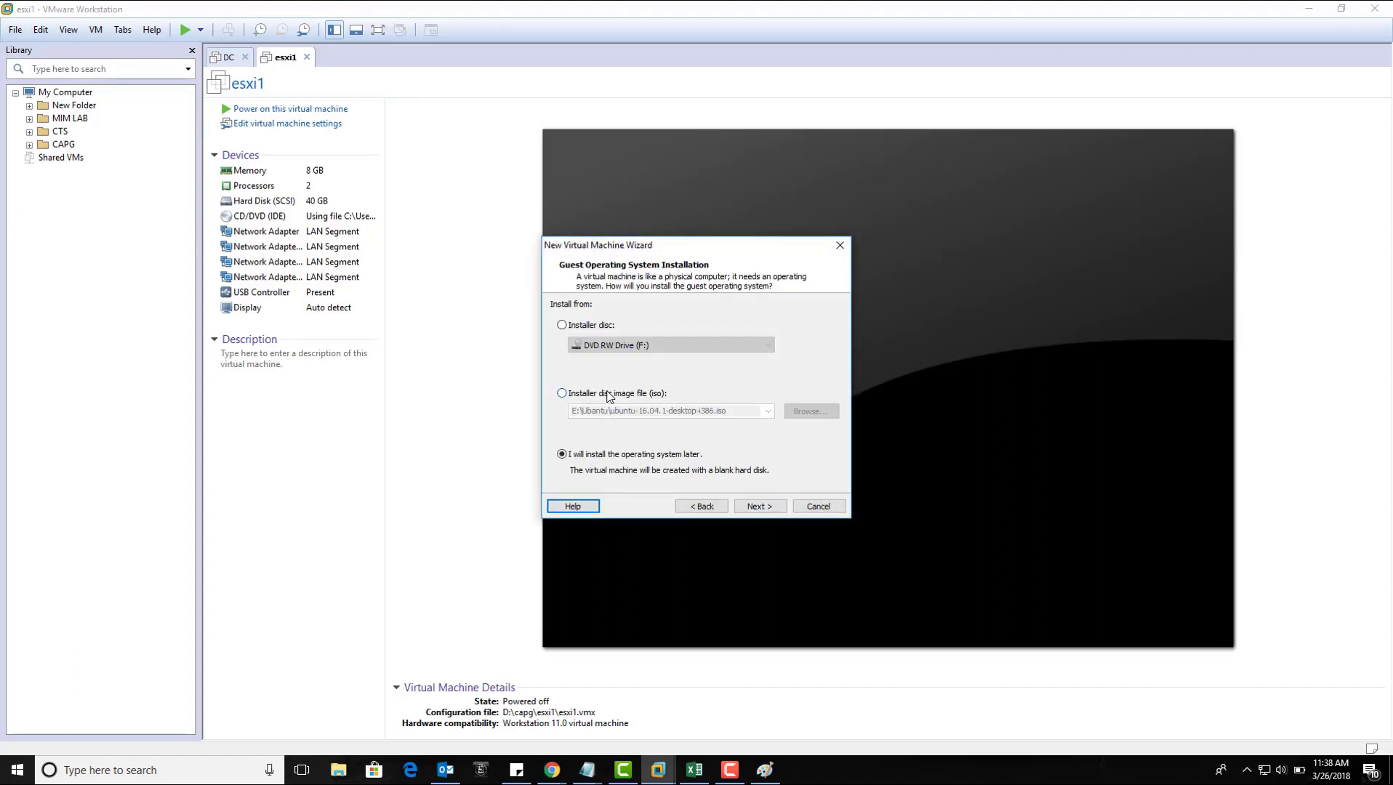
Step: Select the ESXi 6.0 installer ISO on drive E: as the installer disc image
click(808, 411)
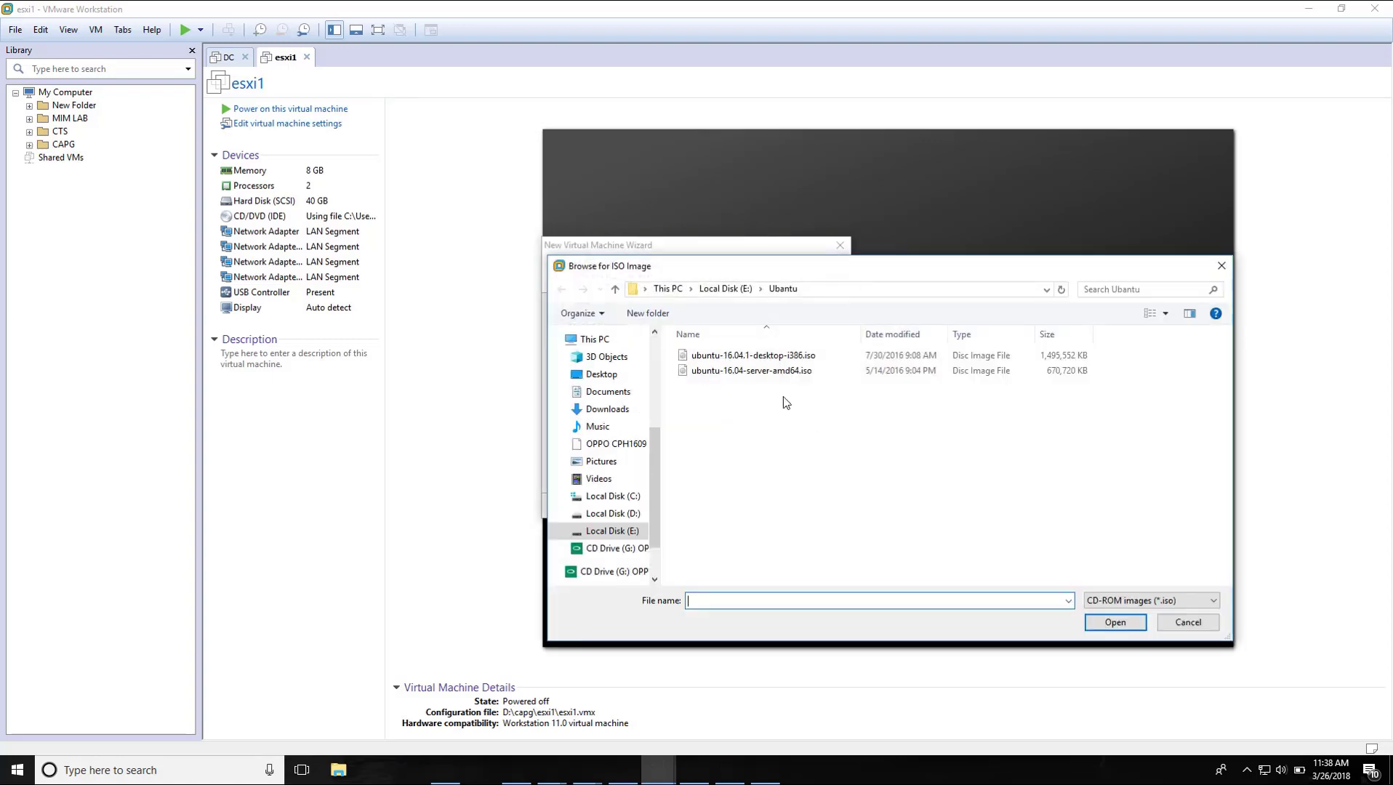
click(612, 513)
scroll(1008, 449, down, 7)
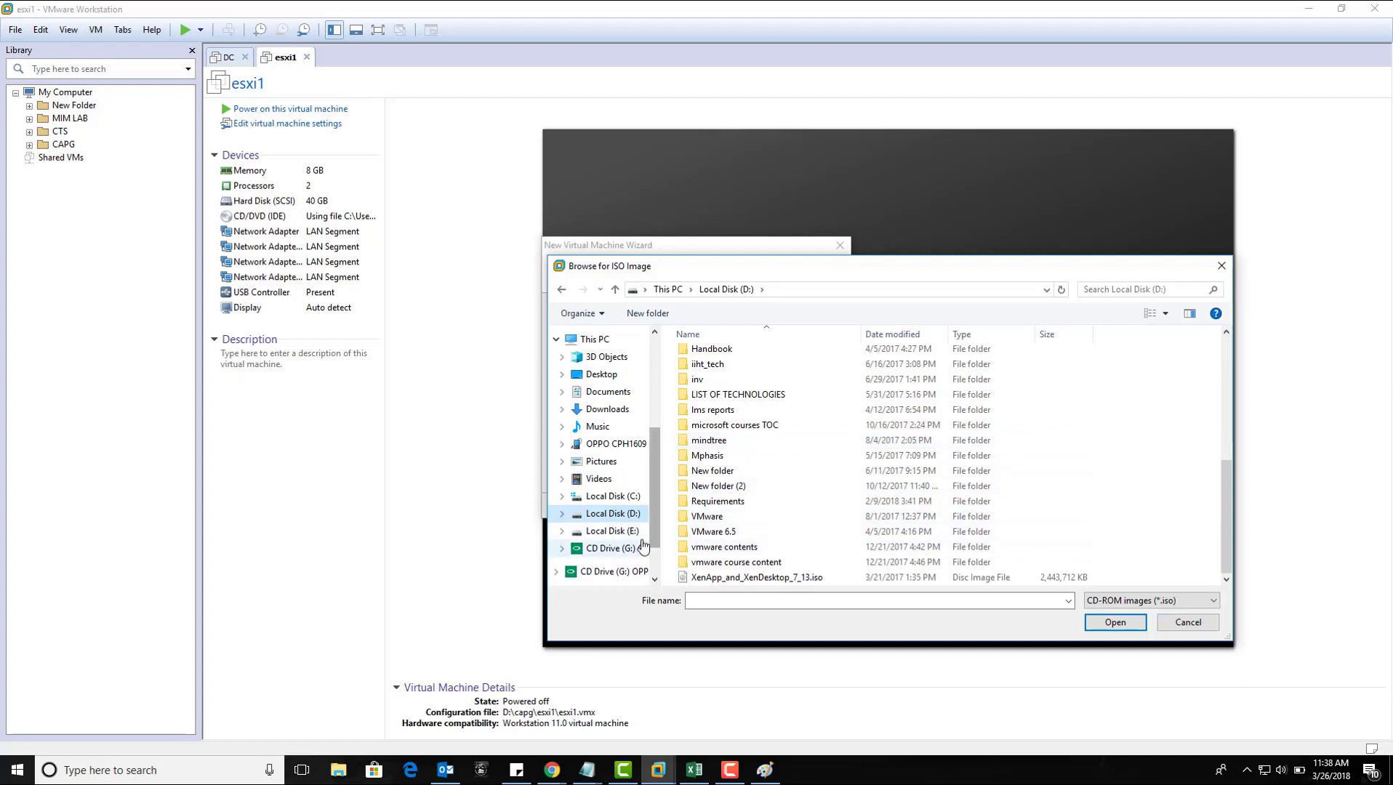
click(612, 530)
scroll(790, 538, down, 3)
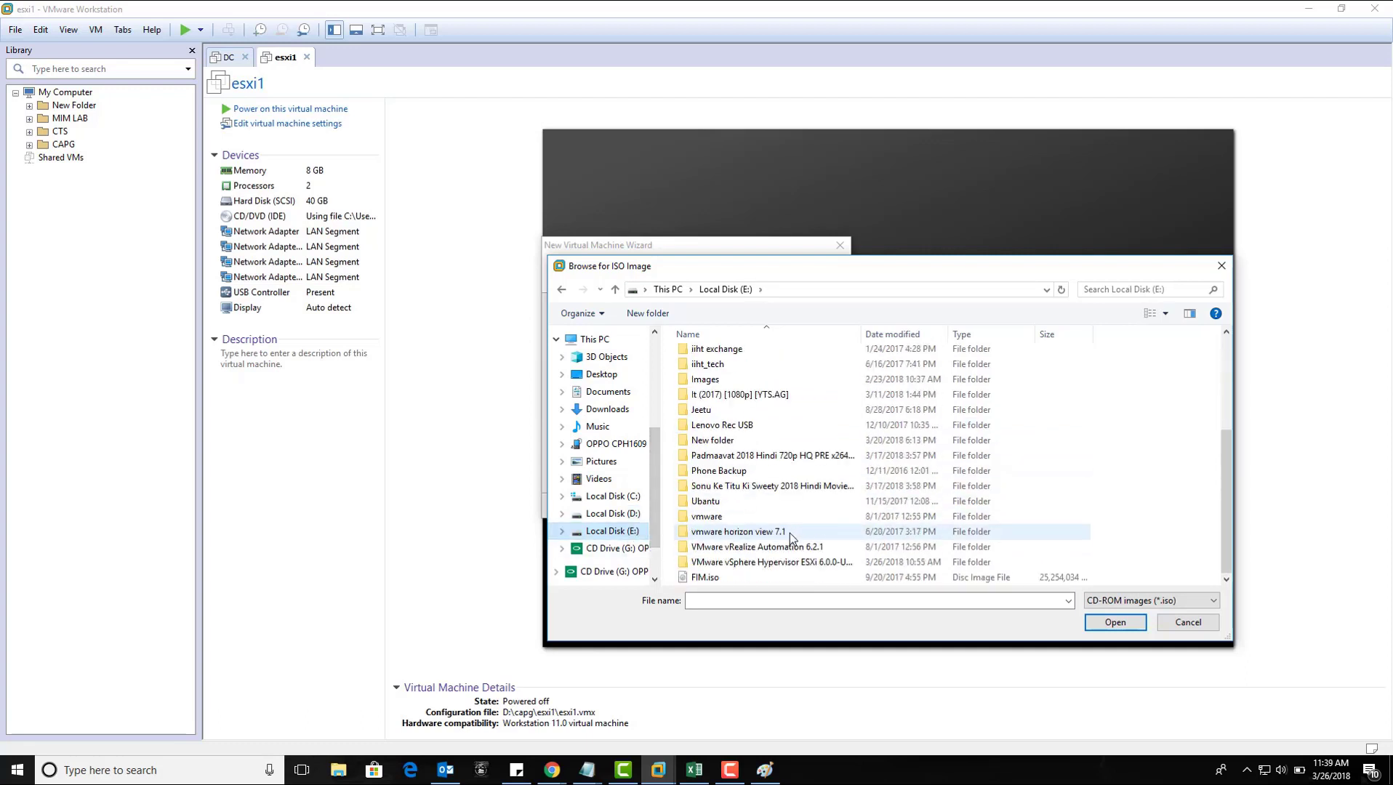
double_click(786, 558)
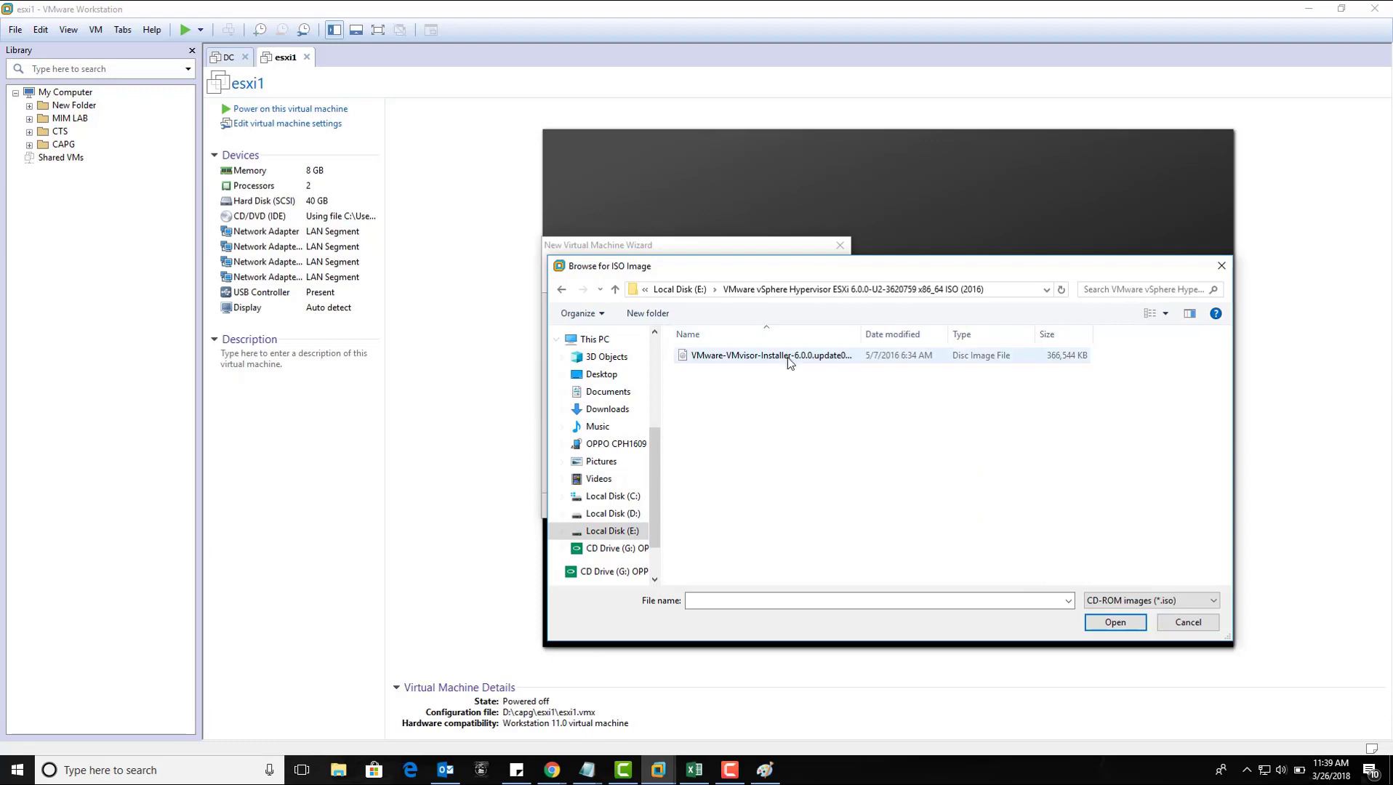
click(785, 356)
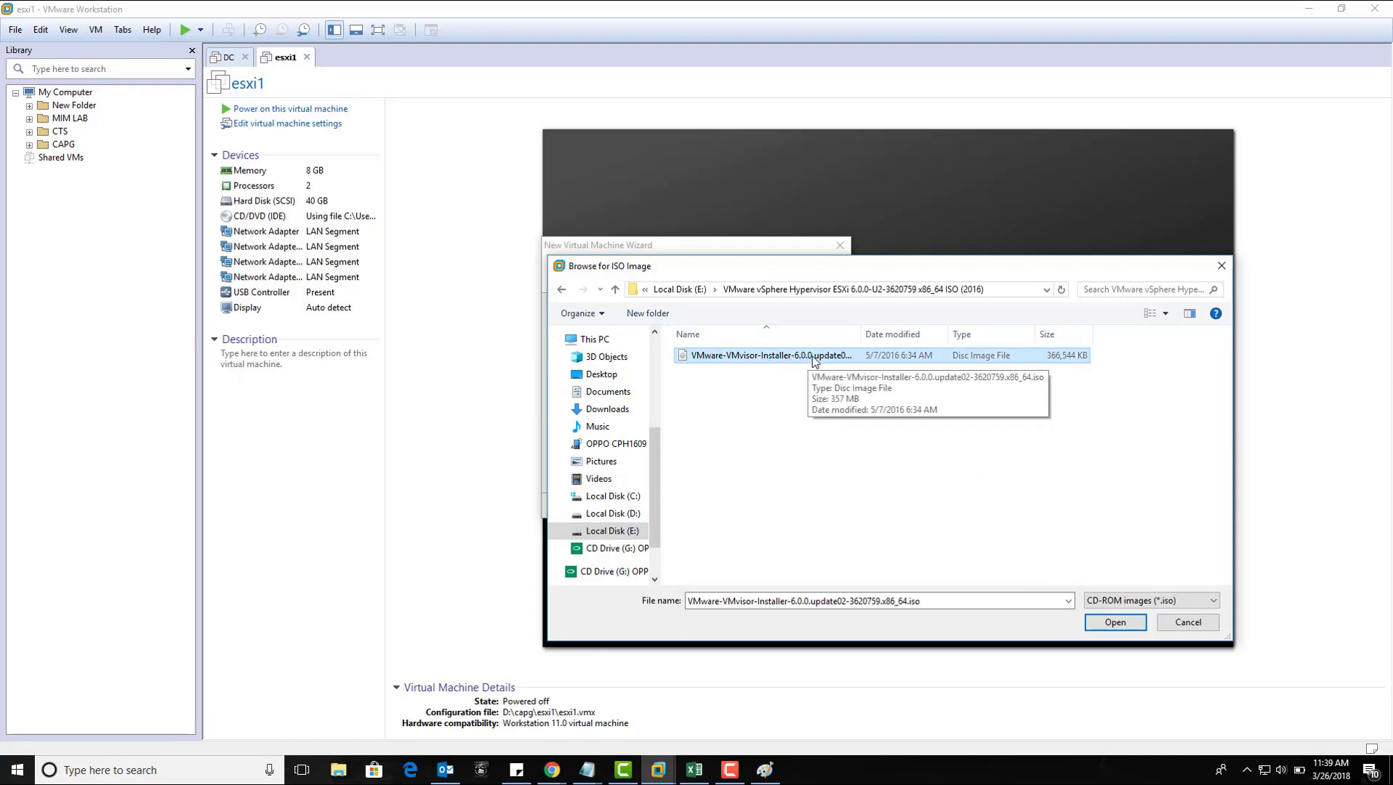
click(1132, 622)
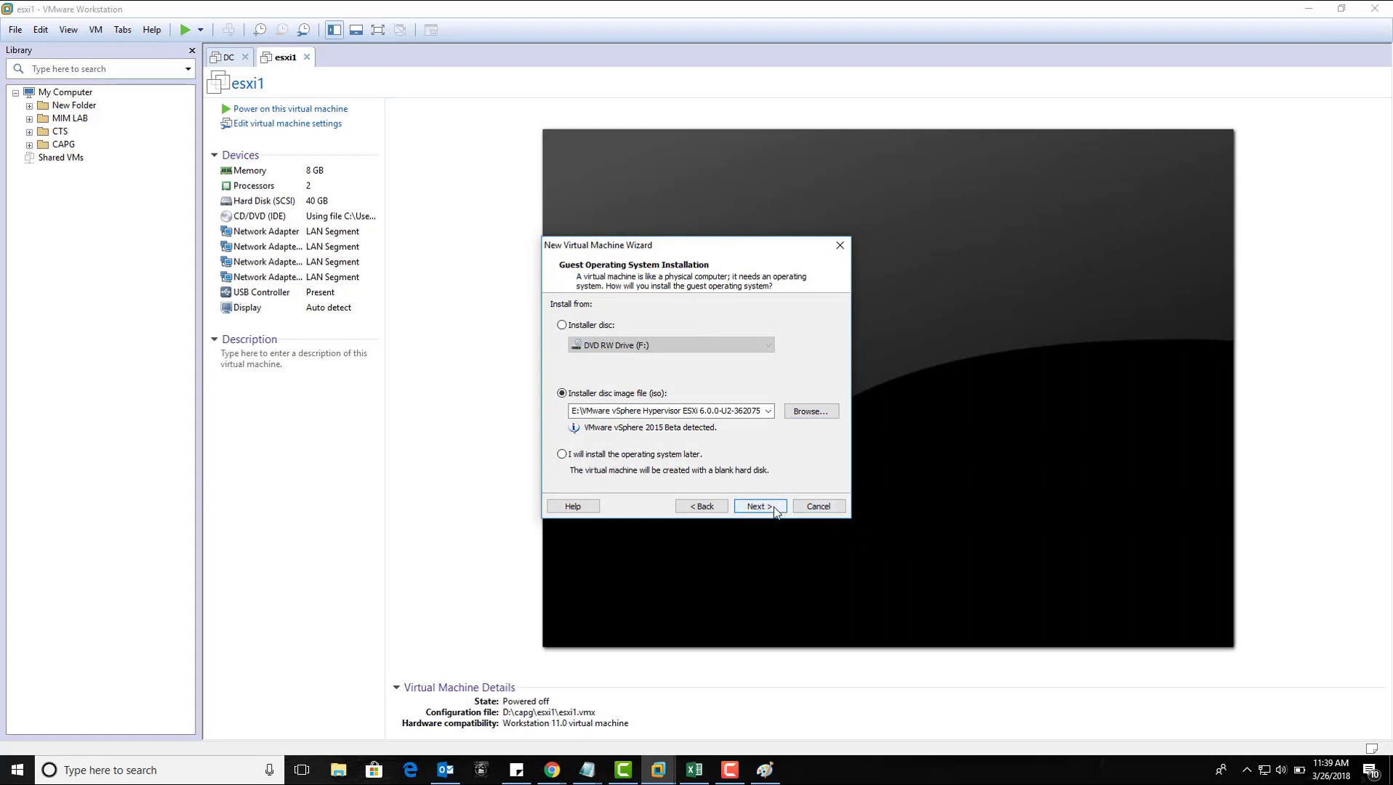
Step: Name the virtual machine ESXI 1 and browse to Local Disk (D:) for its location
click(774, 510)
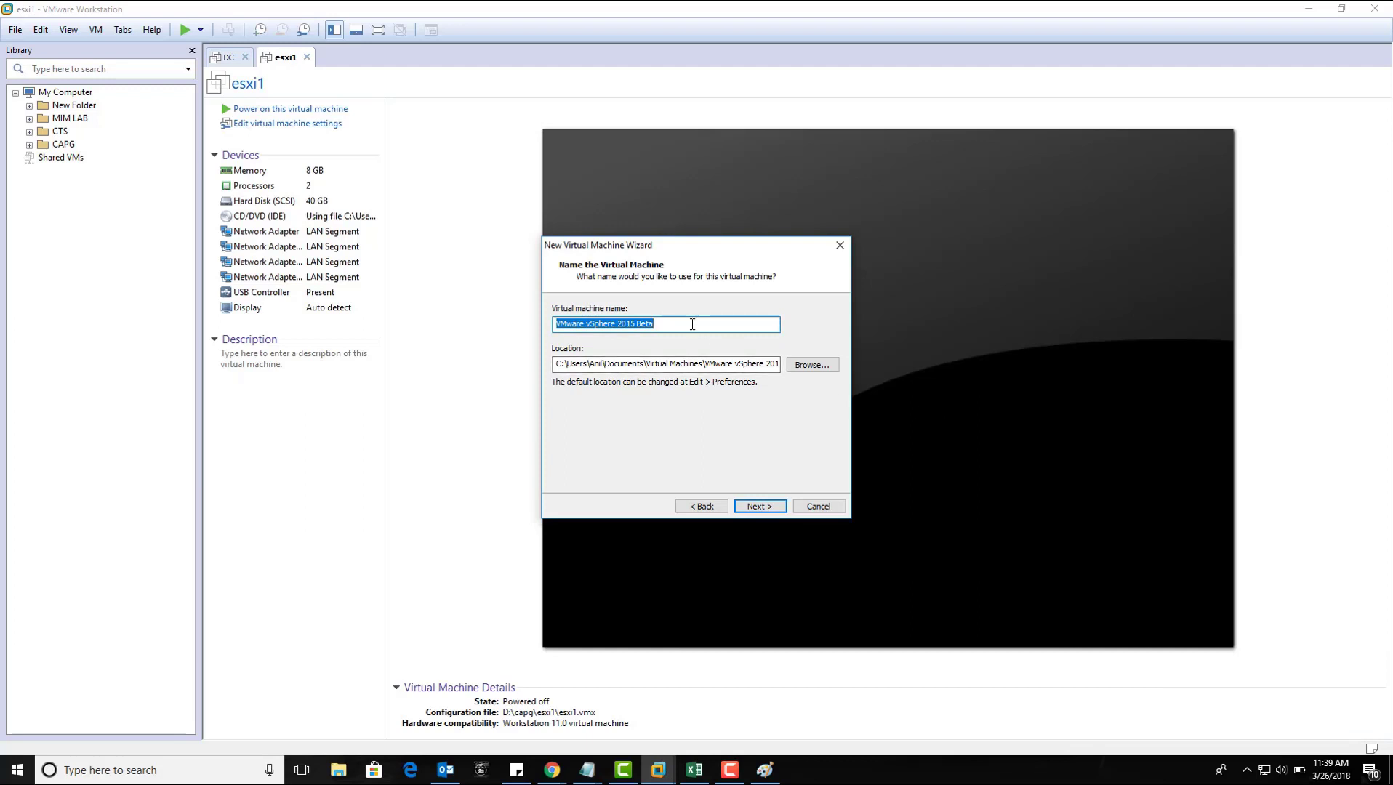
text(ESXI 1)
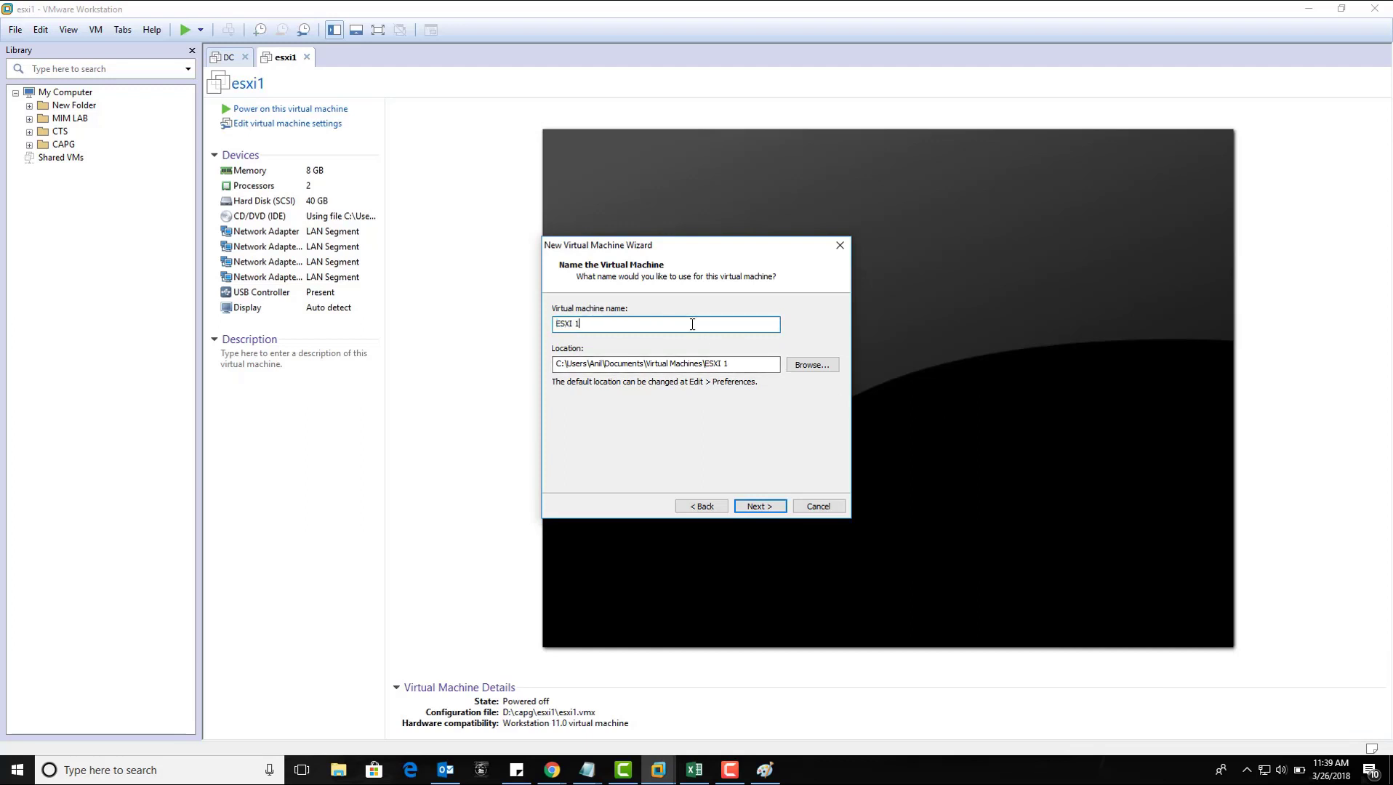
click(795, 370)
drag(794, 411, 793, 351)
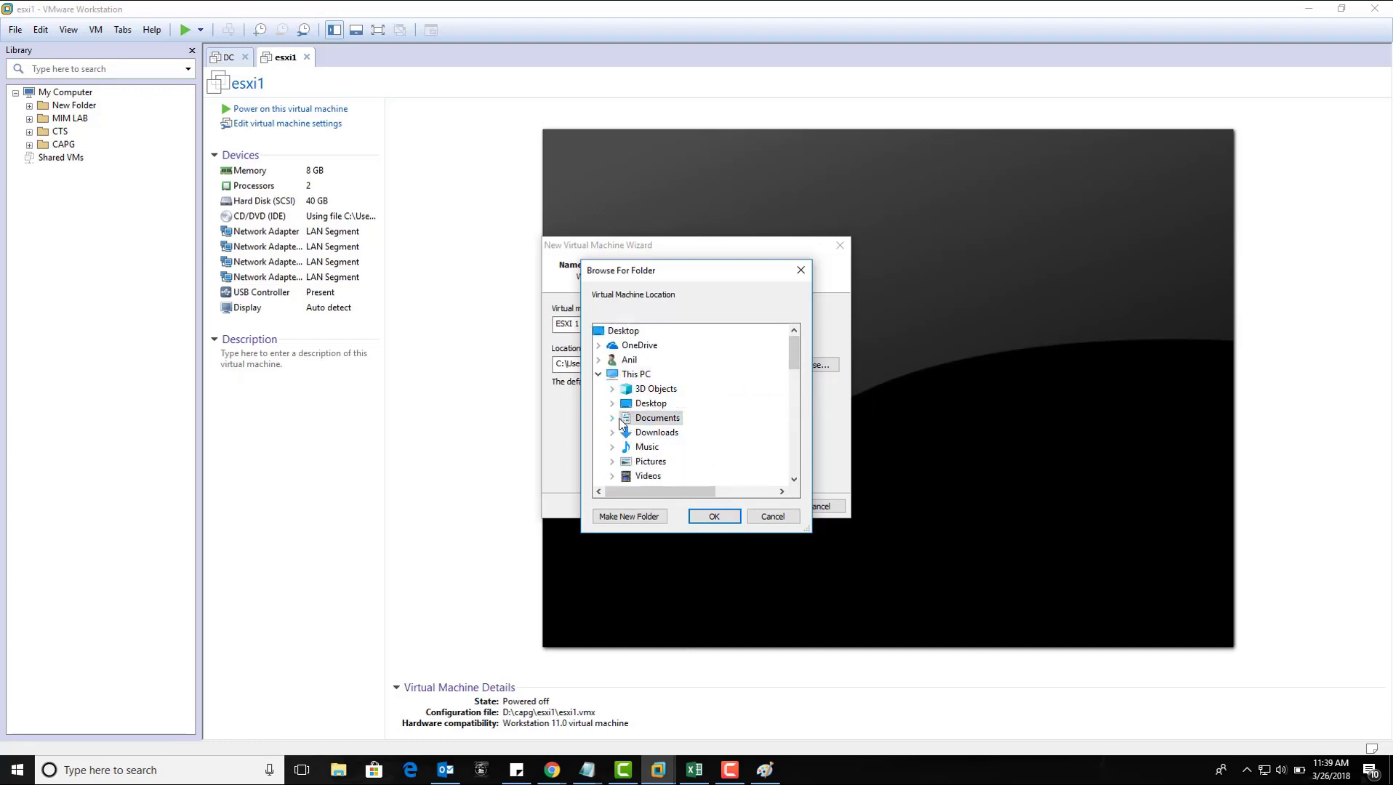
scroll(626, 436, down, 2)
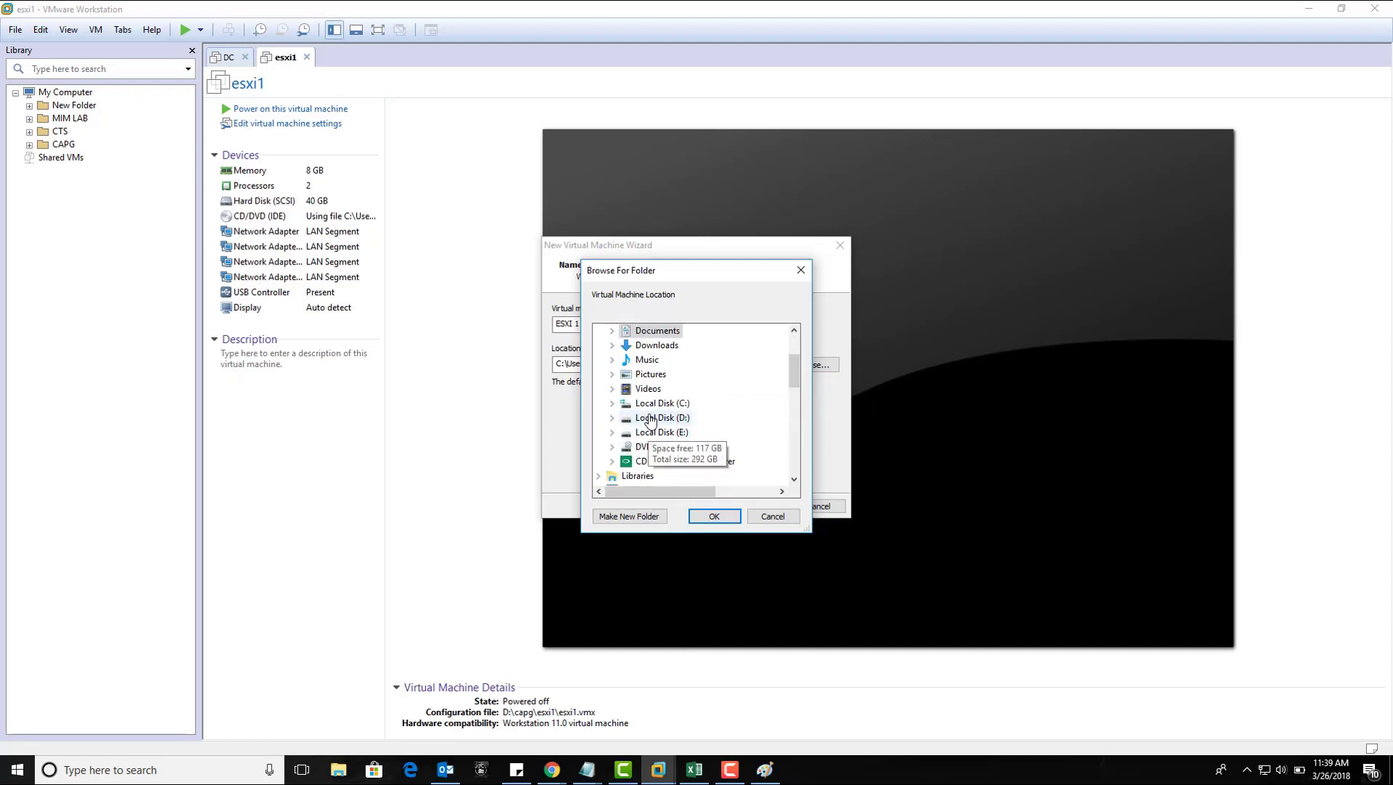
click(640, 418)
Step: Create folder 'esxi labs' with subfolder 'esxi 1' on D: as the VM location
click(630, 516)
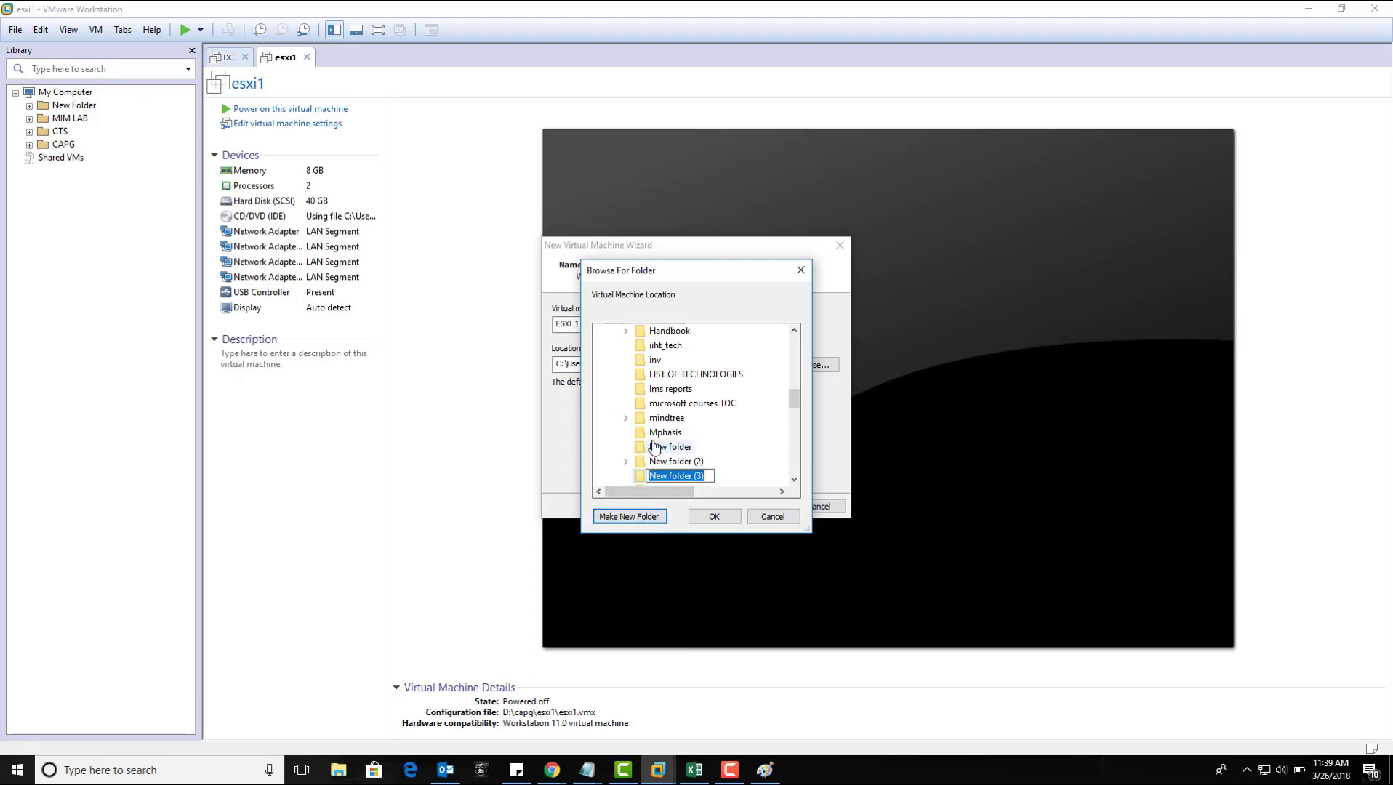
text(esxi labs)
key(Return)
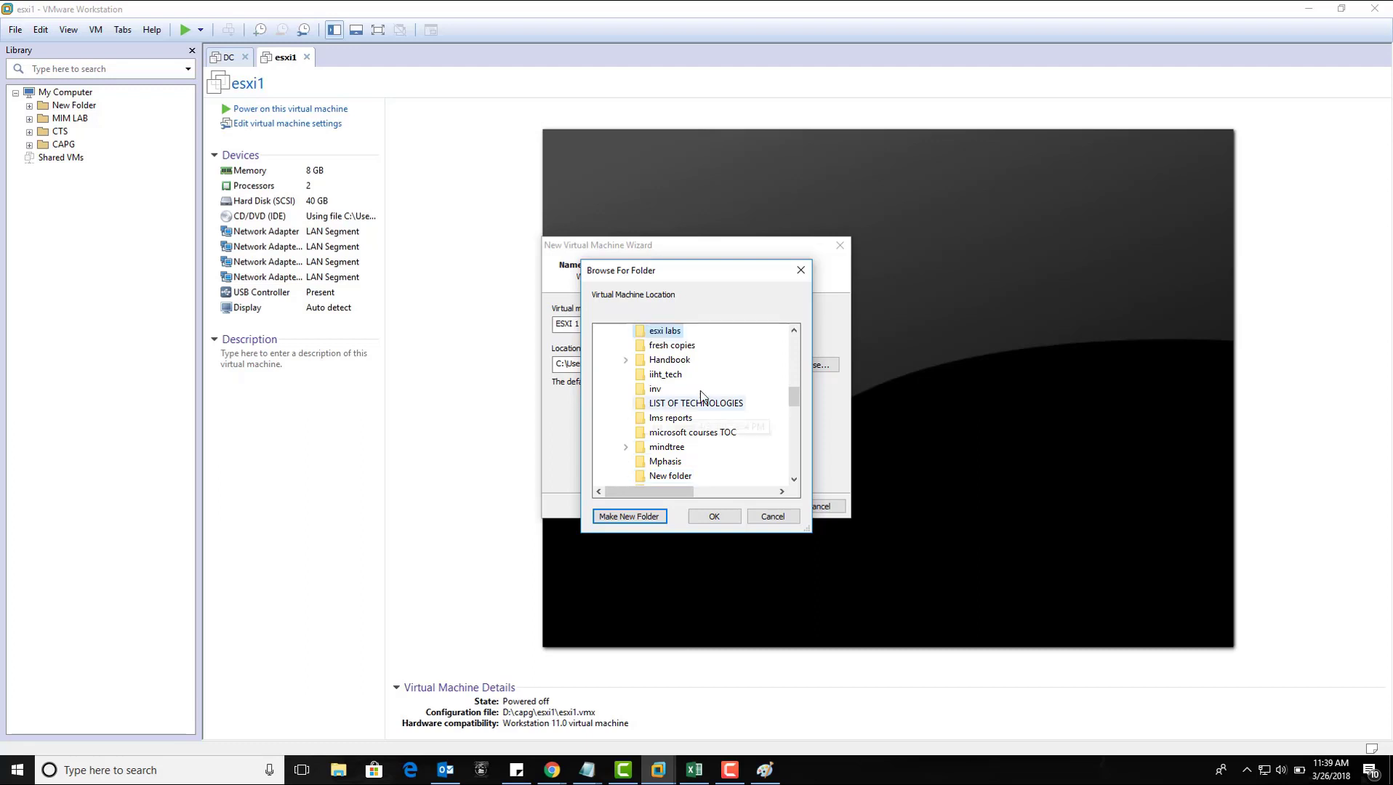
click(629, 517)
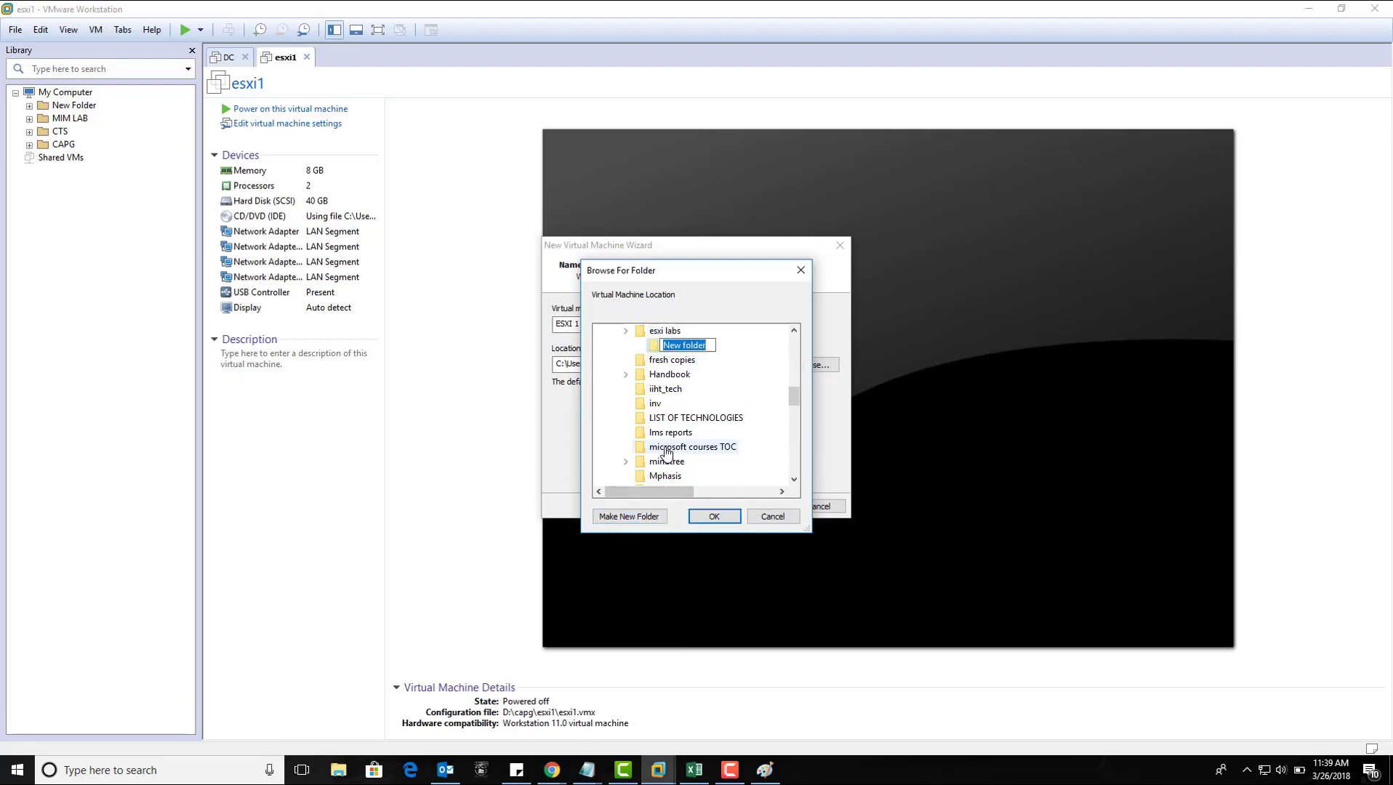
text(esxi 1)
key(Return)
click(722, 520)
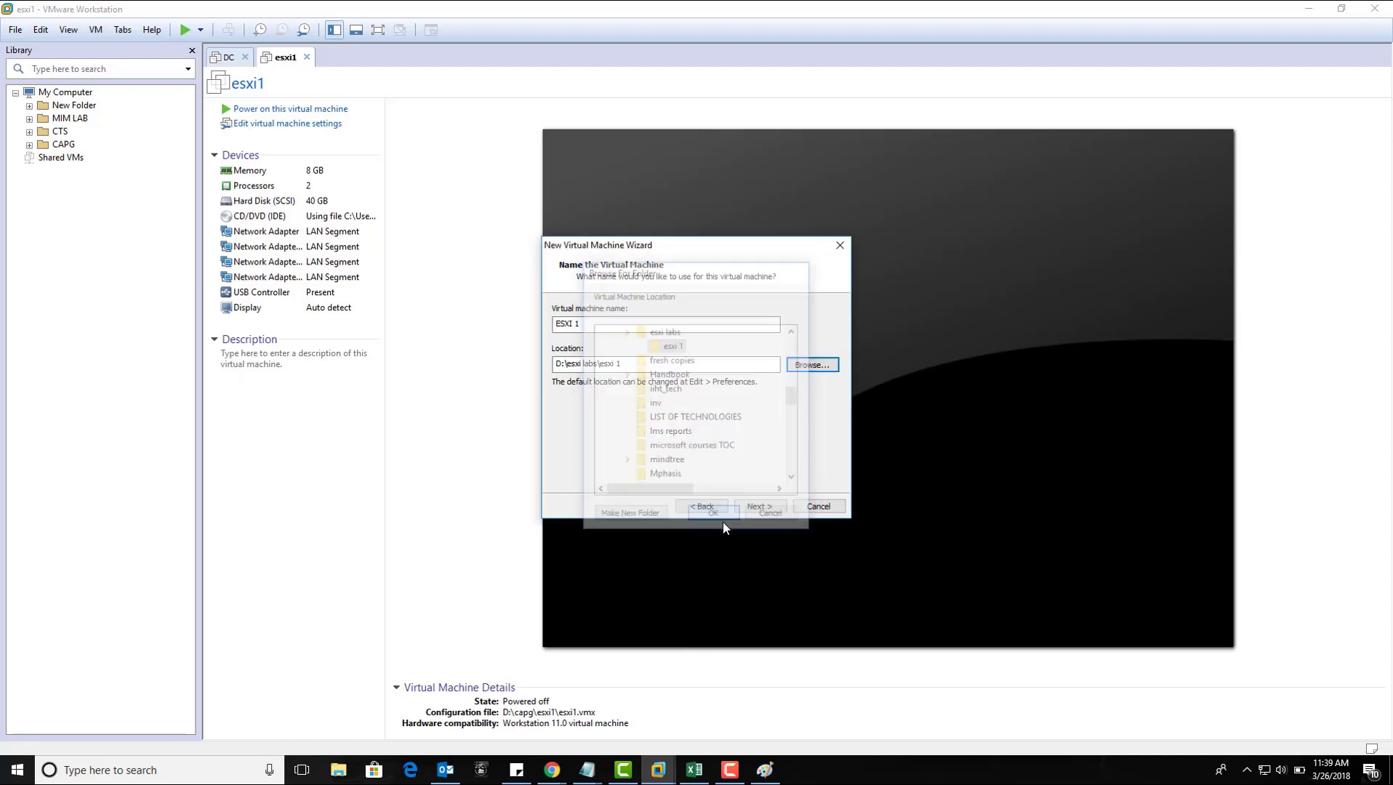
Step: Accept the 40 GB disk size and go to hardware customization
click(752, 504)
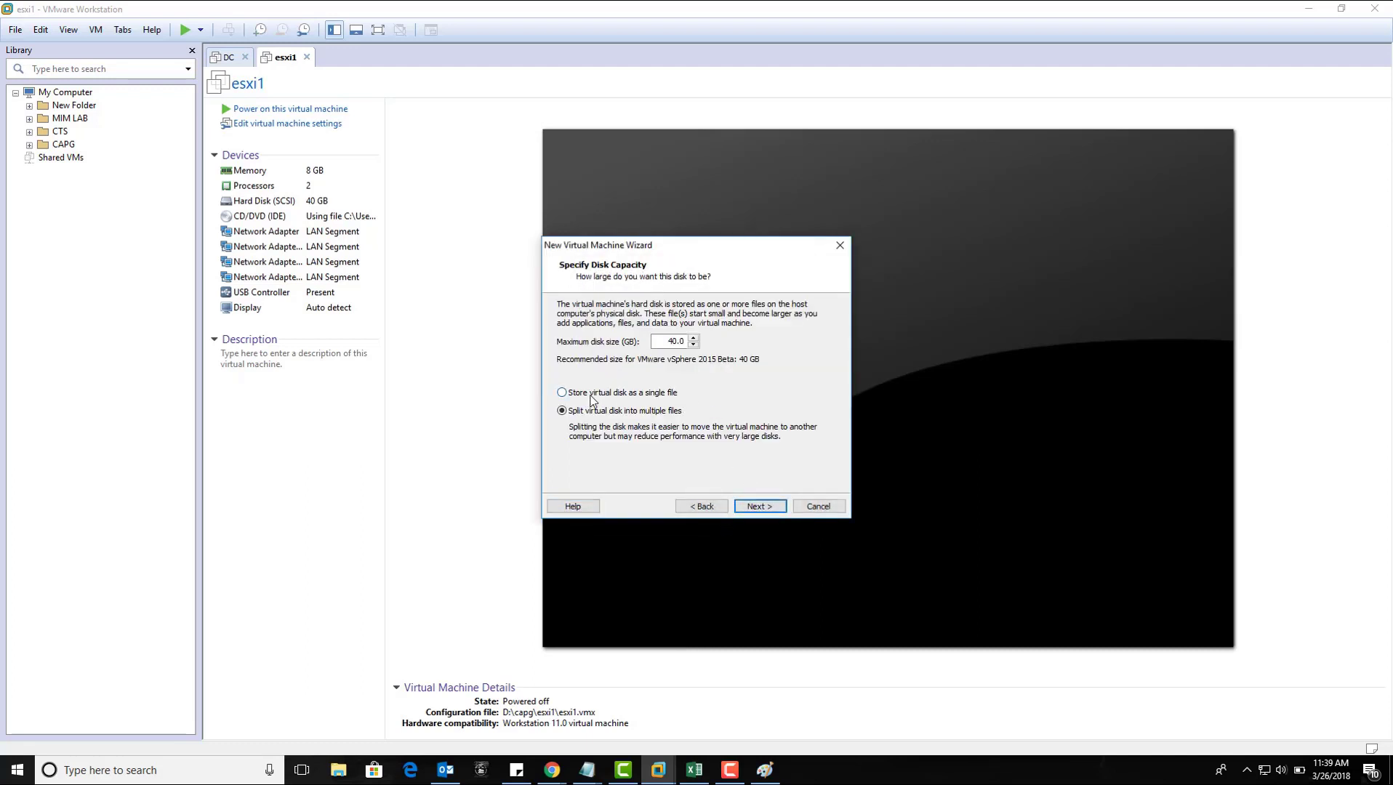
click(662, 340)
click(755, 508)
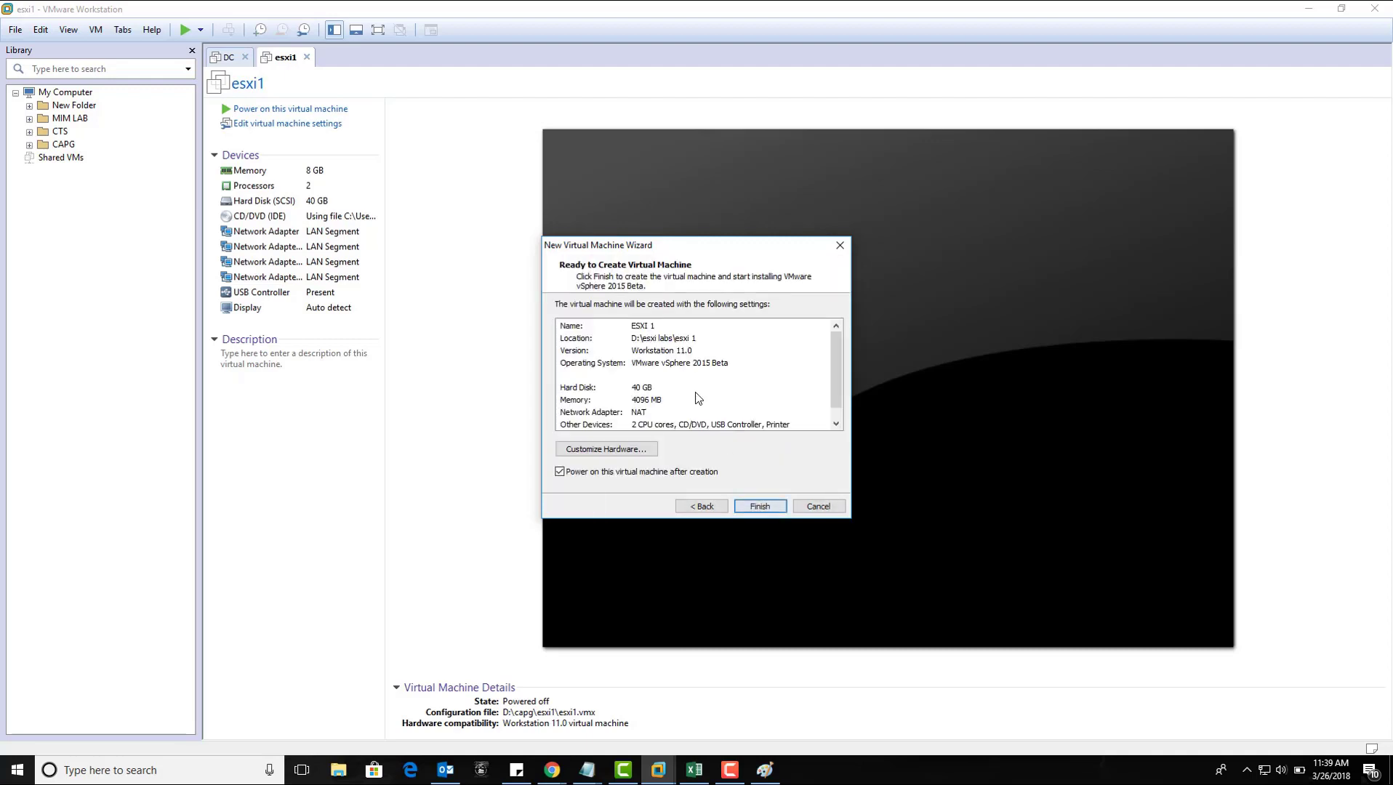
click(606, 449)
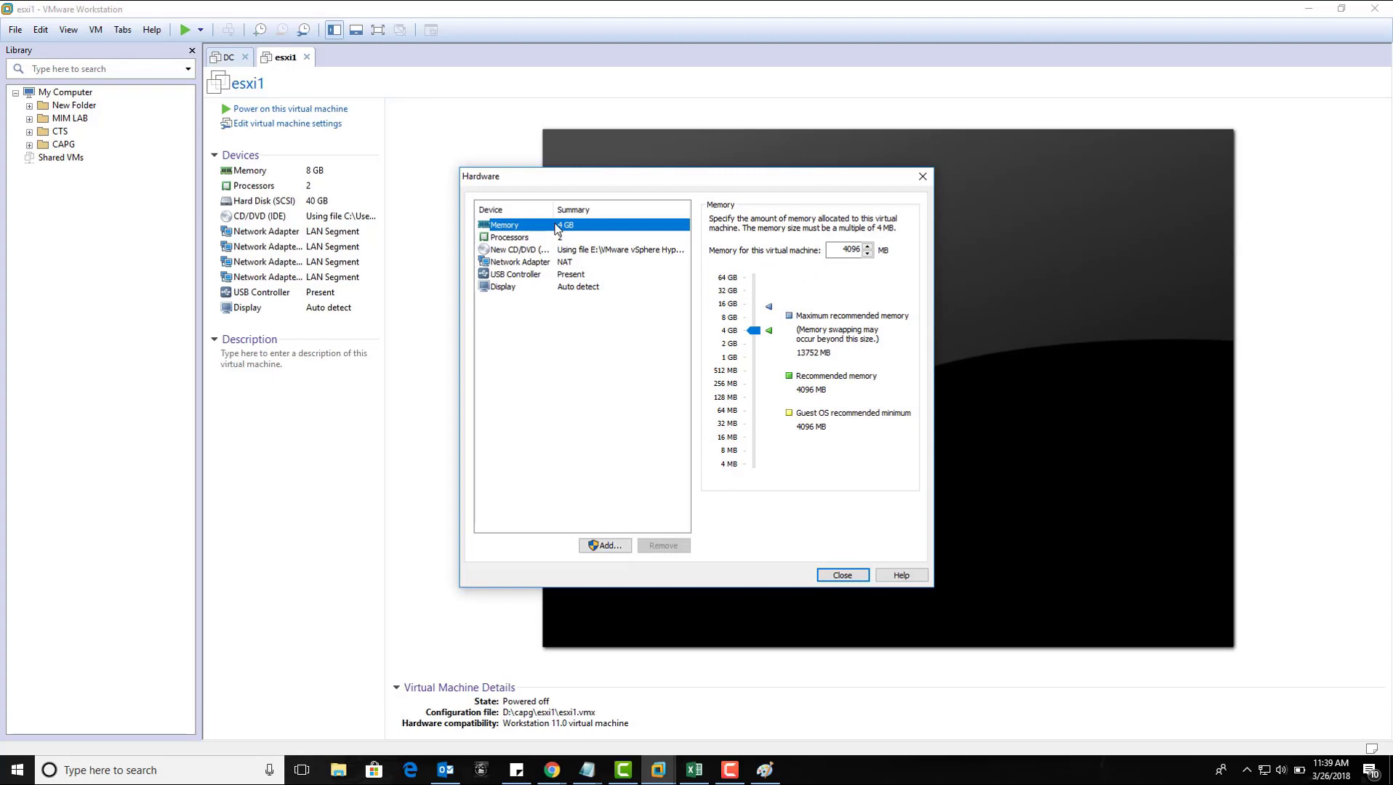
Step: Set the network adapter to LAN segment and create a new segment named 'esxi'
click(558, 238)
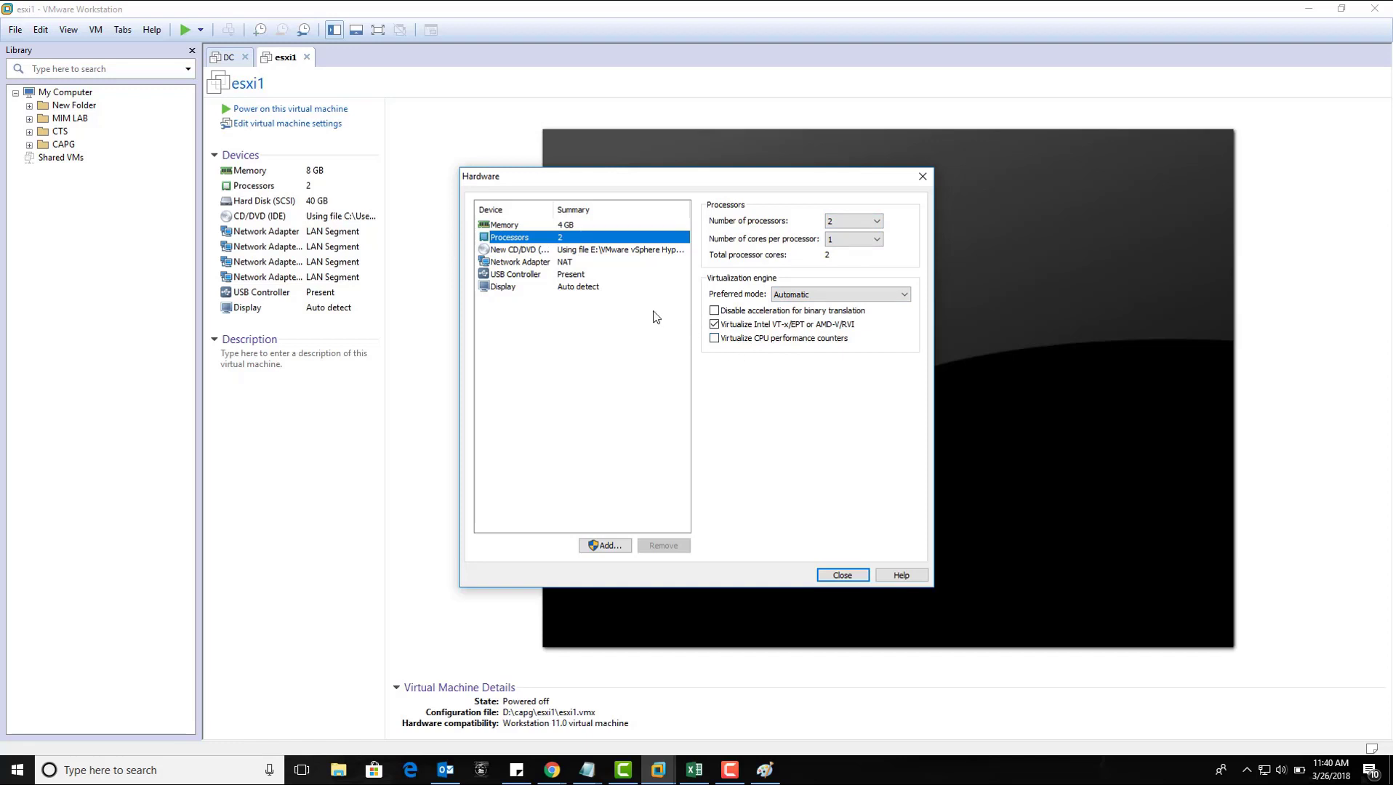
click(570, 262)
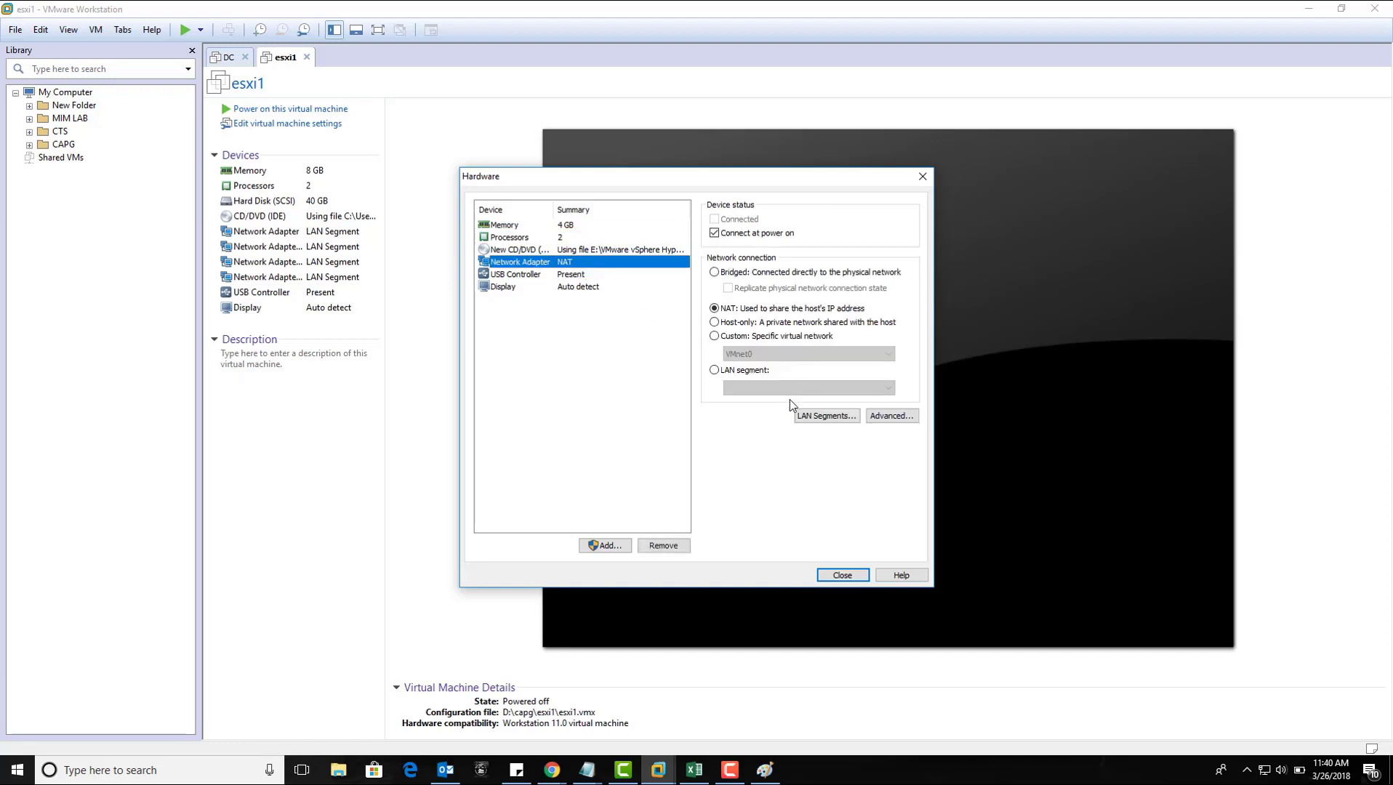
click(749, 370)
click(833, 417)
click(671, 440)
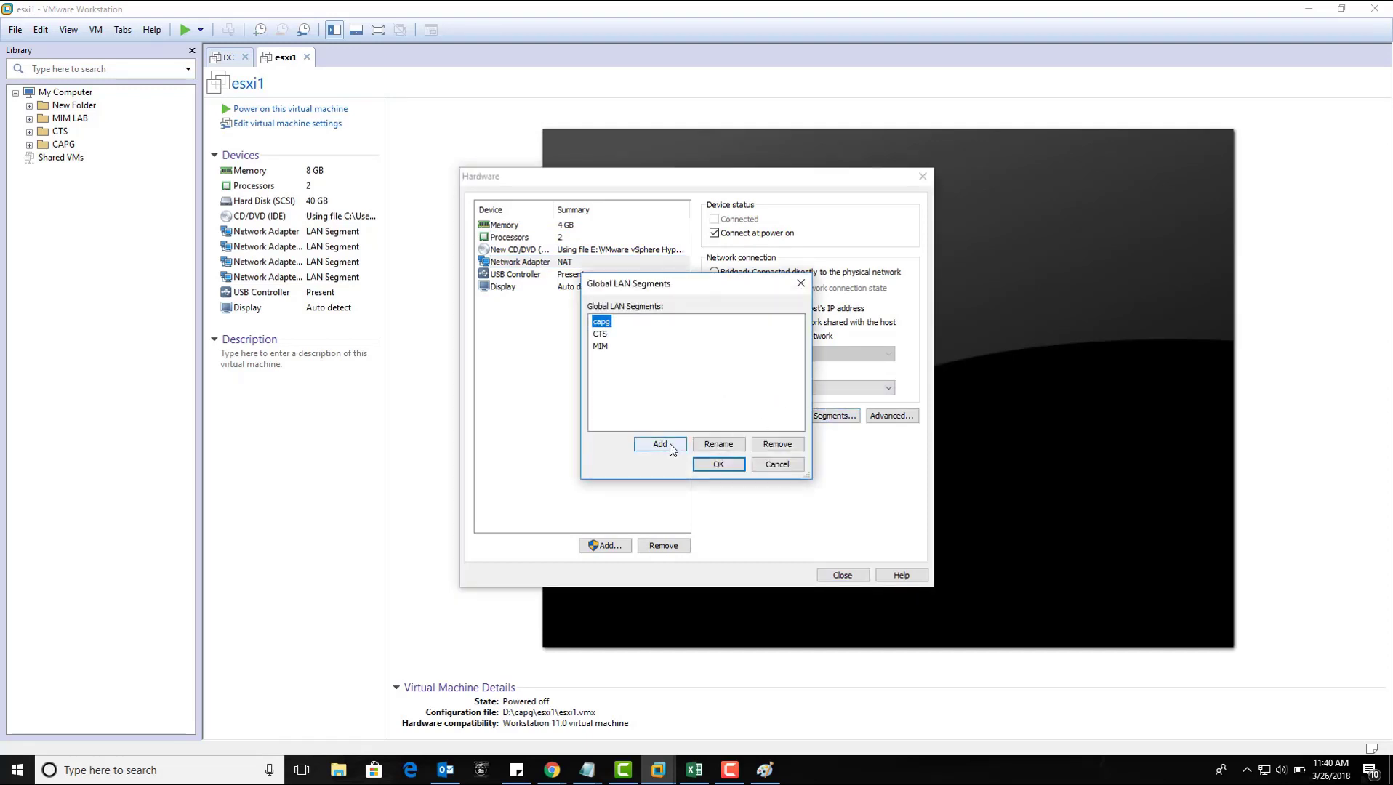
text(esx)
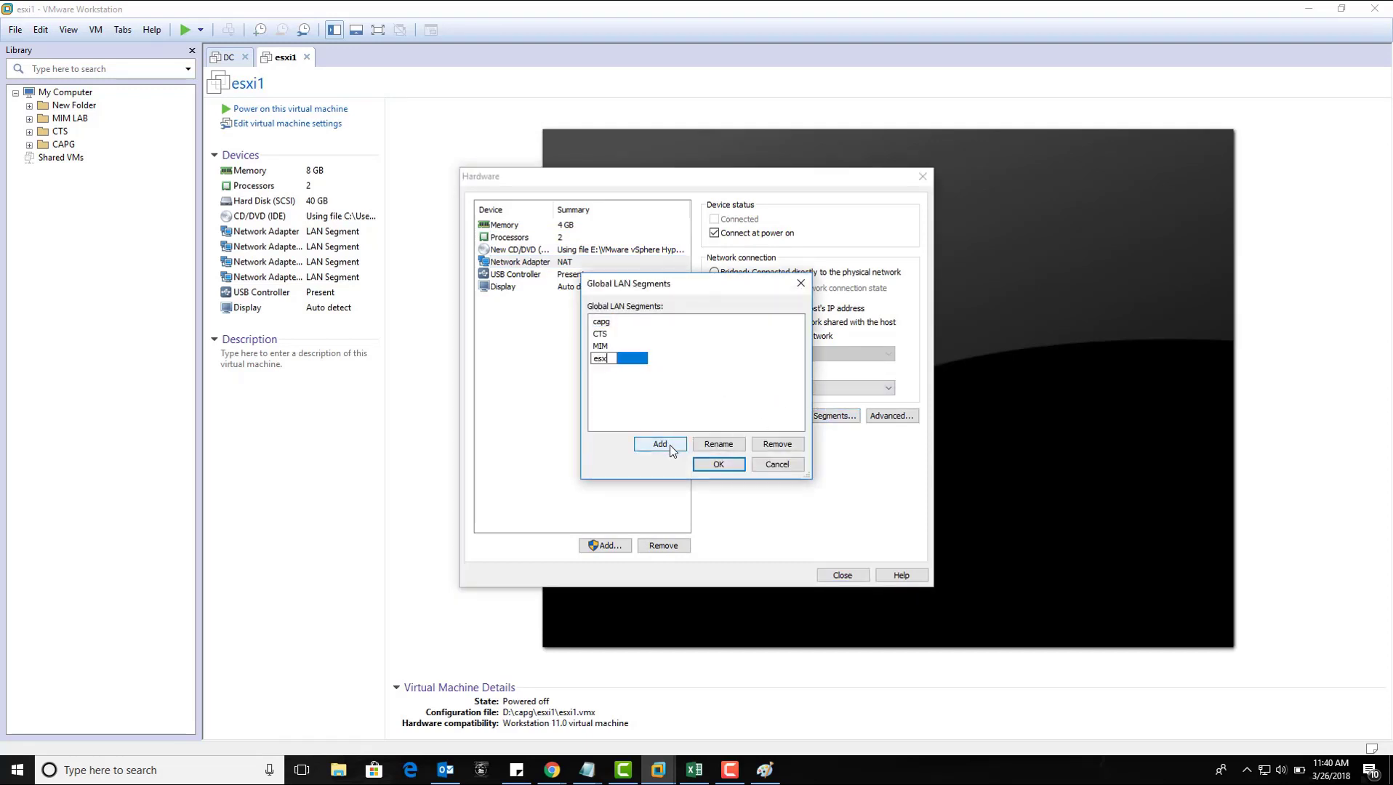
text(i)
key(Return)
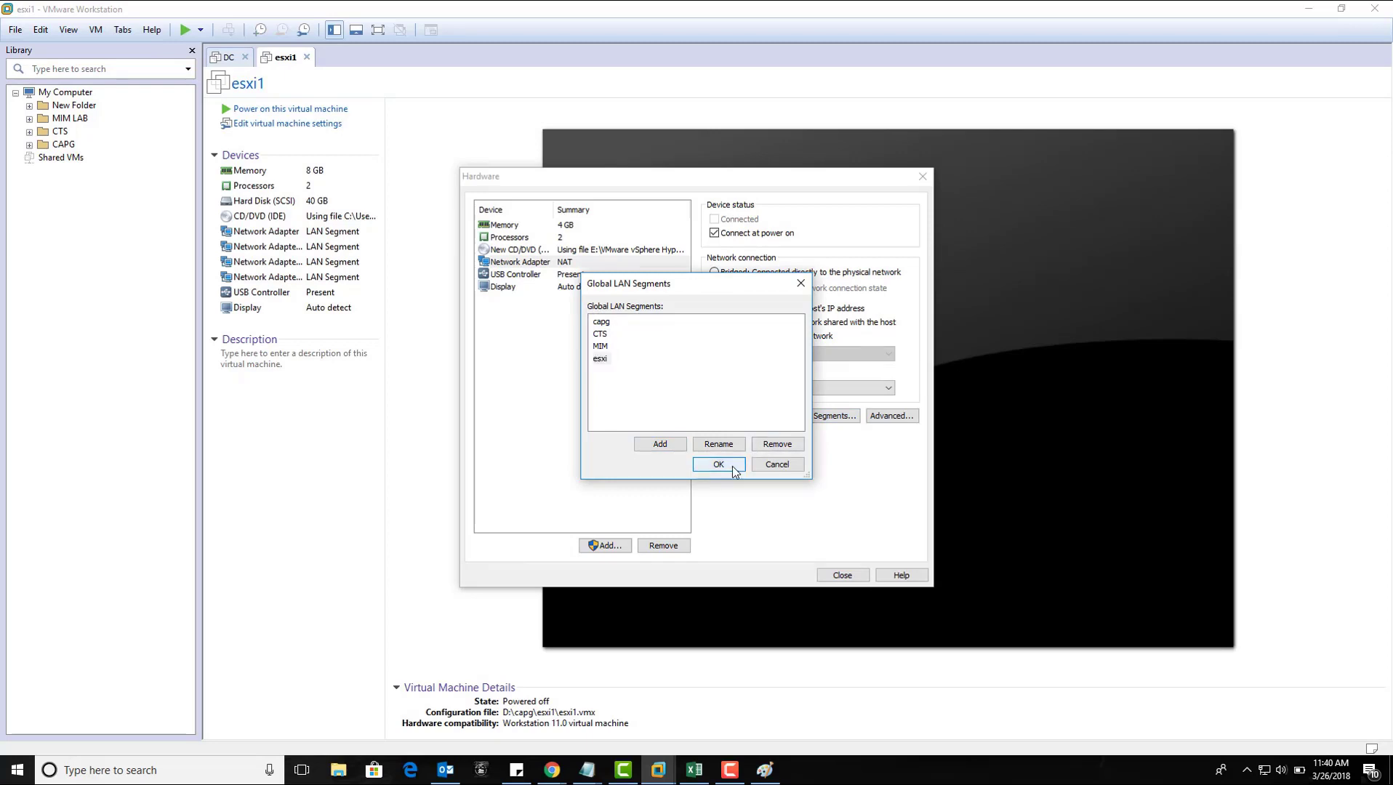
click(727, 465)
Step: Attach the adapter to the esxi segment and finish creating the VM
click(790, 390)
click(780, 421)
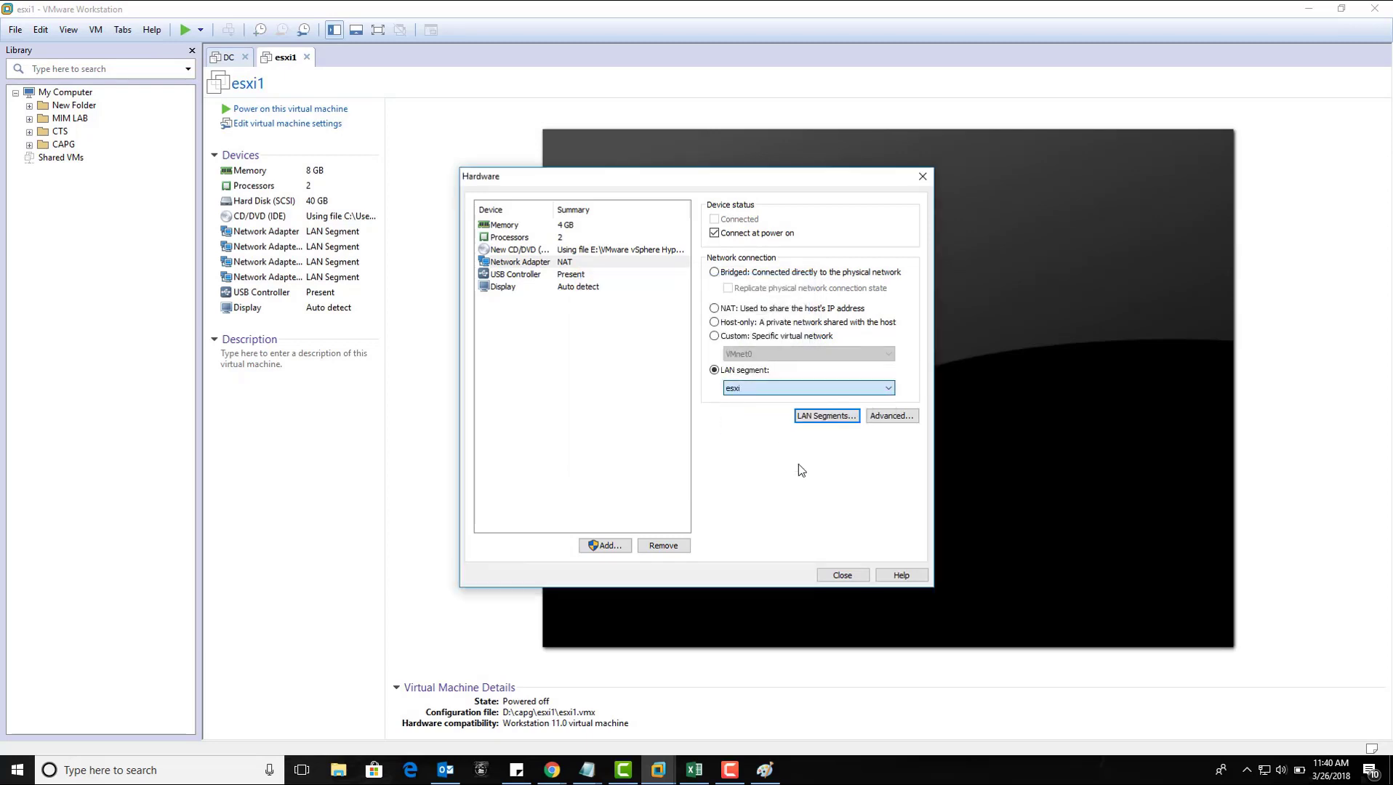
click(841, 575)
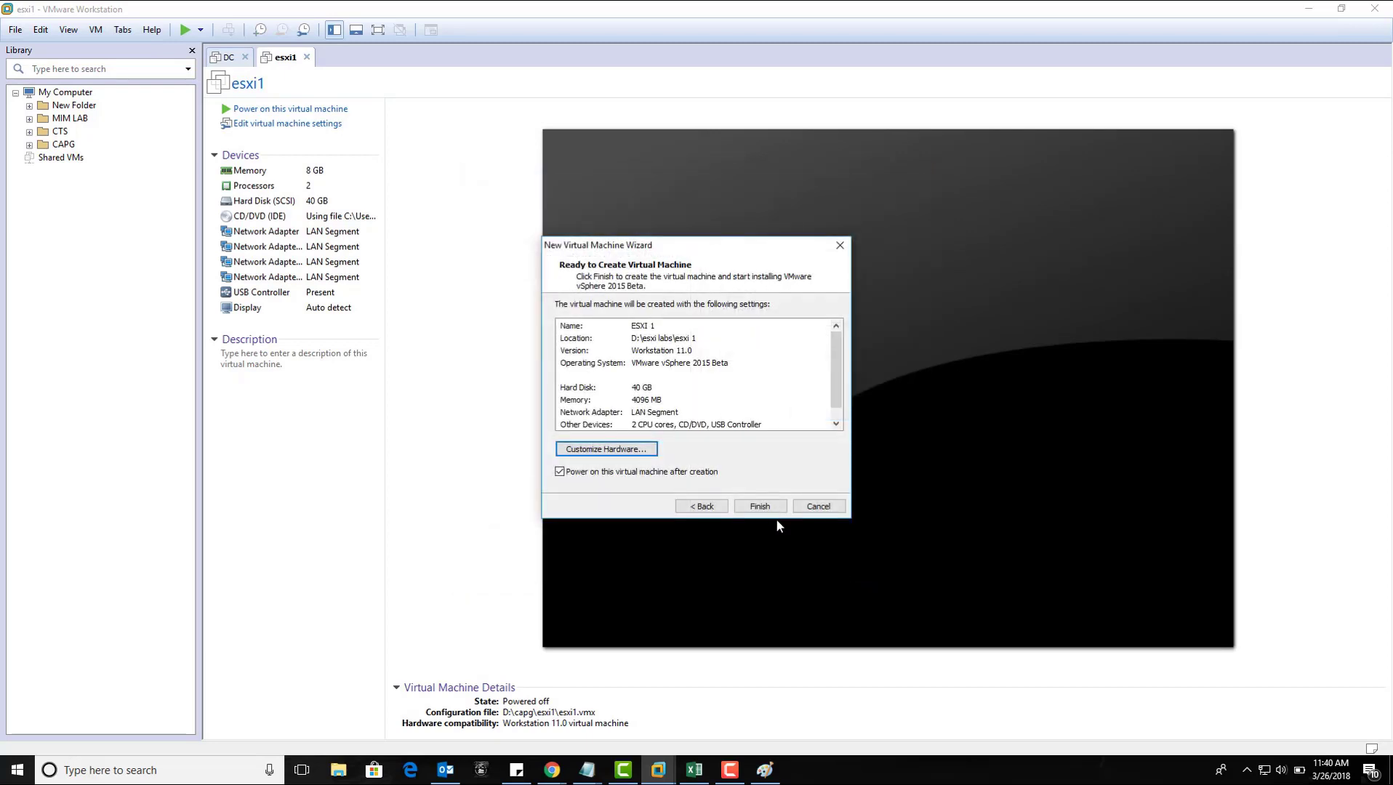
click(758, 507)
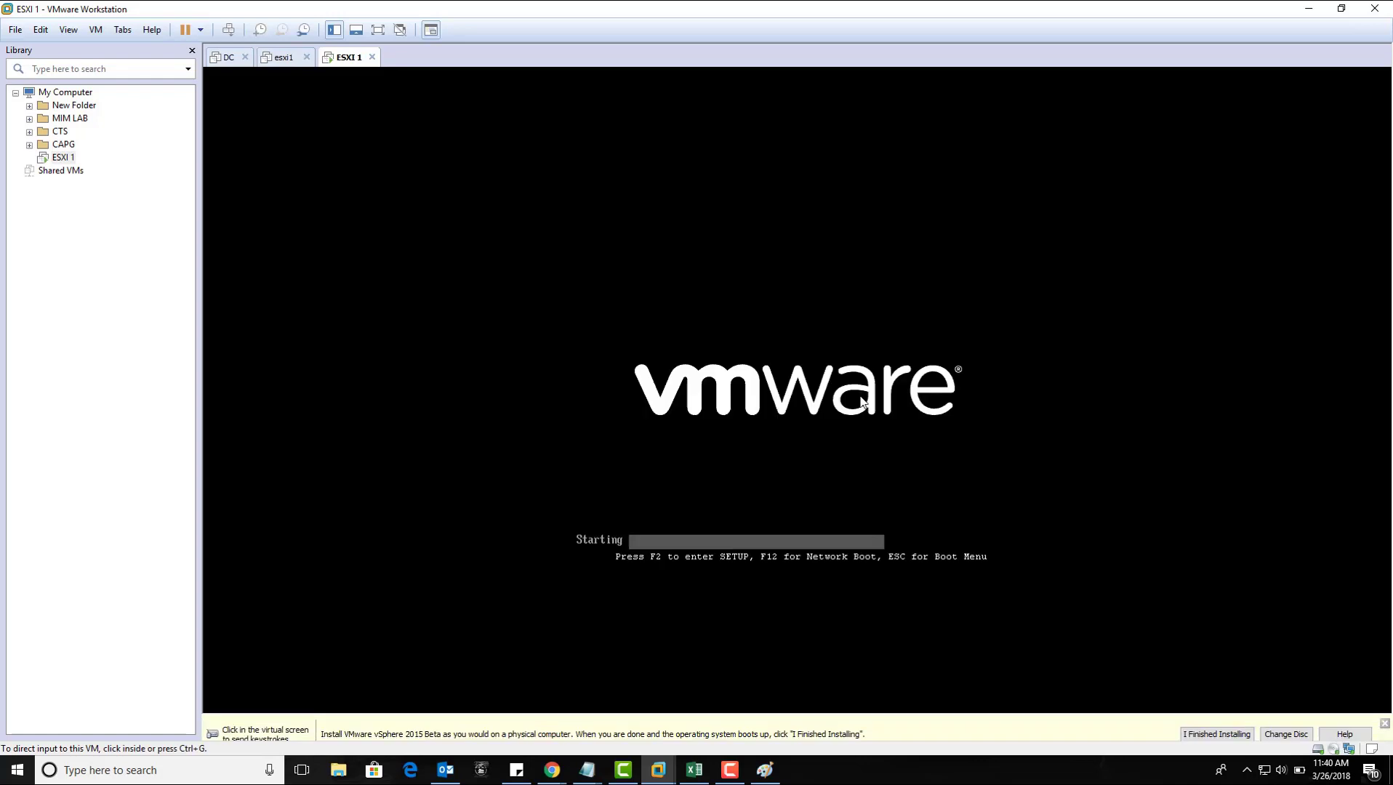
Step: Boot ESXI 1 from the Installer entry on the ESXi boot menu
click(861, 400)
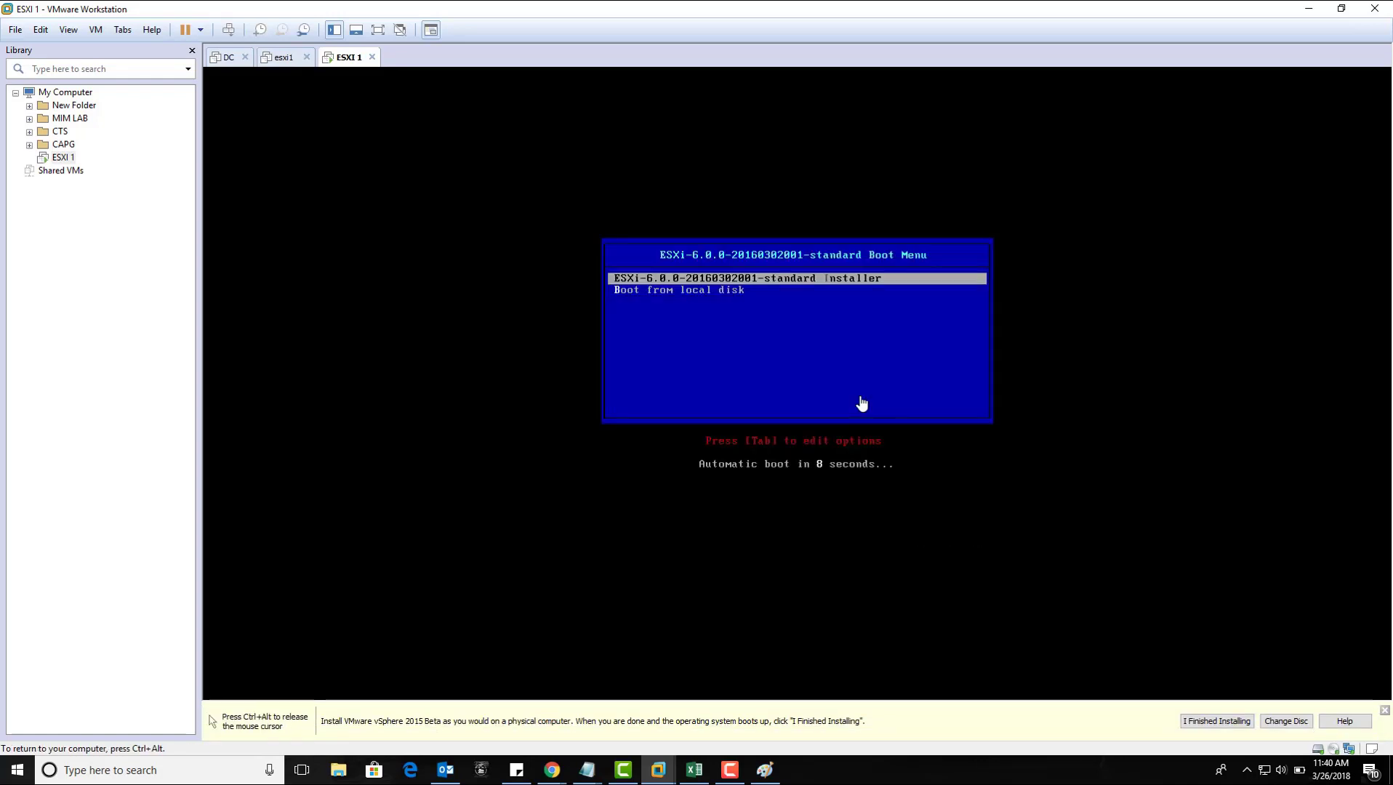
key(Down)
key(Up)
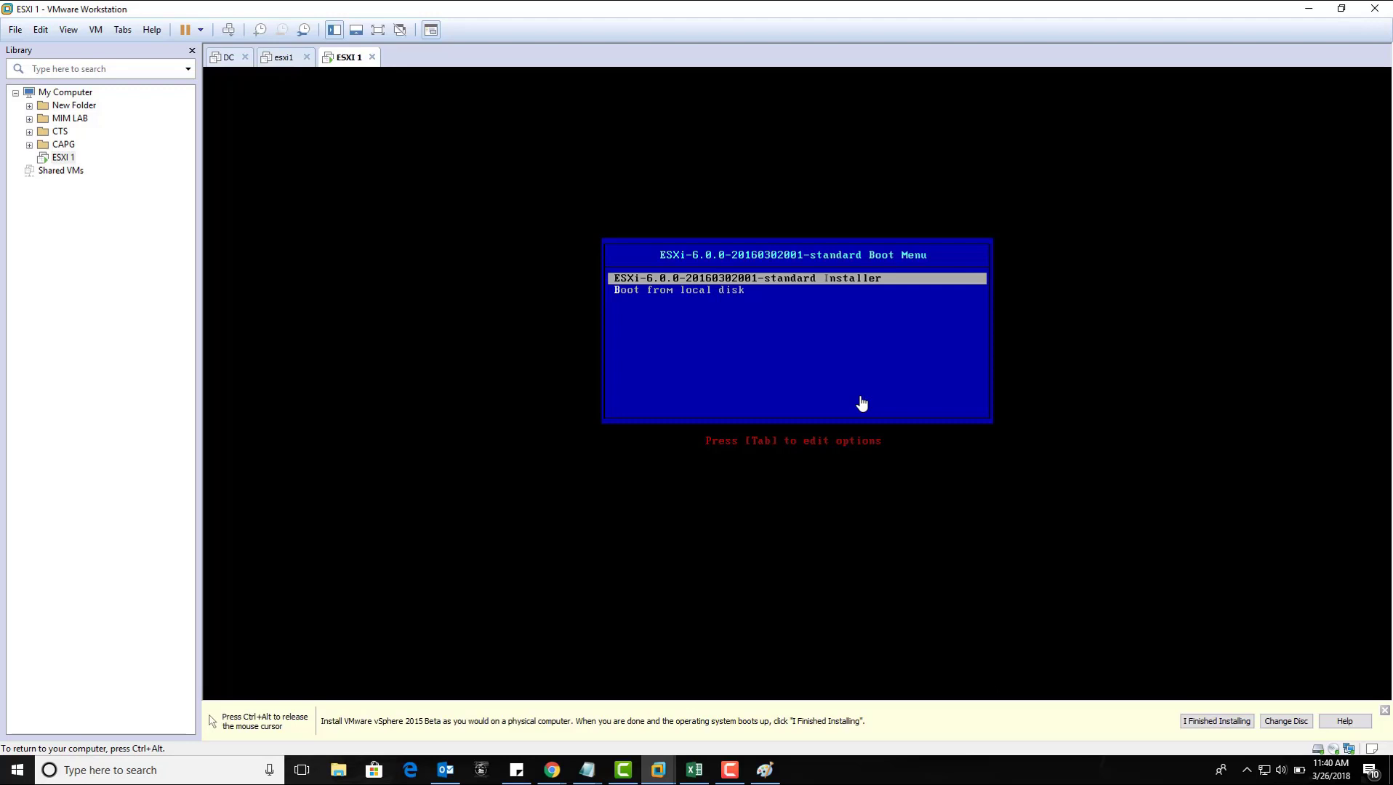
key(Return)
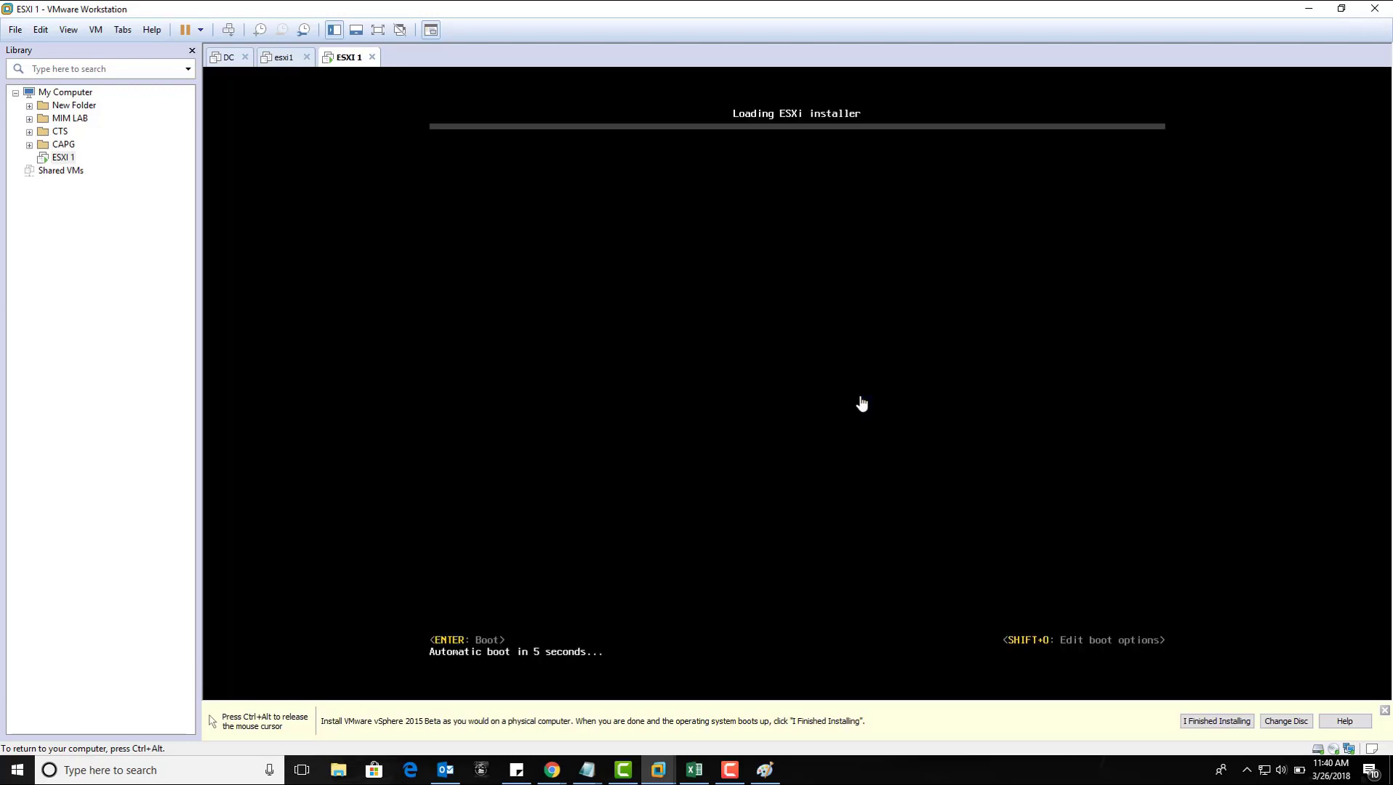
Step: Start the ESXi installer loading and wait until its Welcome screen appears
key(Return)
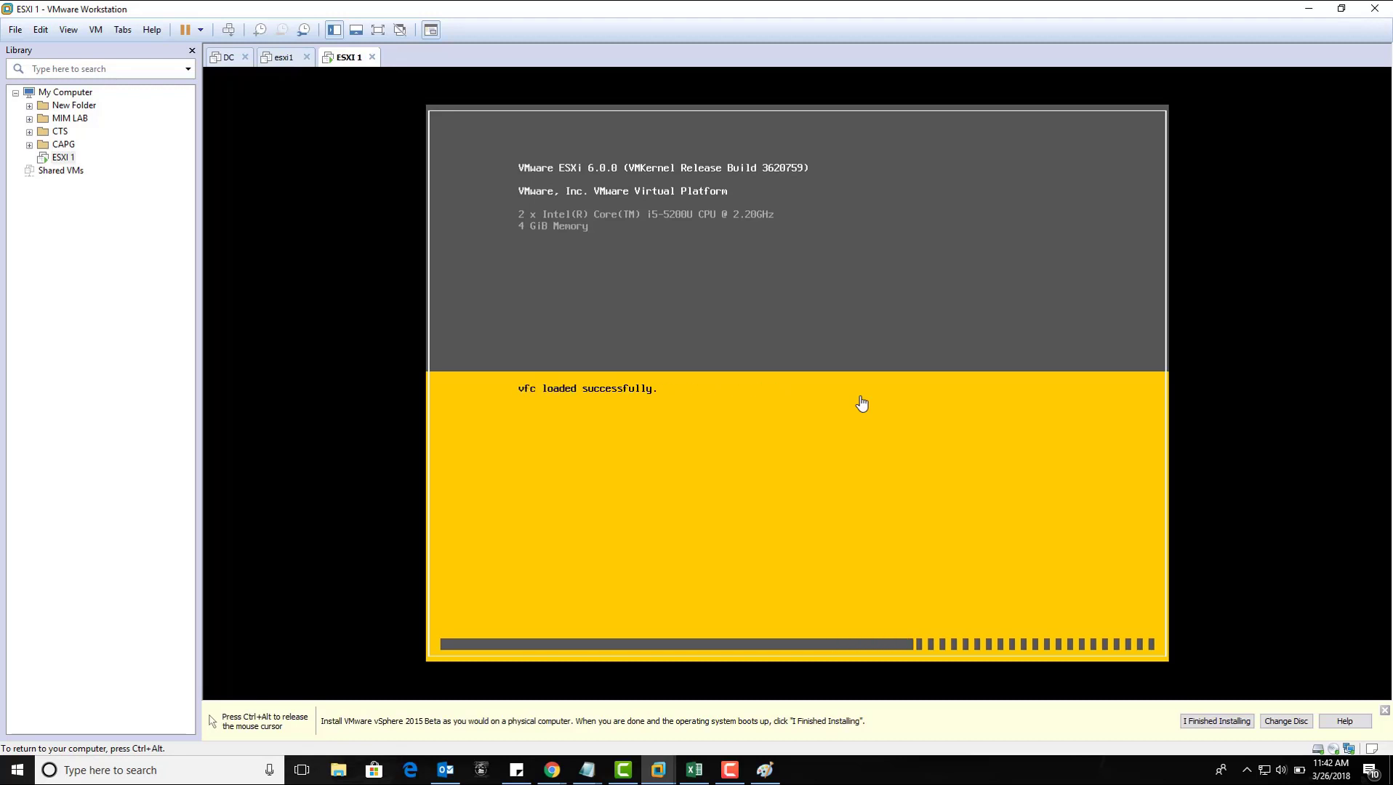
key(ctrl+alt)
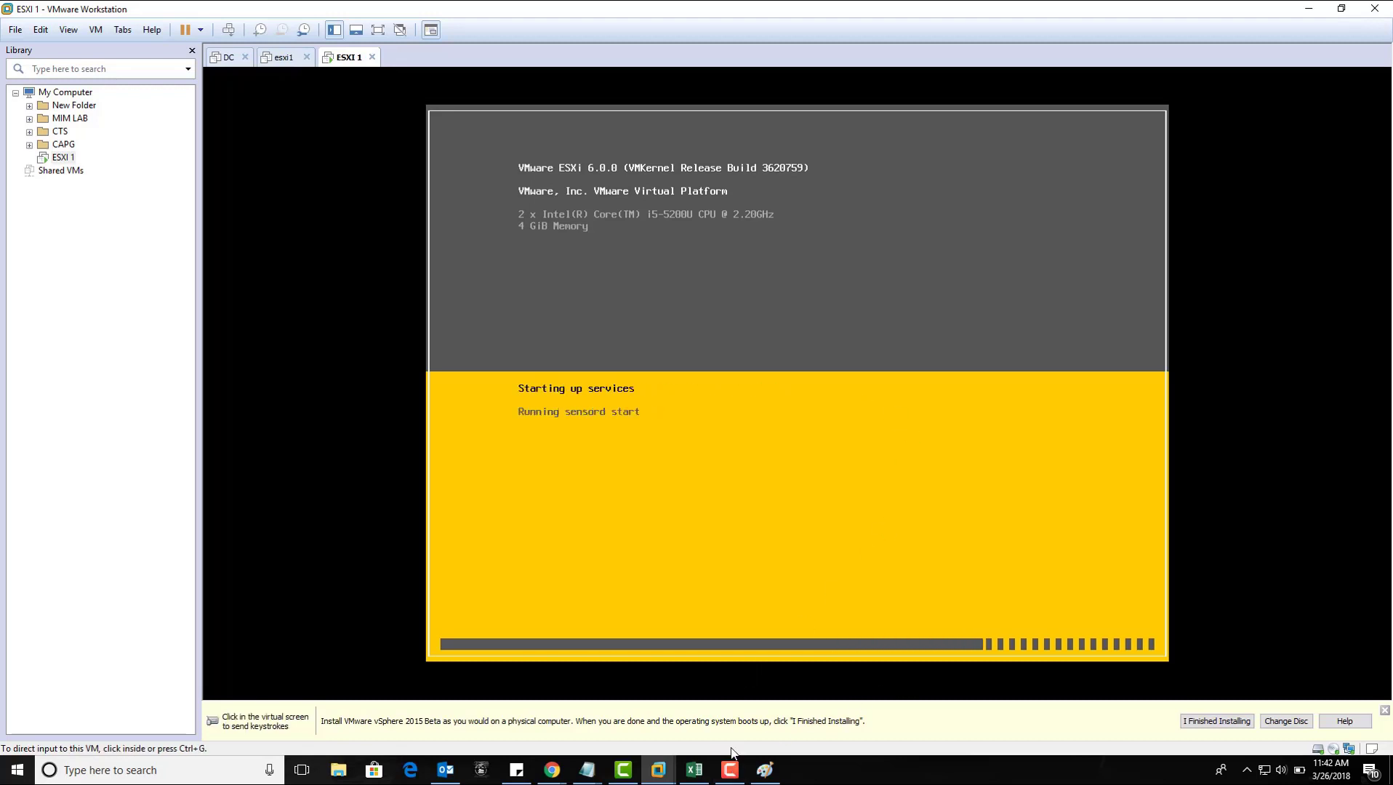
click(730, 769)
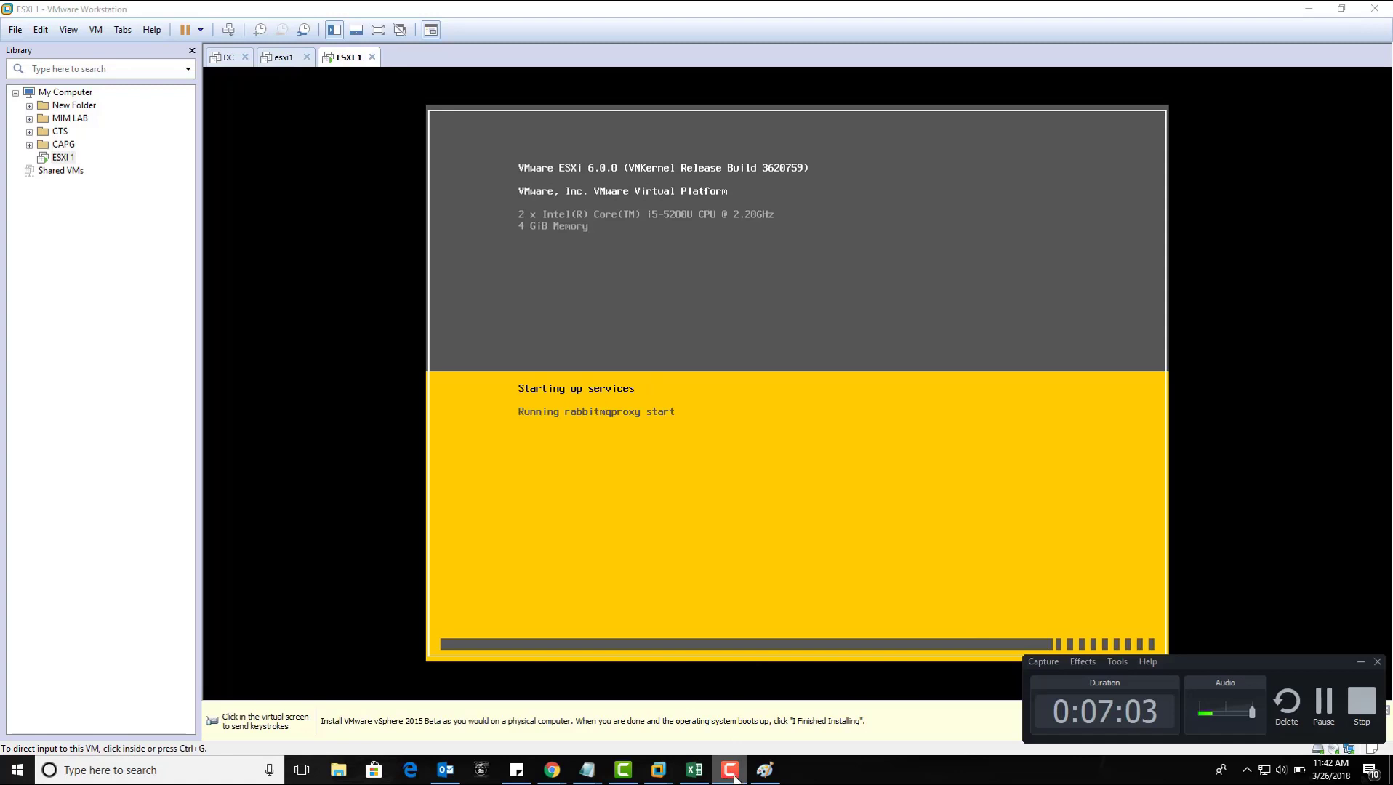
click(1323, 704)
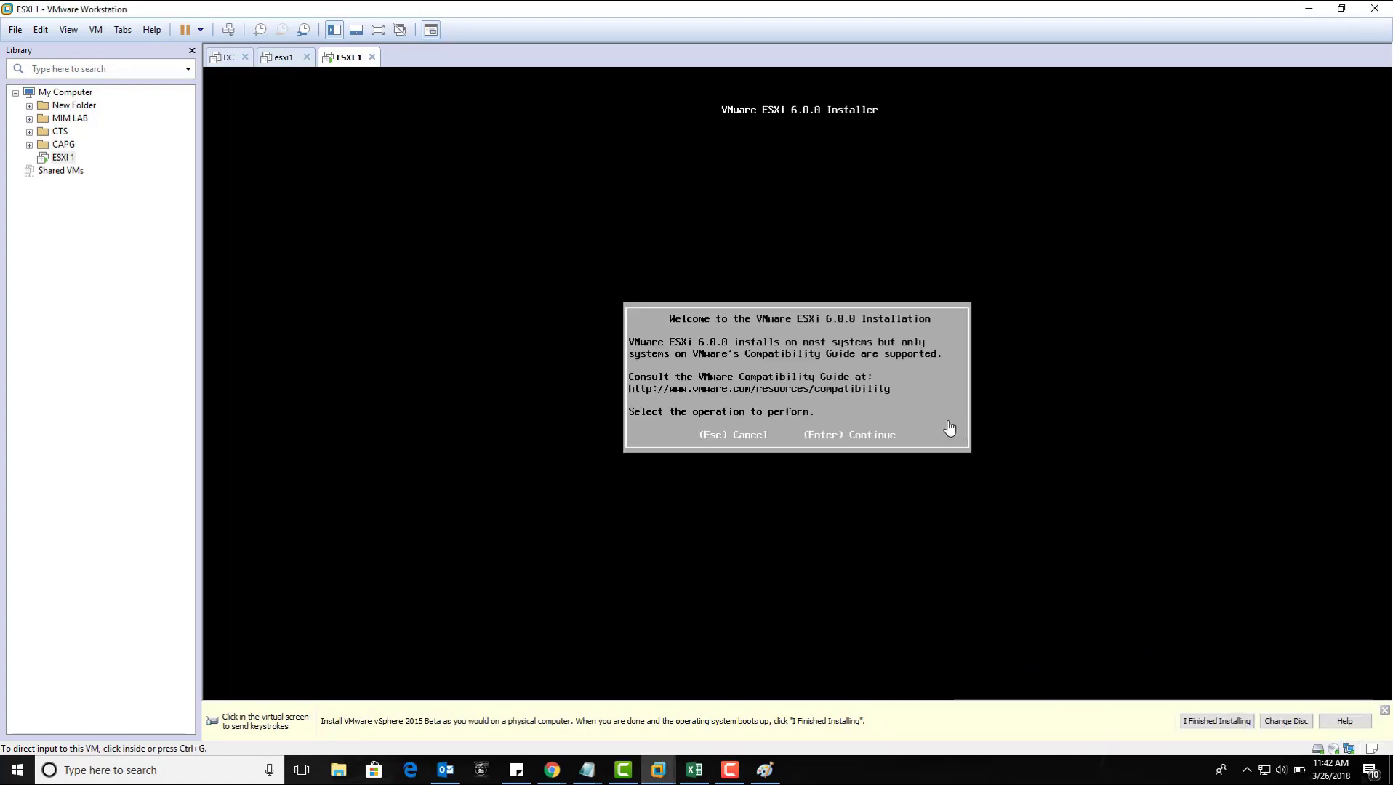
click(949, 429)
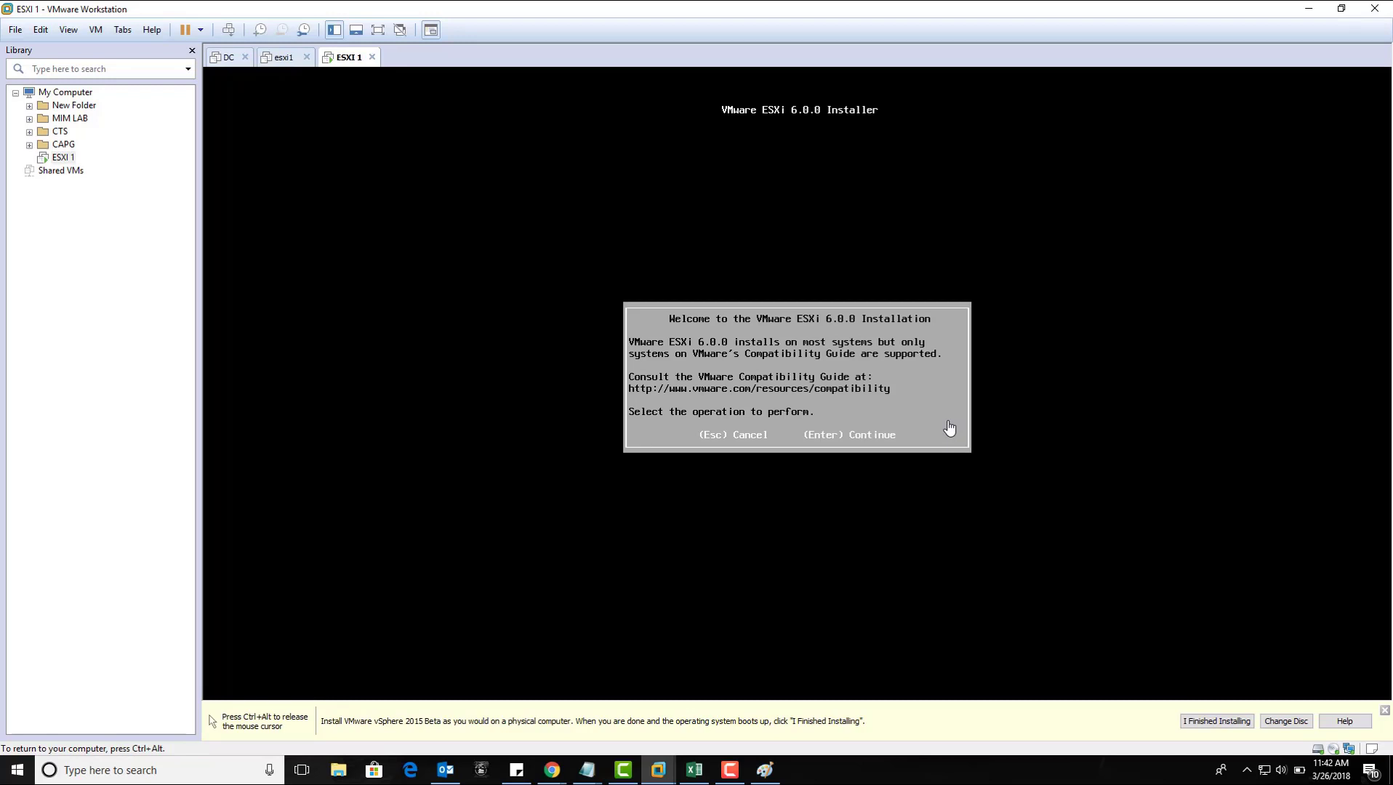
Step: Continue past the ESXi welcome screen and accept the EULA with F11
key(Return)
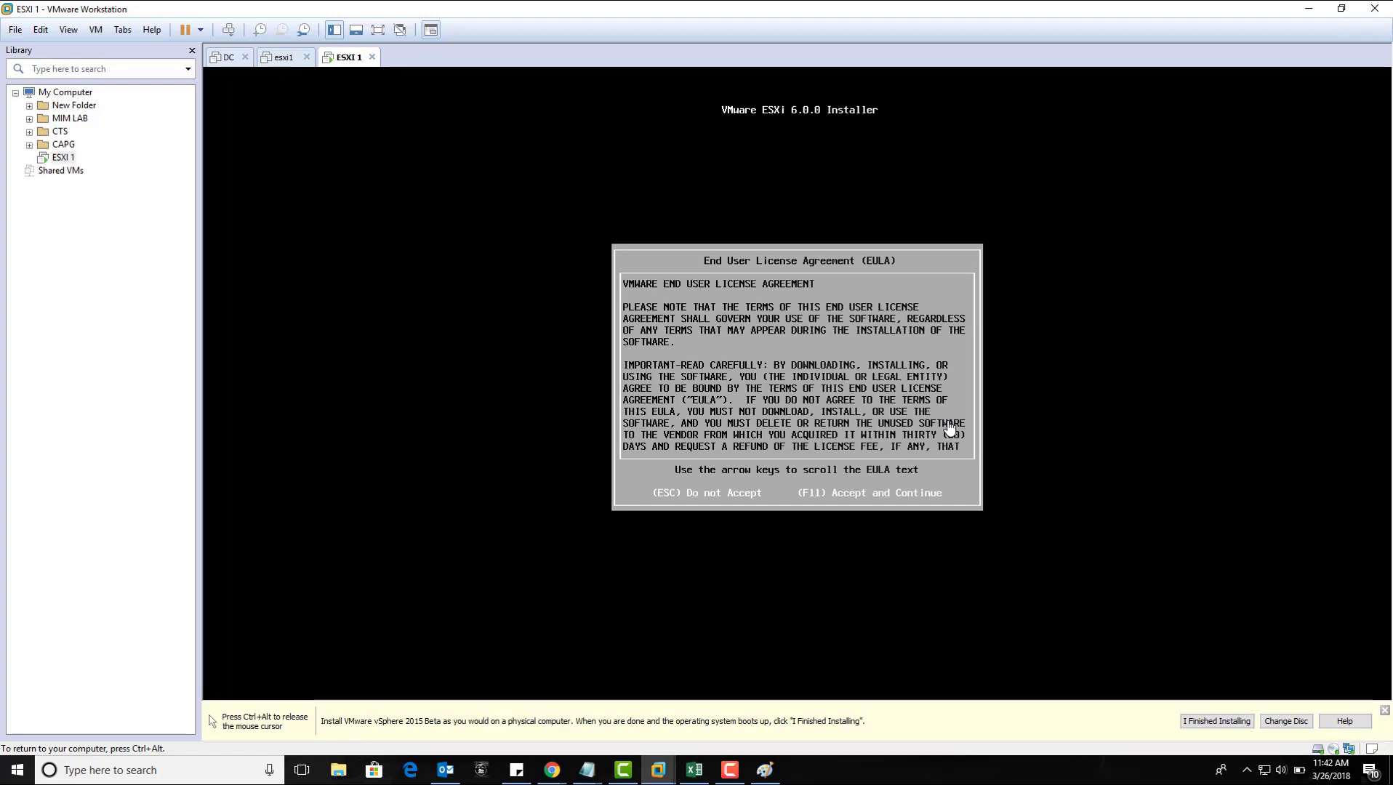
key(F11)
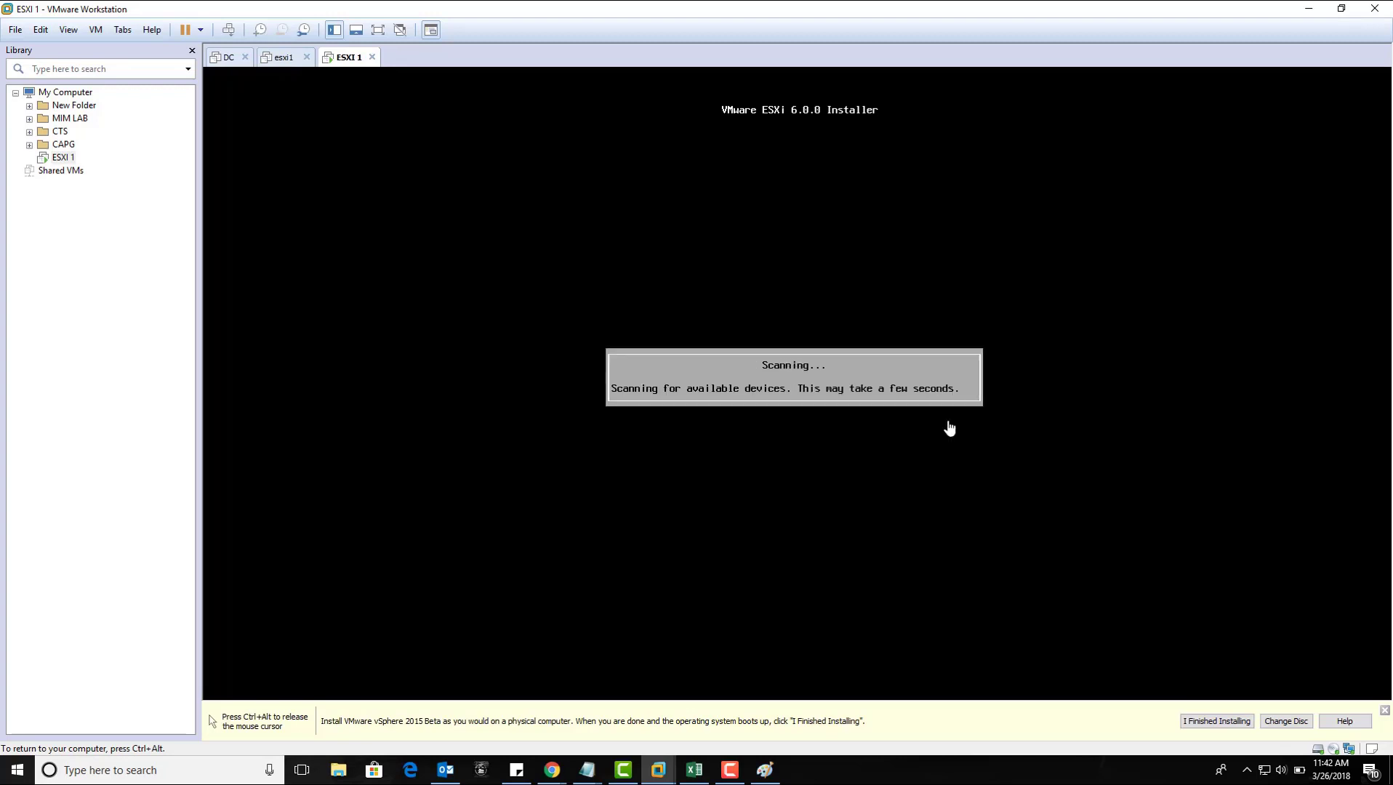
key(ctrl+alt)
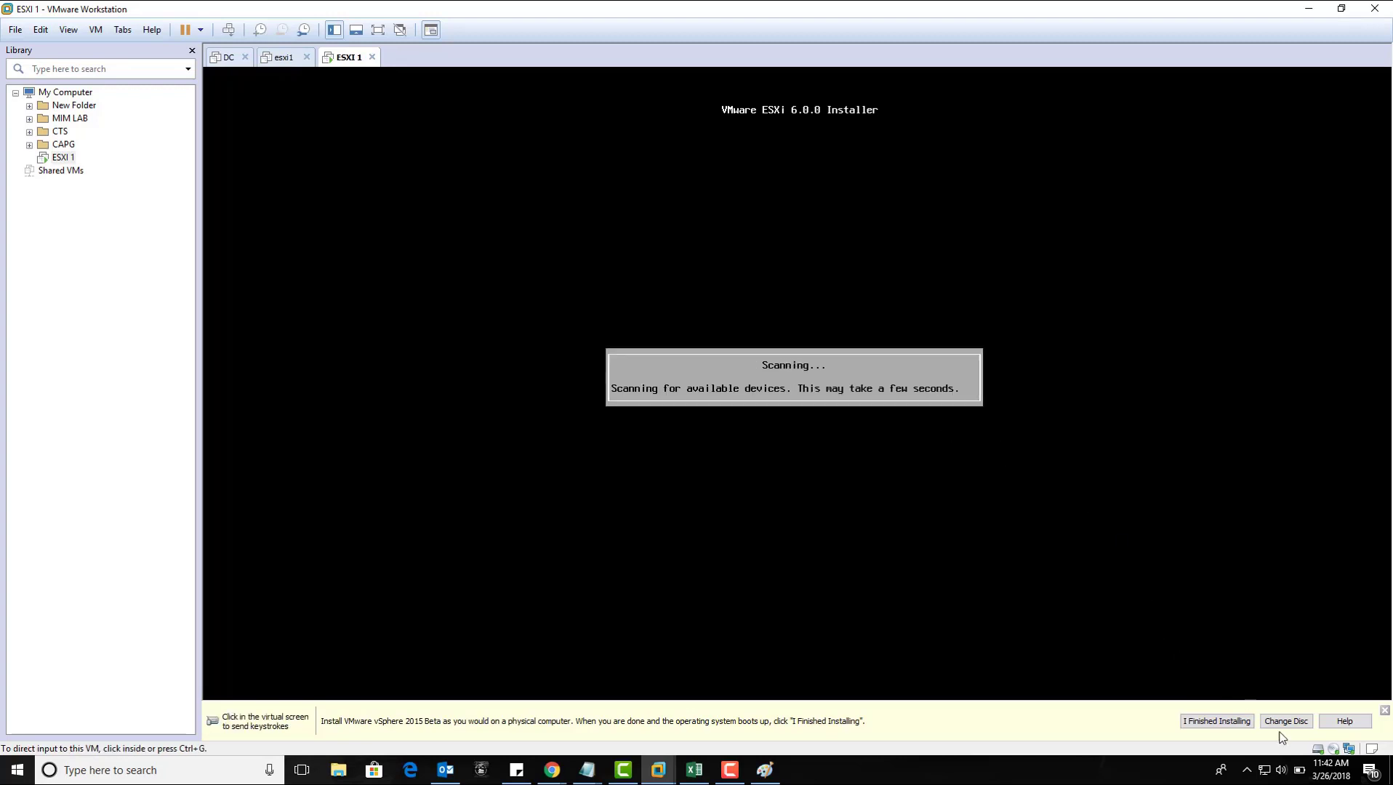
click(729, 770)
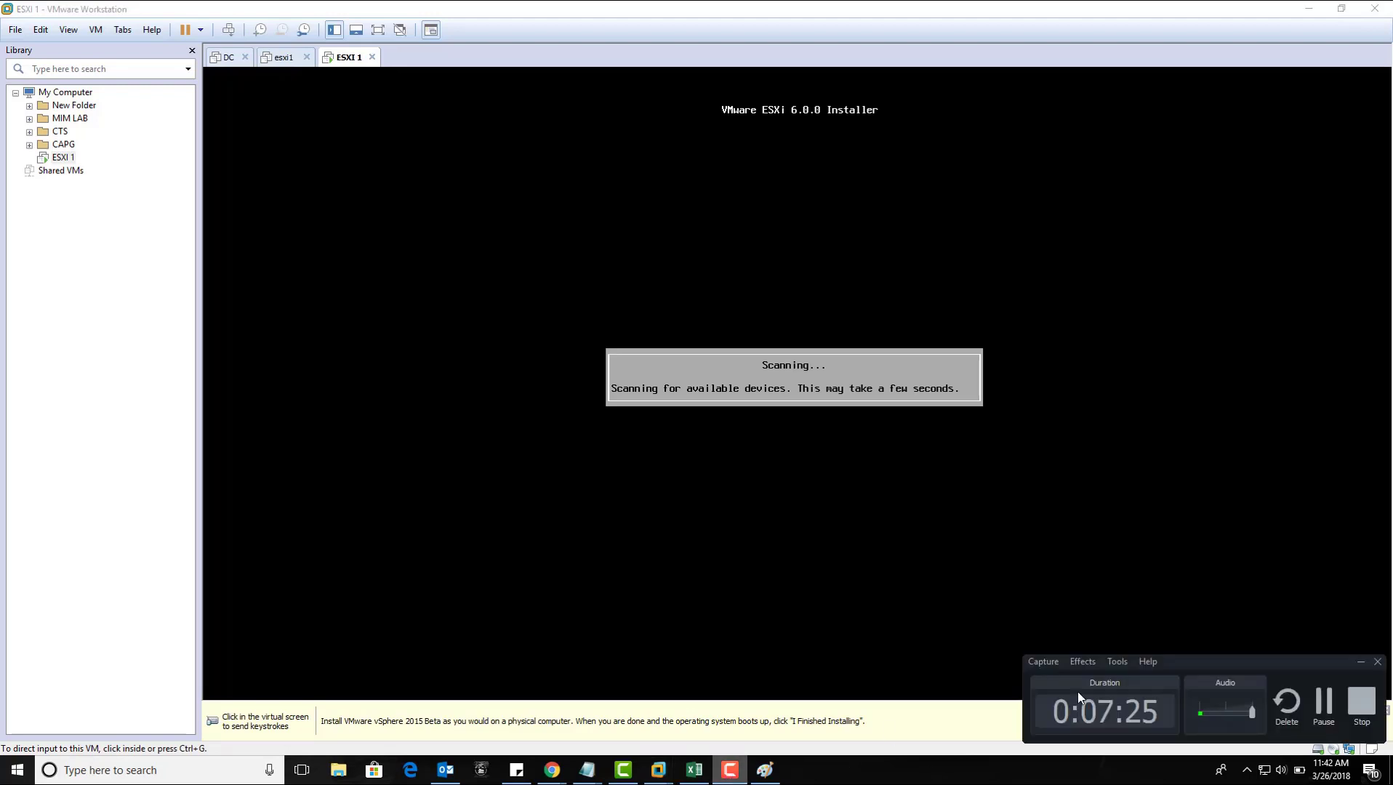
click(1324, 708)
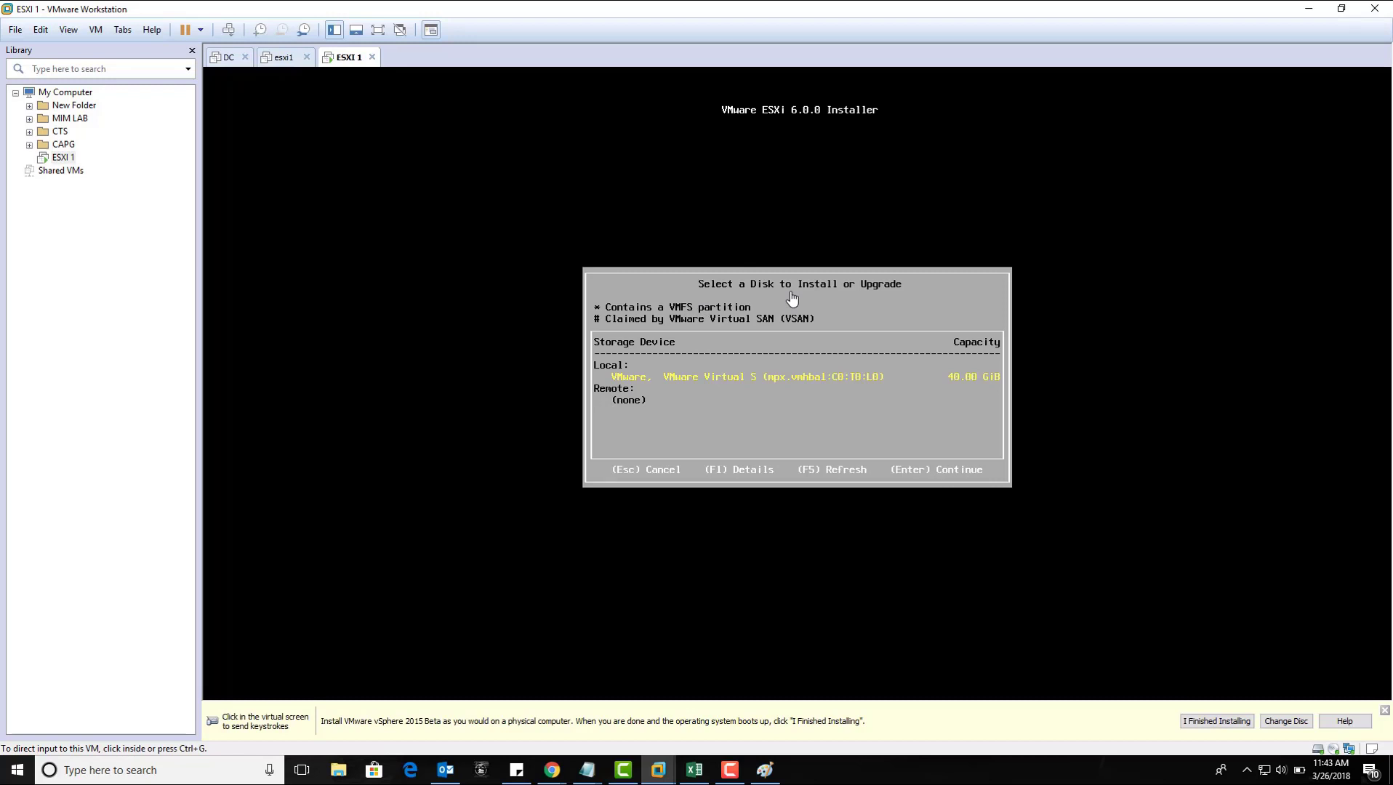
Step: Choose the 40 GB local disk and keep the US Default keyboard layout
click(630, 407)
key(Return)
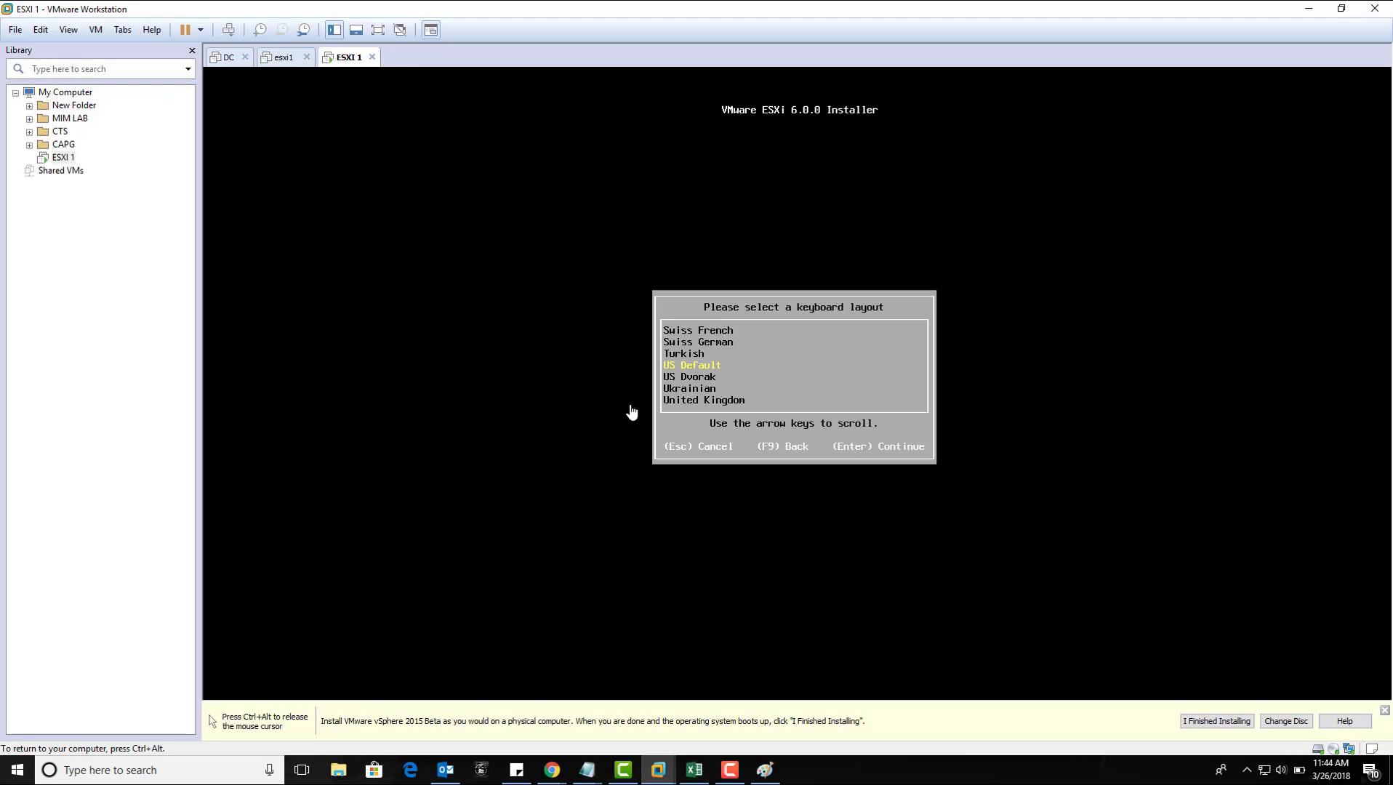
key(Return)
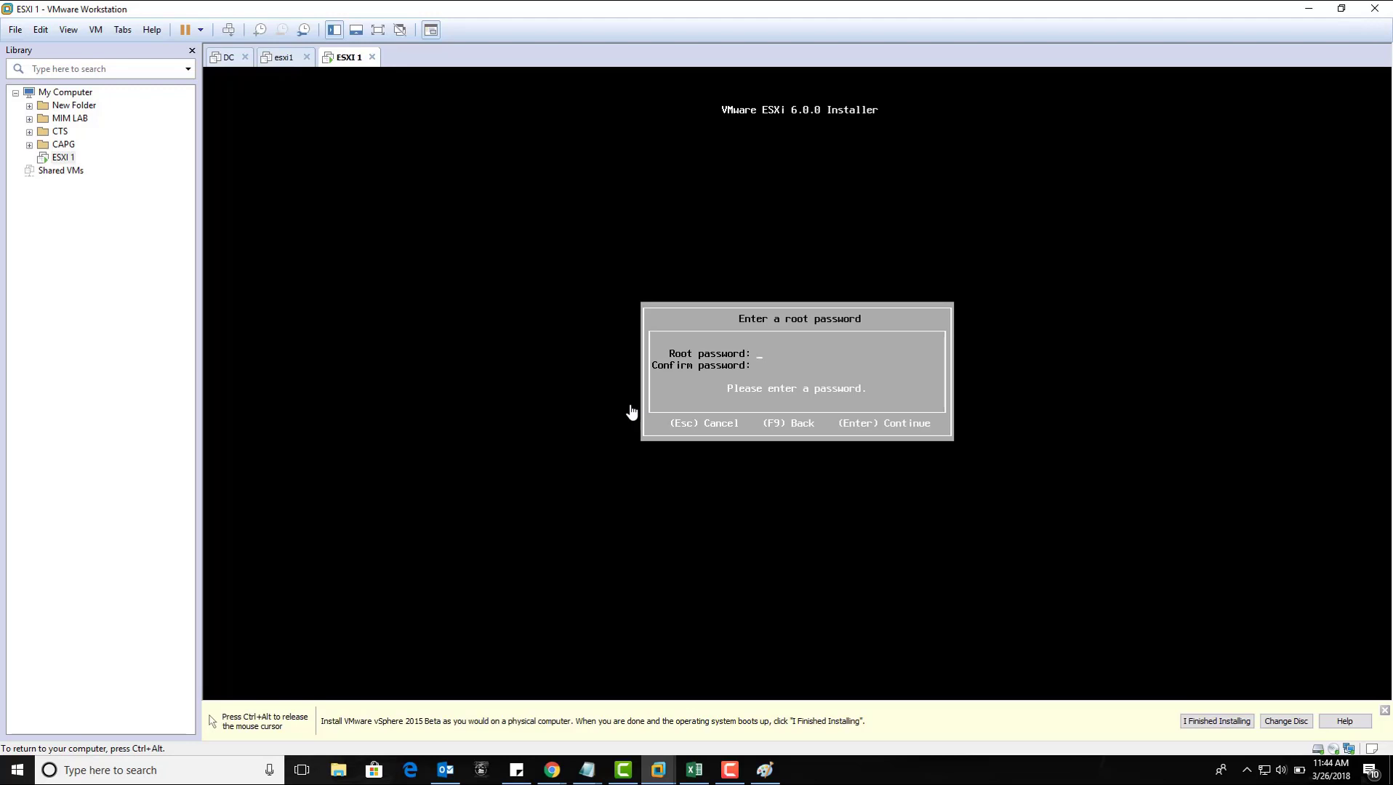
Step: Enter the ESXi root password in both password fields and submit it
text(*)
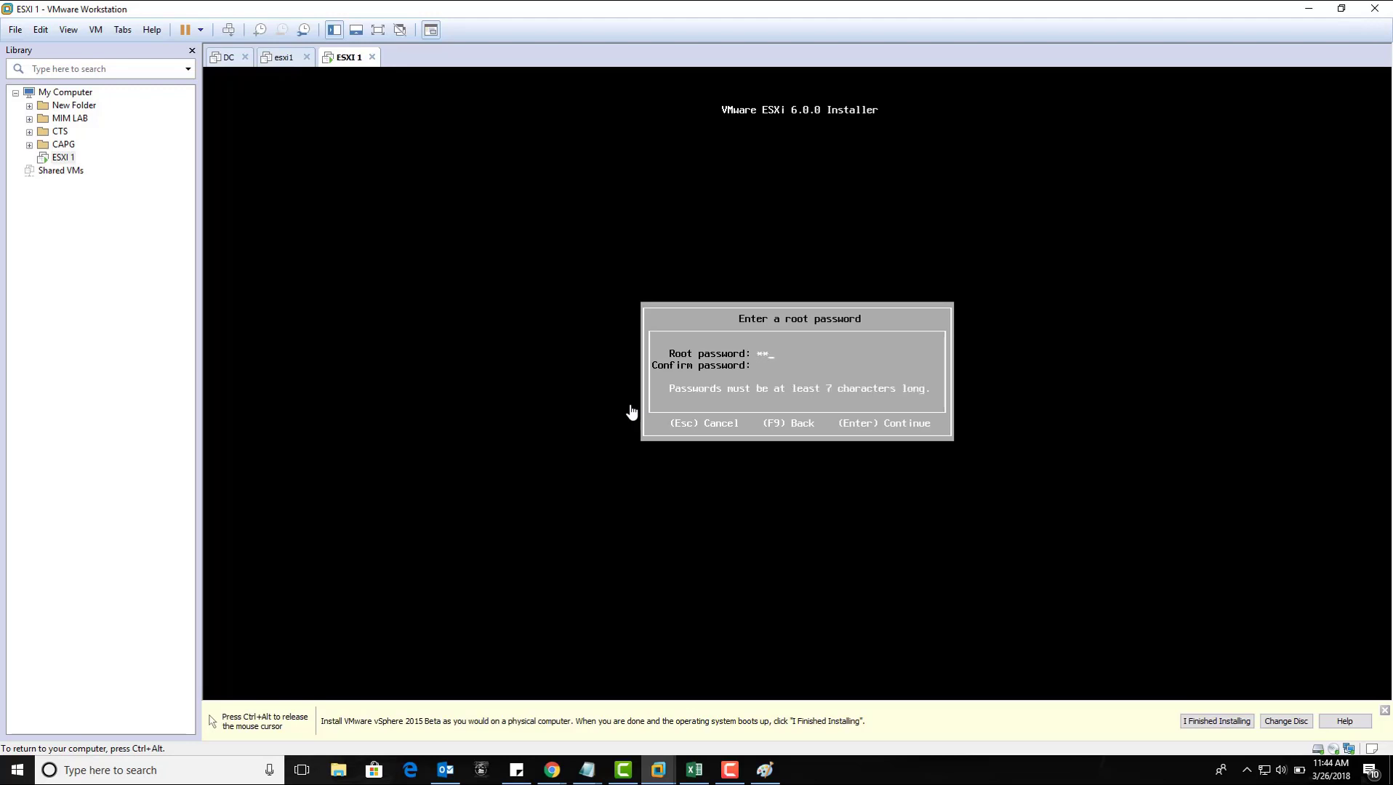
text(*******)
key(Tab)
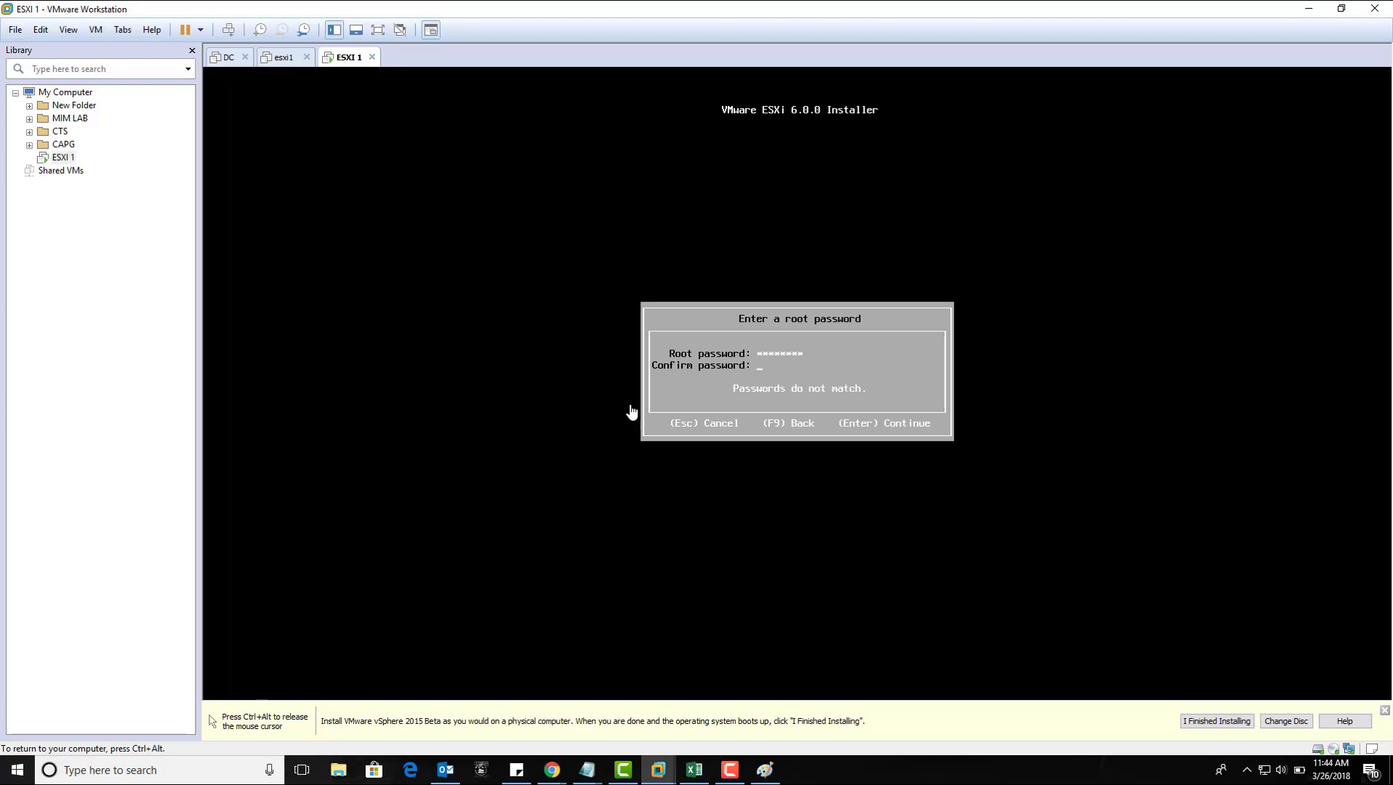
text(********)
key(Return)
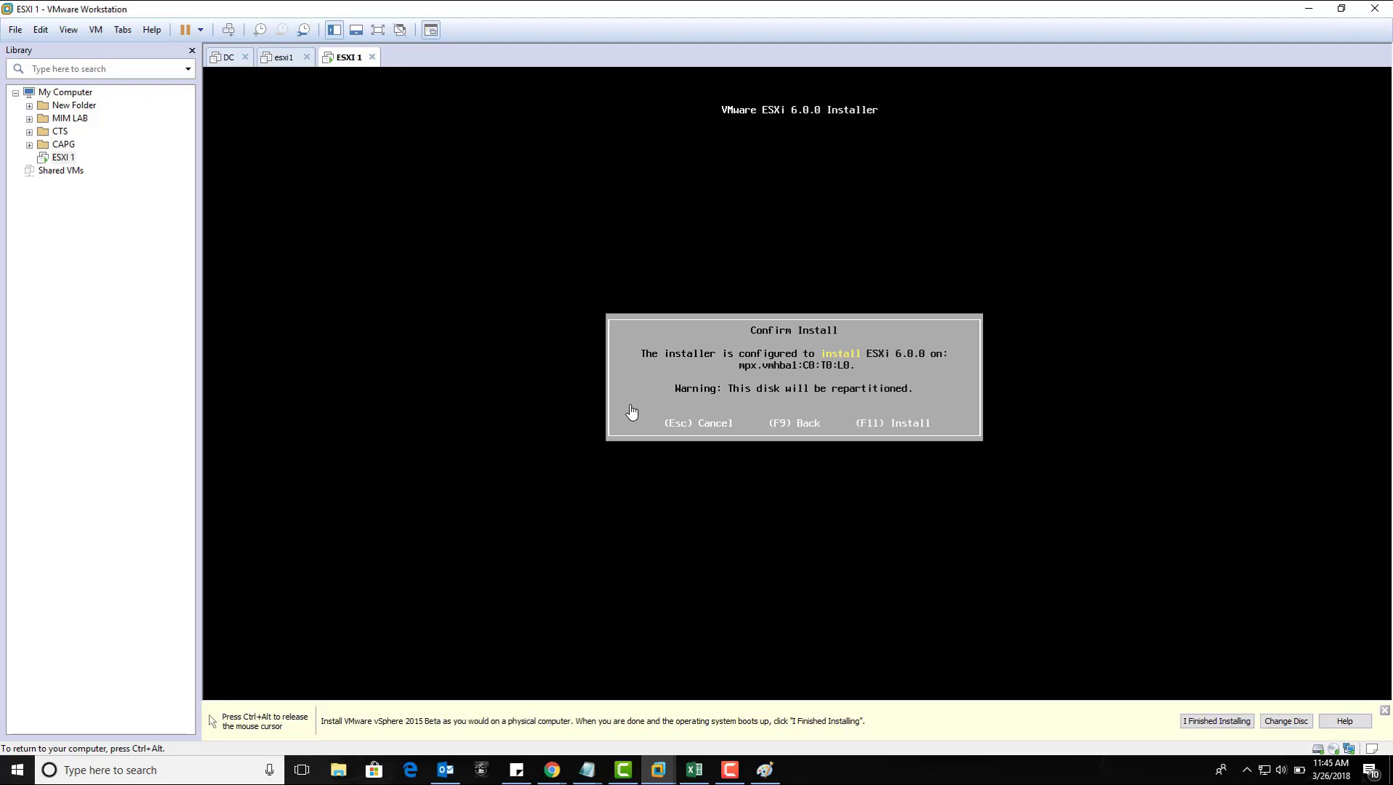
Step: Confirm installing onto mpx.vmhba1:C0:T0:L0 with F11 and let the installation progress
key(F11)
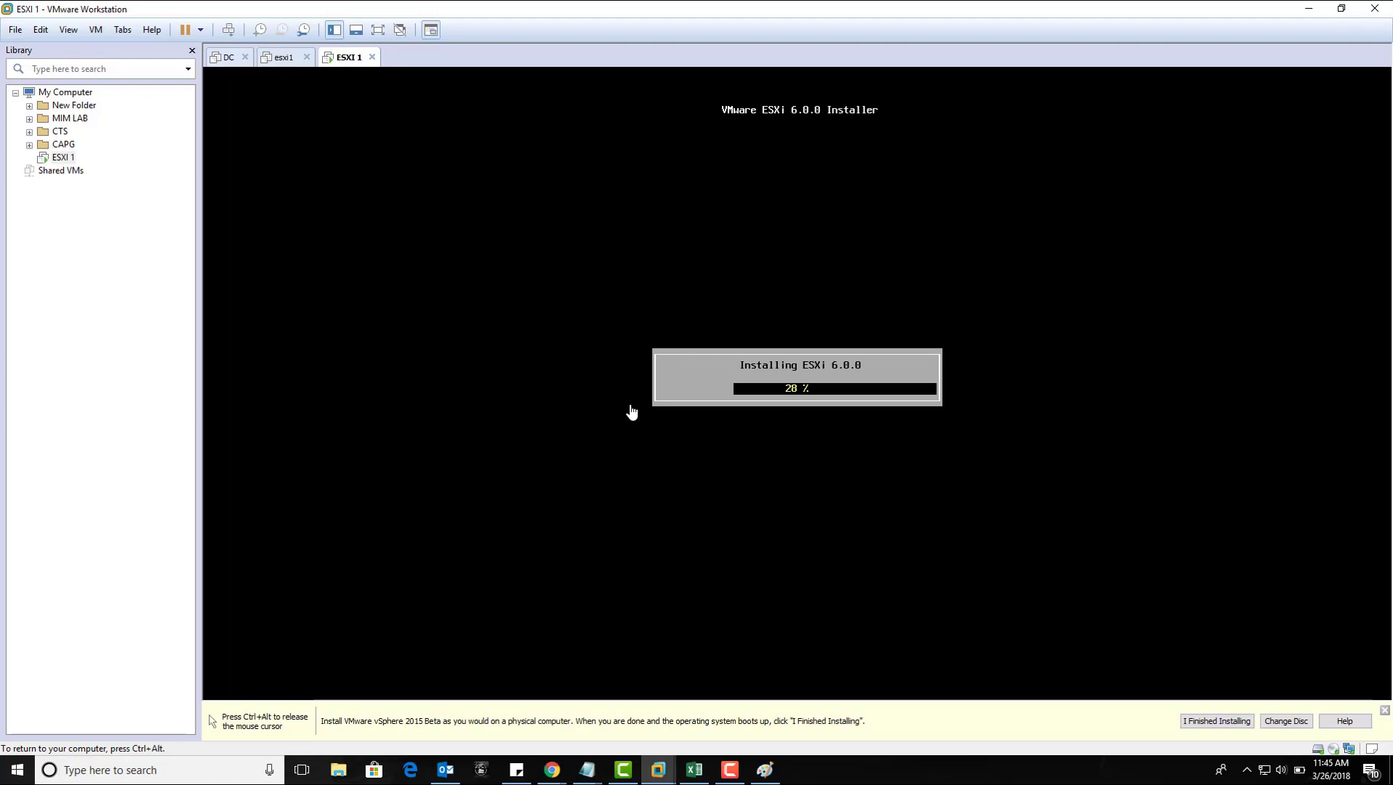
key(ctrl+alt)
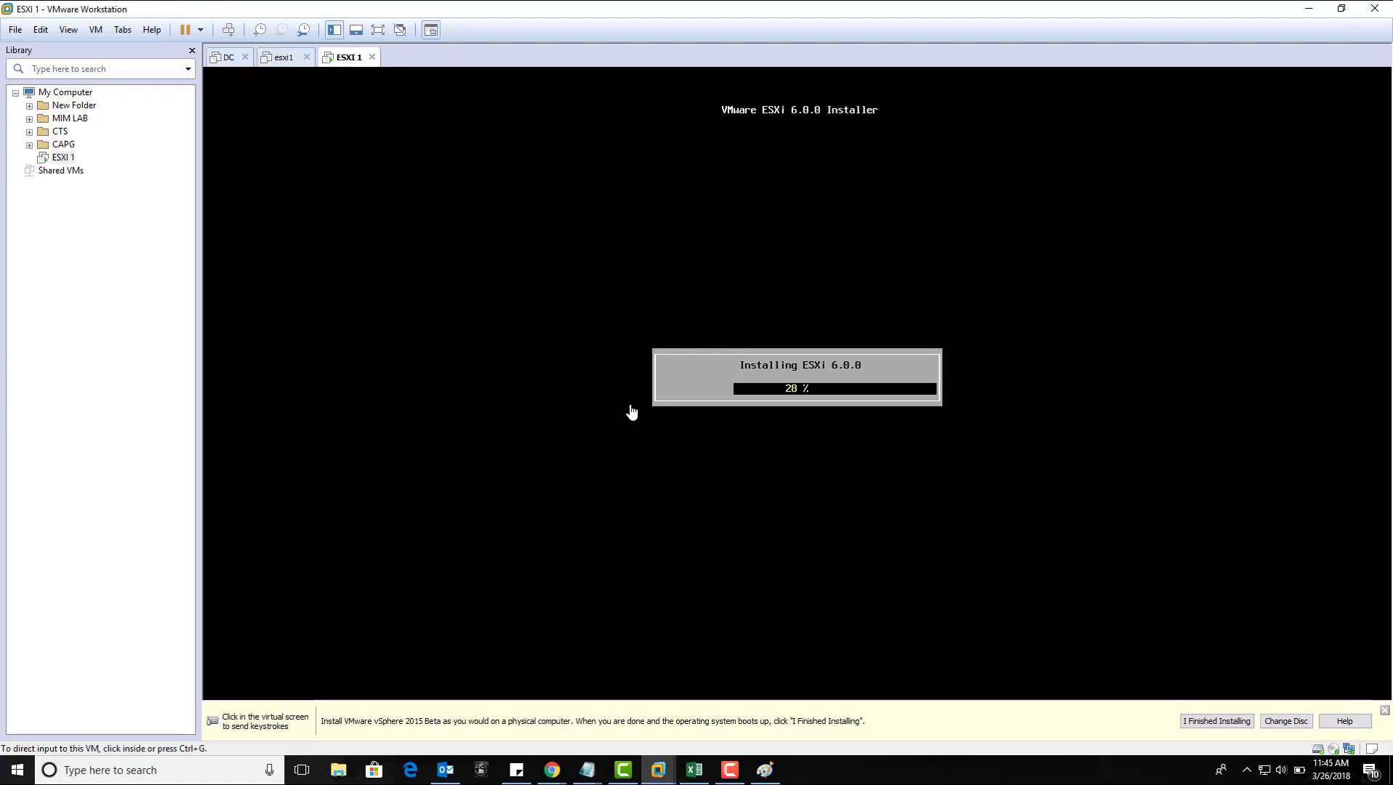
click(728, 769)
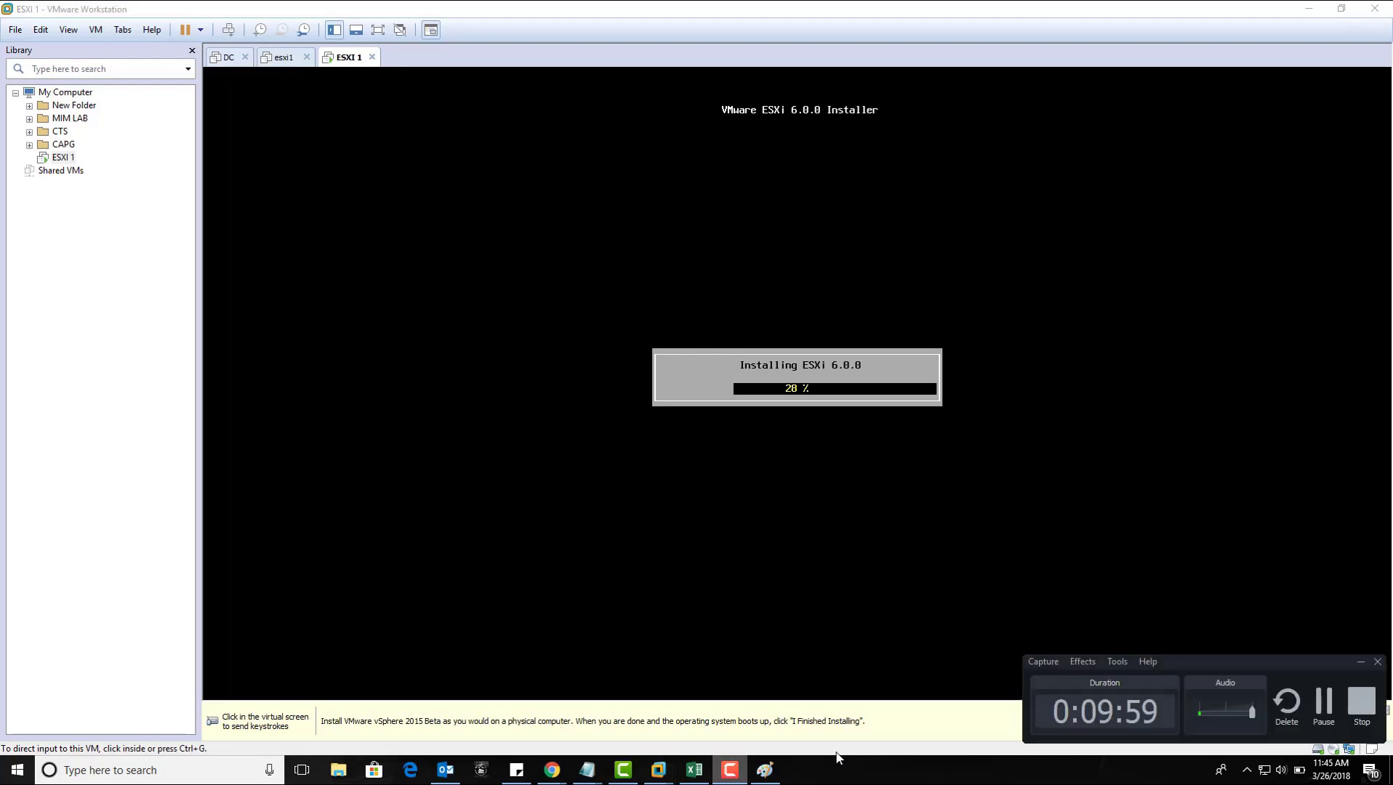
click(1322, 702)
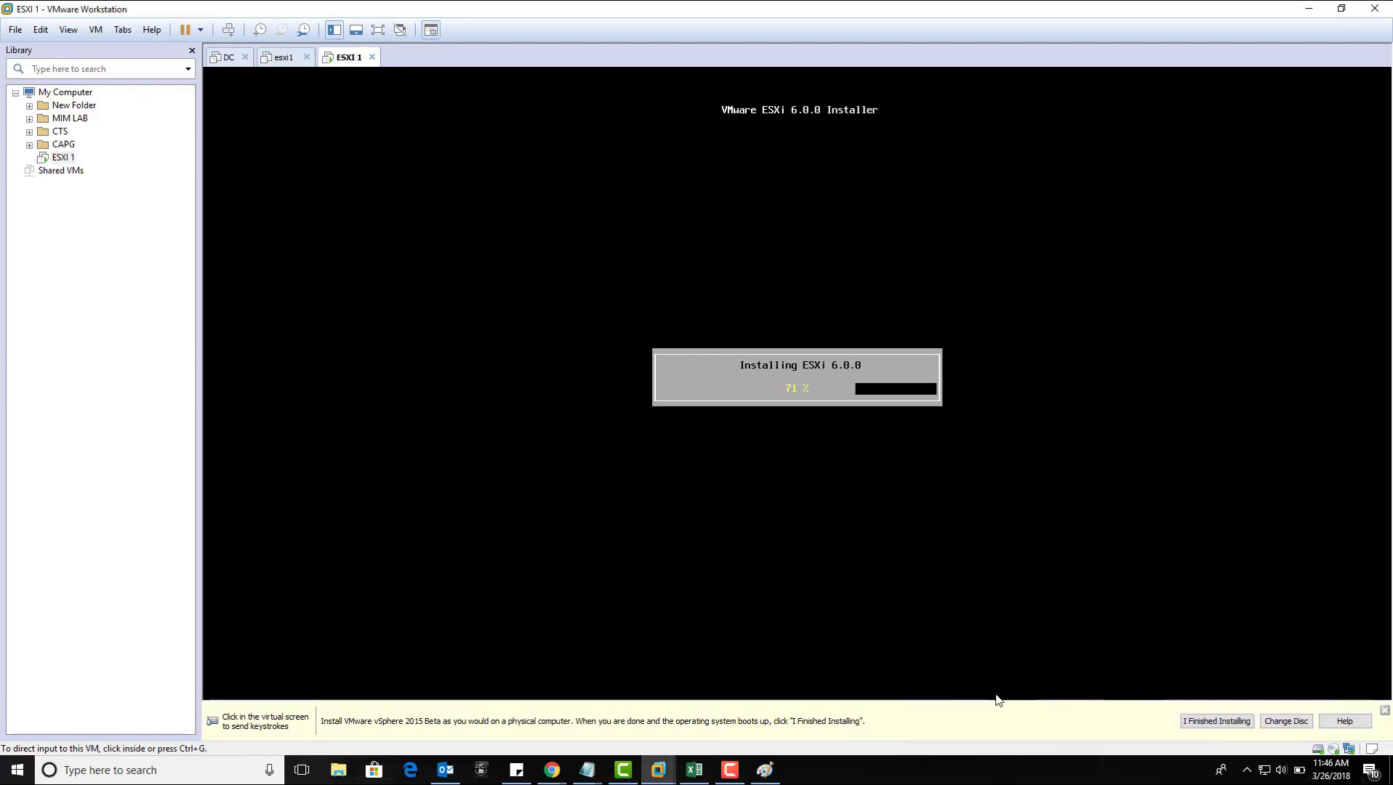
click(730, 770)
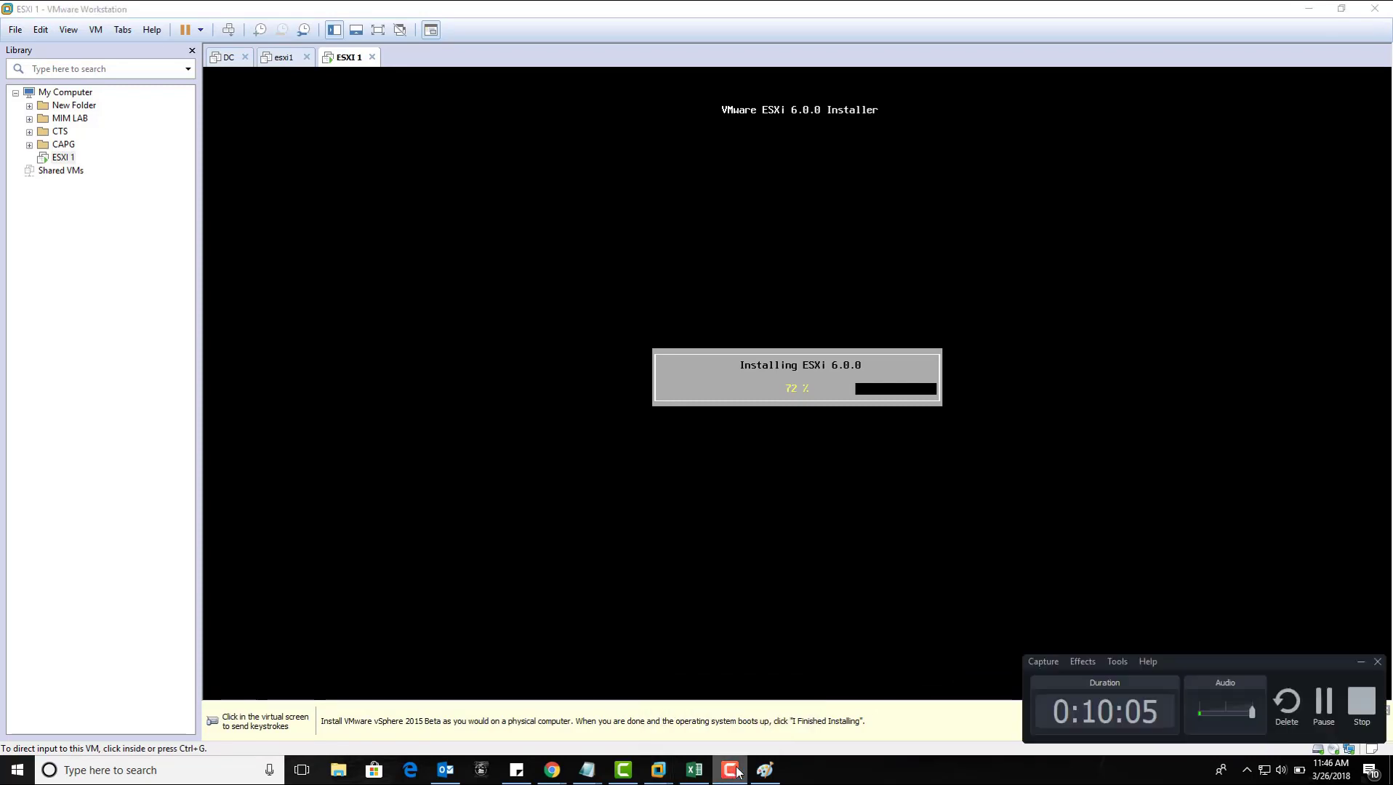
click(1324, 706)
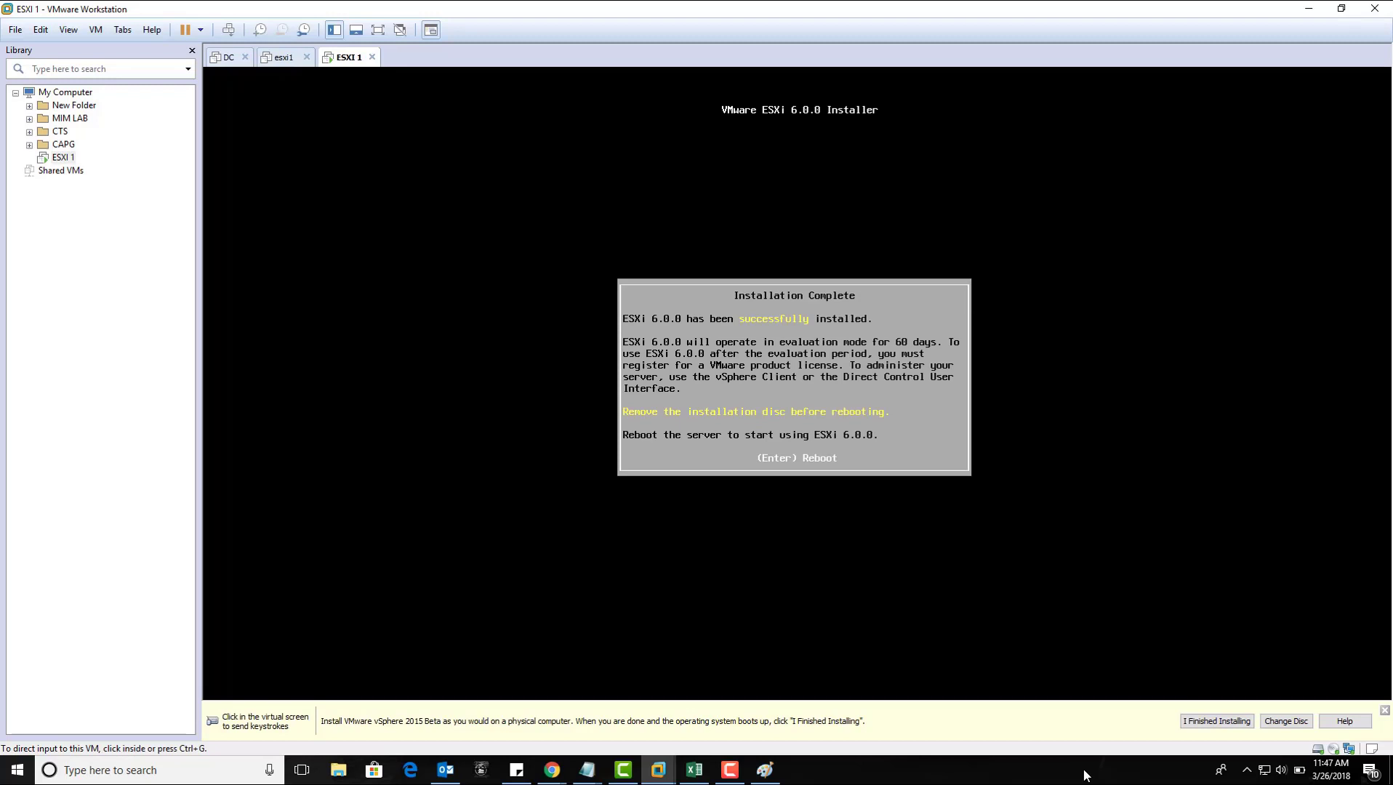
Step: Reboot ESXI 1 after installation and wait for the ESXi 6.0.0 console
click(958, 460)
key(Return)
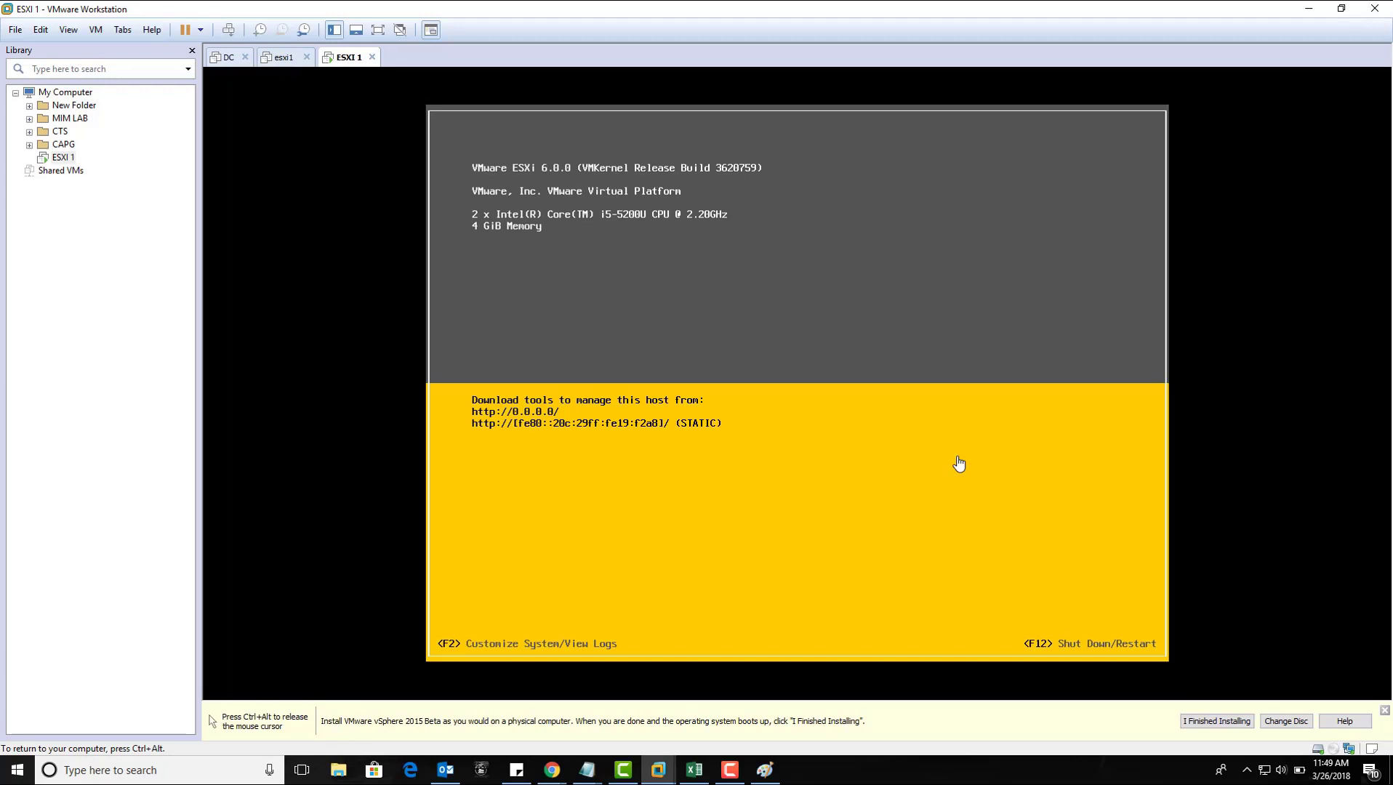
Step: Release the keyboard and mouse from the ESXi virtual machine with Ctrl+Alt
key(ctrl+alt)
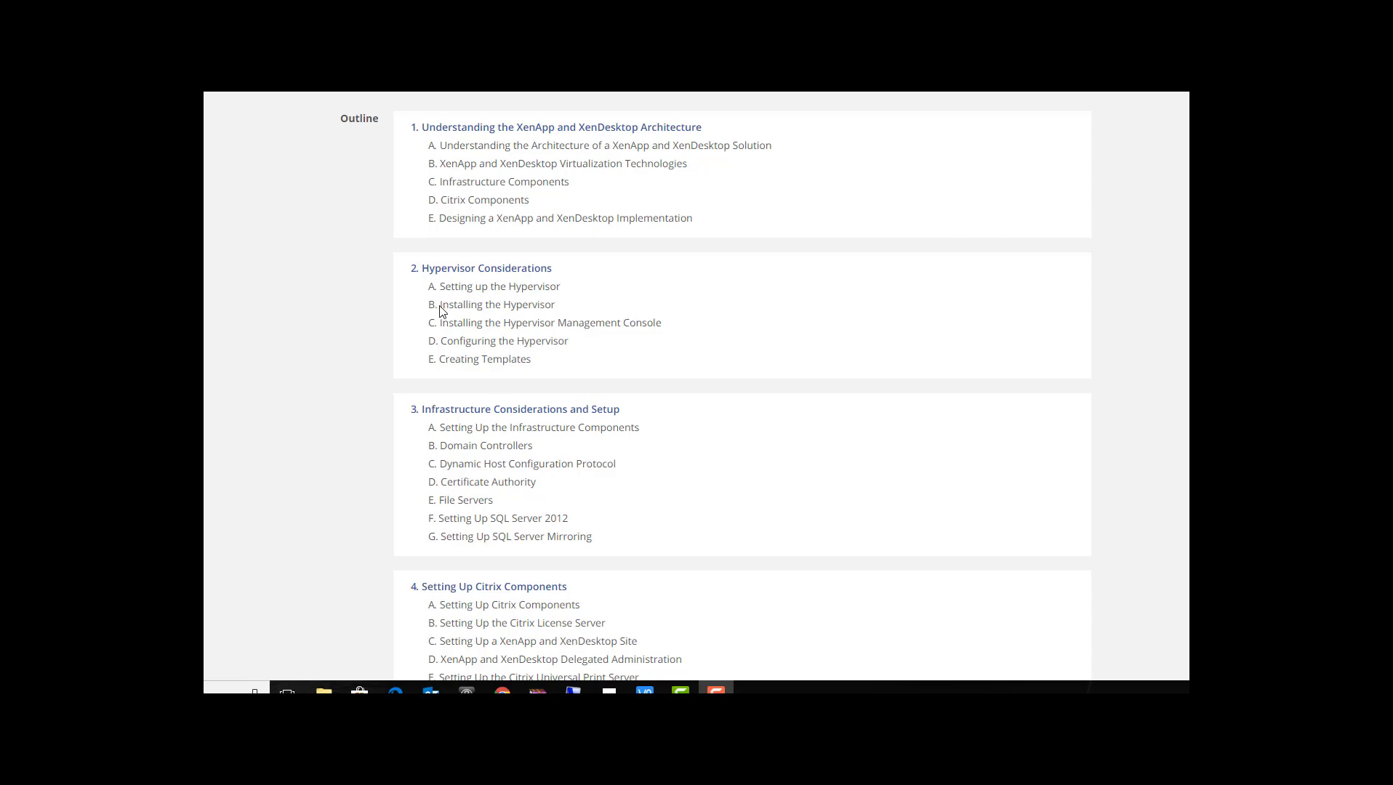
Step: Highlight the Installing the Hypervisor, Management Console and Configuring the Hypervisor outline topics in turn
drag(439, 306, 555, 304)
click(562, 304)
drag(440, 324, 659, 338)
click(557, 343)
drag(571, 342, 440, 342)
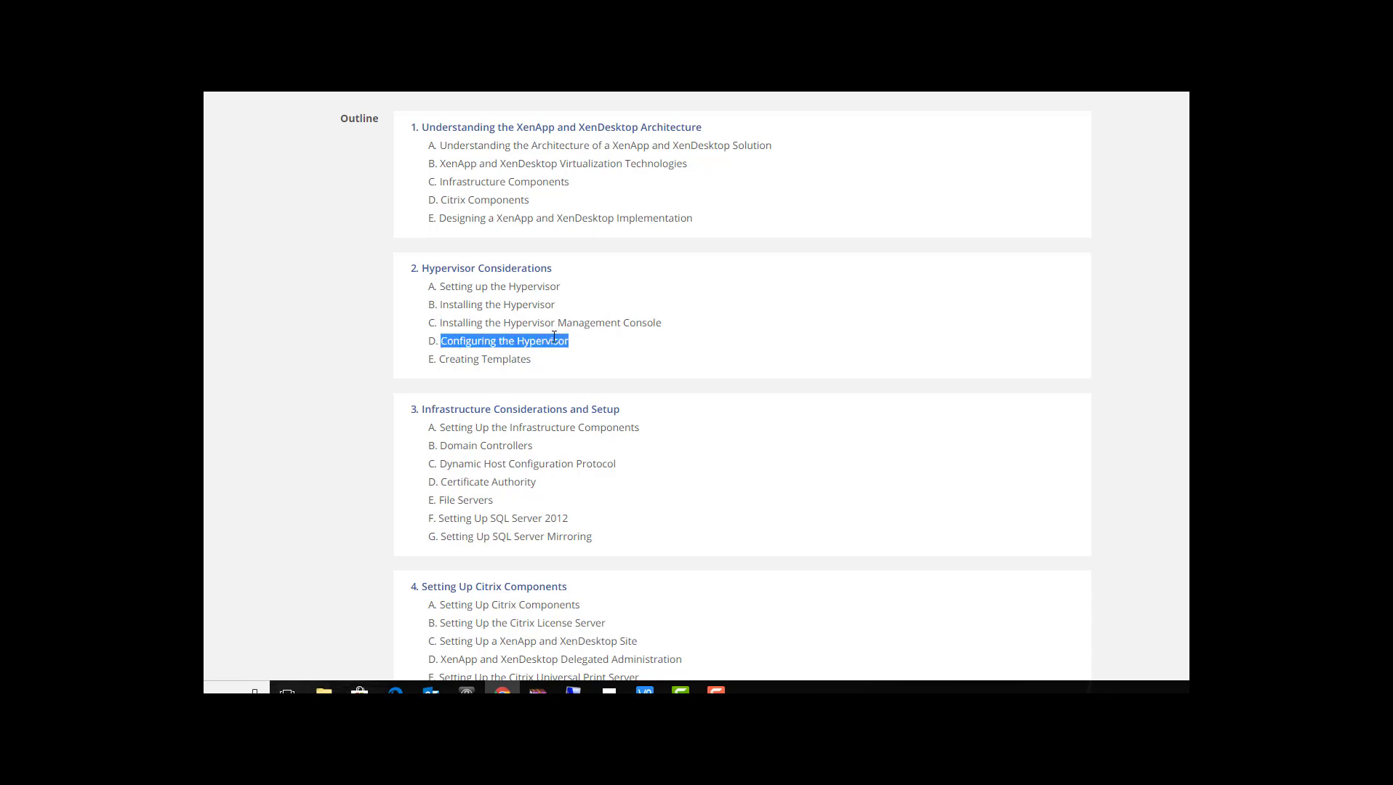
click(570, 346)
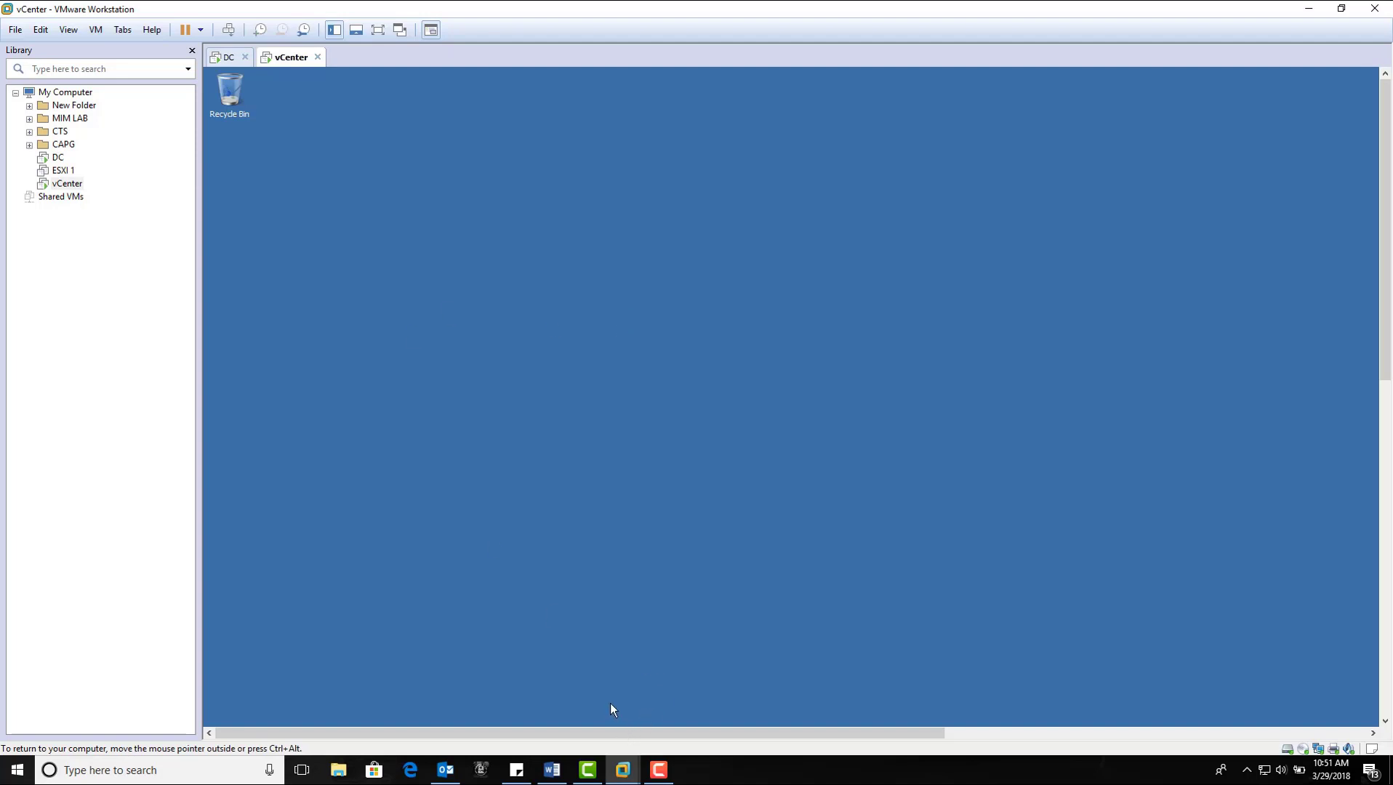
Step: Launch Paint by searching 'paint' from the Start menu and maximise its window
key(super)
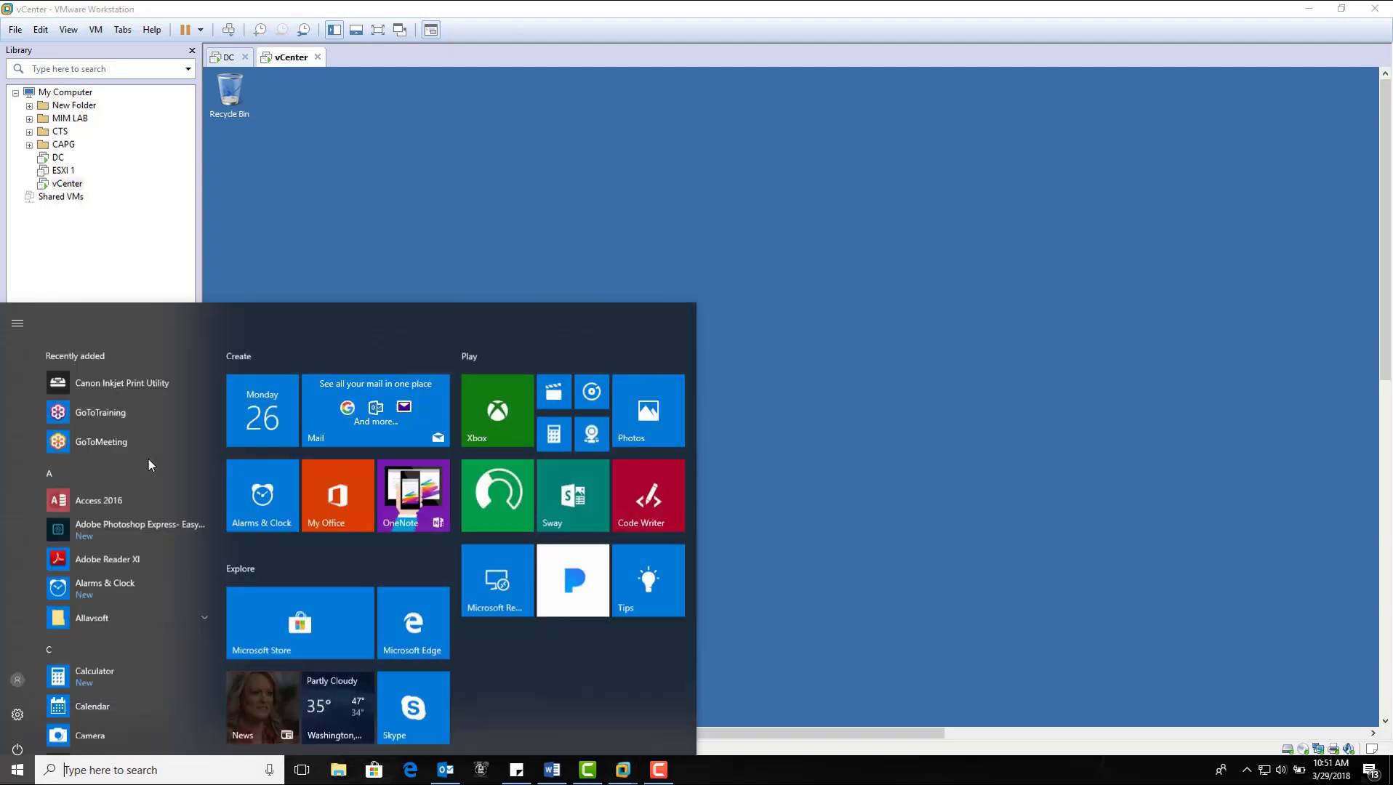
text(paint)
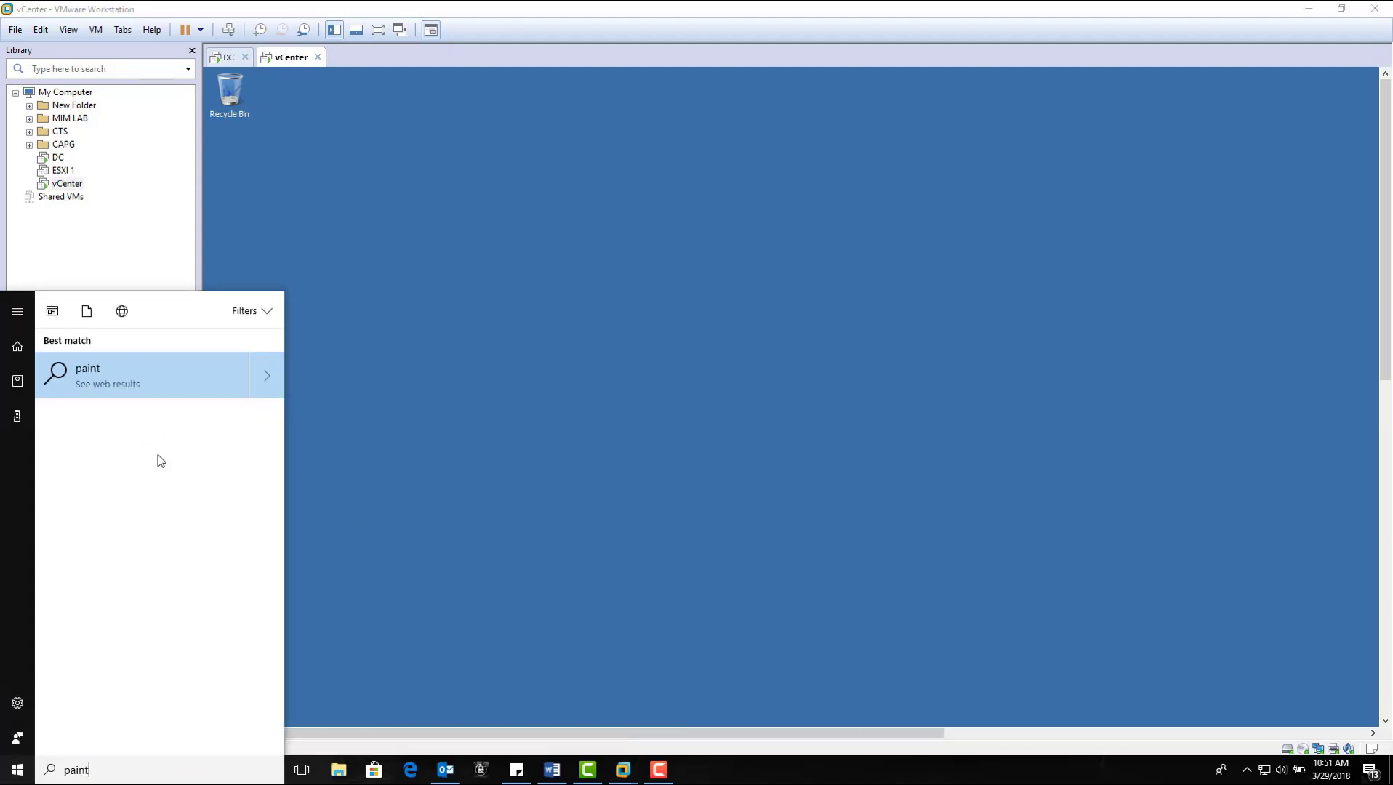
click(120, 389)
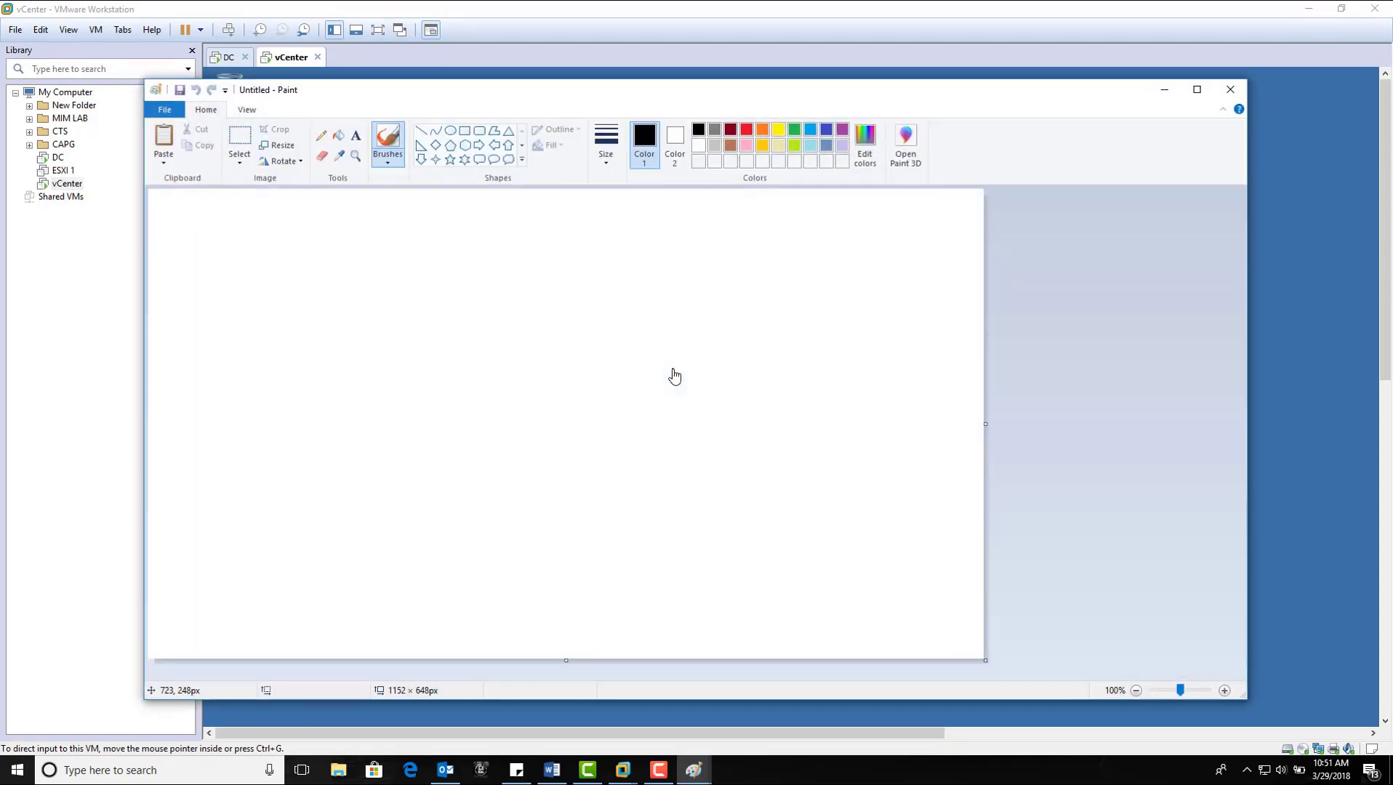
click(1201, 98)
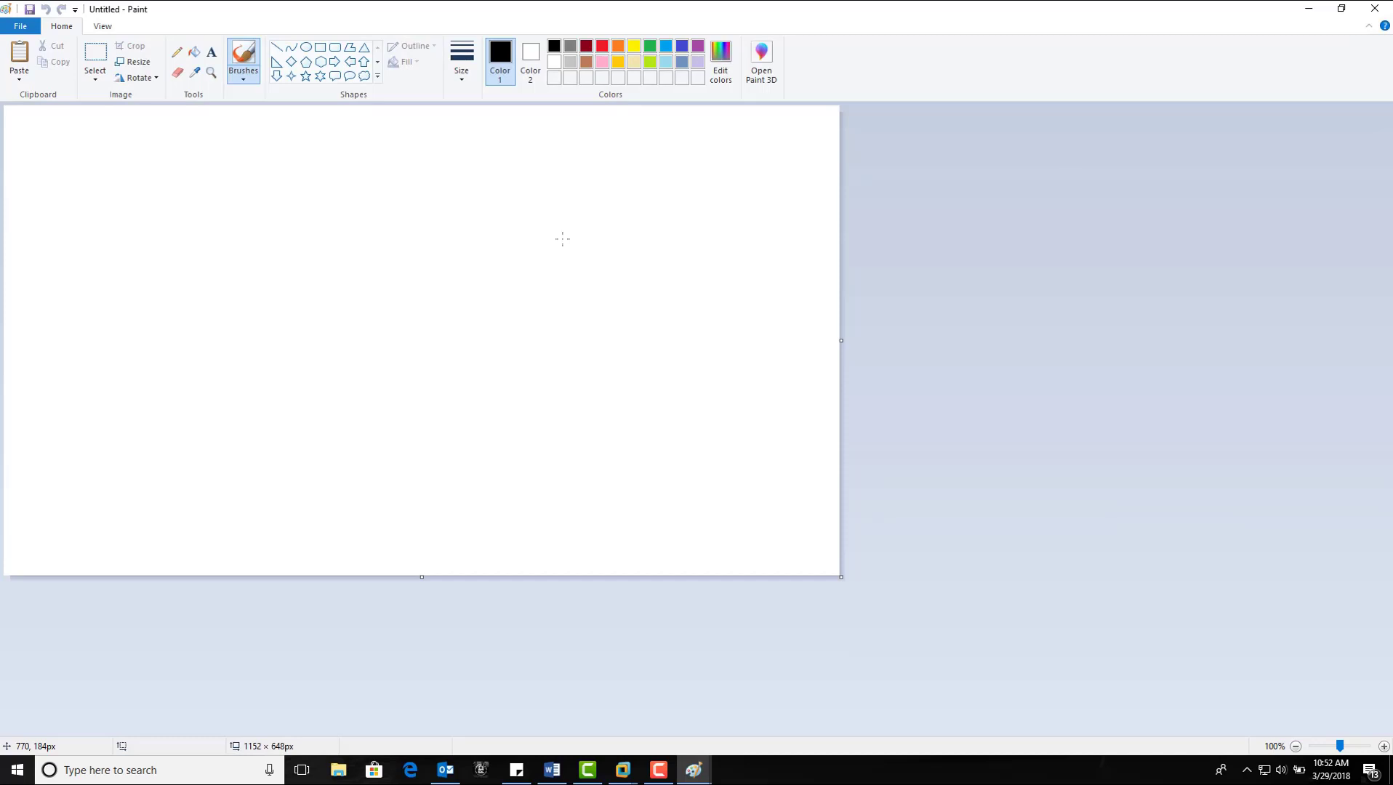
Step: Draw tall outlined rectangles across the canvas with the Rectangle shape
click(320, 47)
mouse_move(56, 139)
mouse_down()
mouse_move(111, 230)
mouse_move(106, 374)
mouse_up()
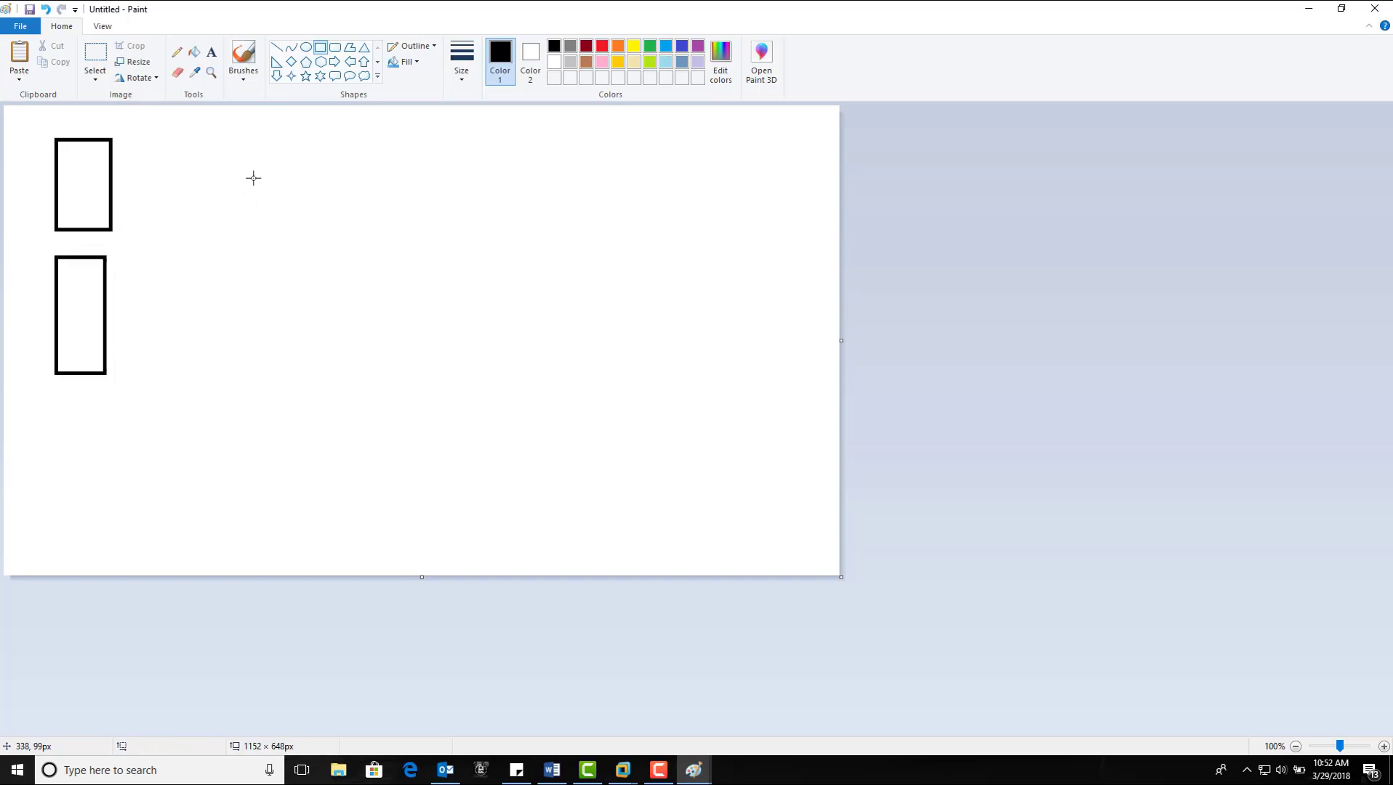
drag(251, 175, 294, 319)
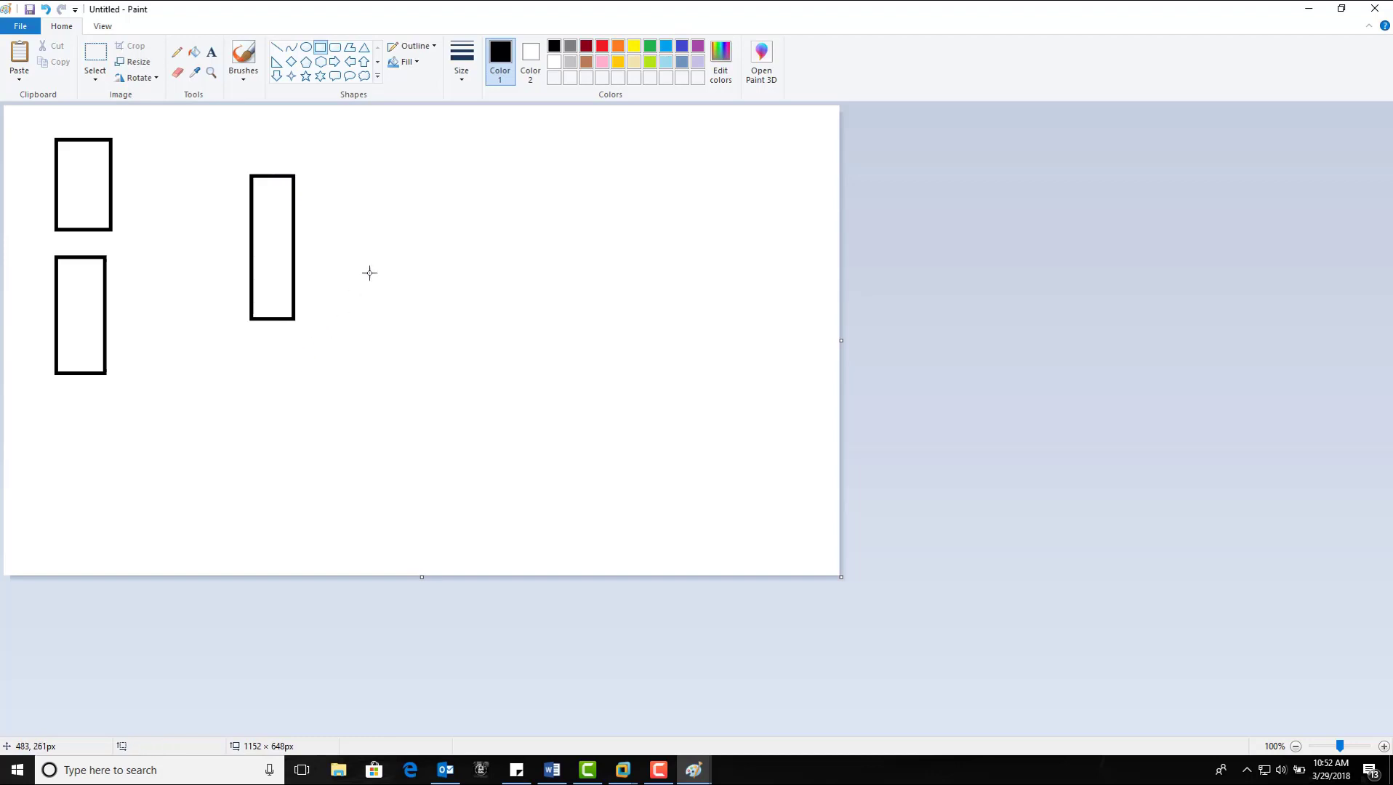
drag(436, 181, 464, 297)
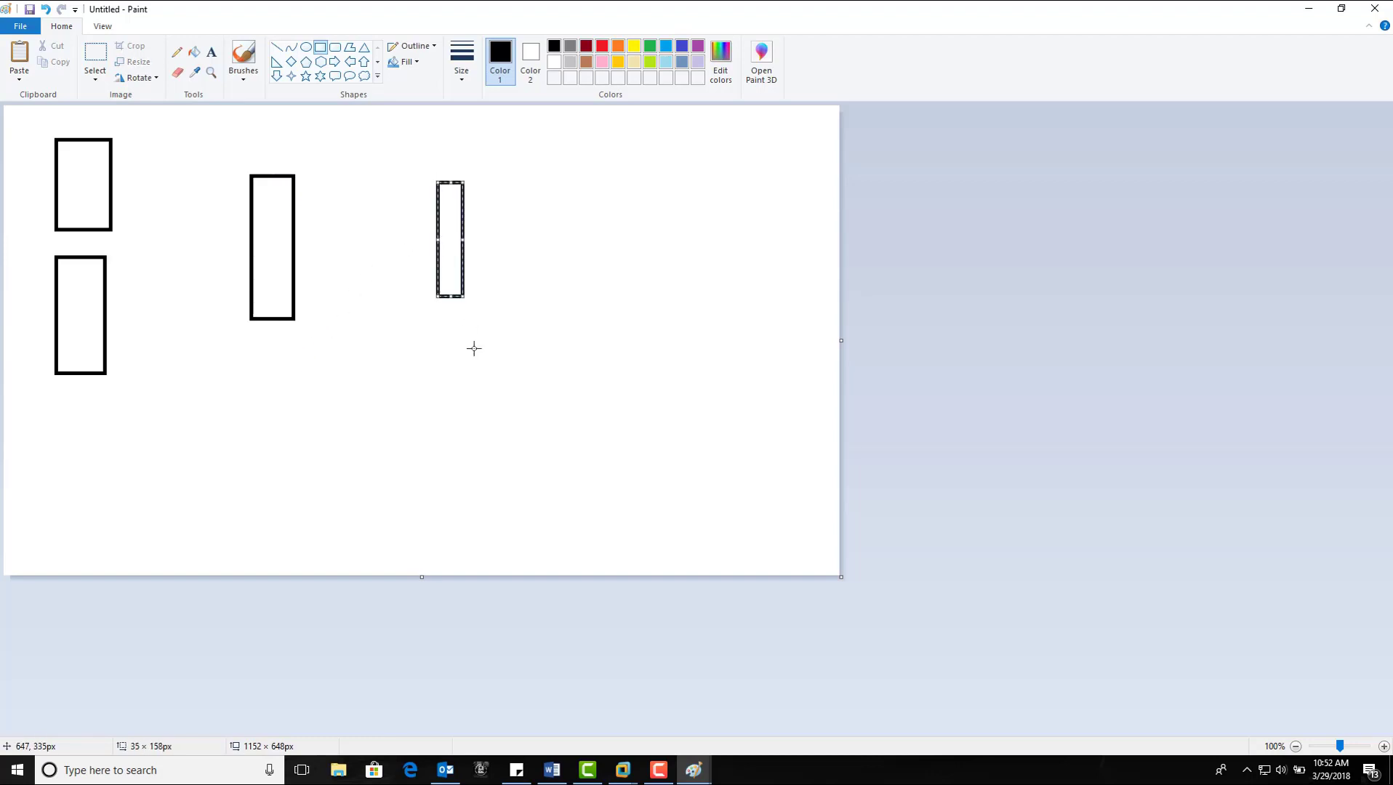
click(474, 348)
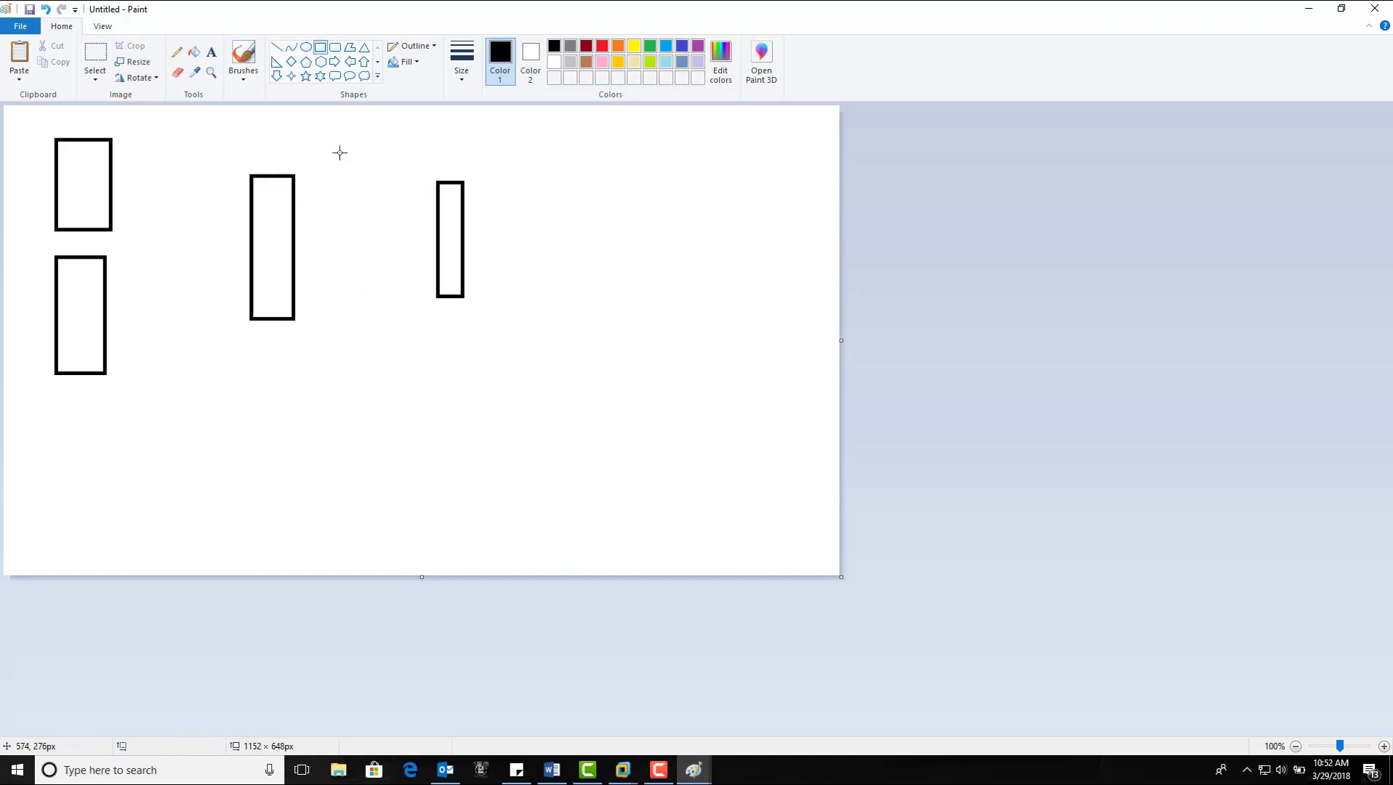
Step: Label the lower-left rectangle 'ESXI servers' with the Text tool
click(211, 54)
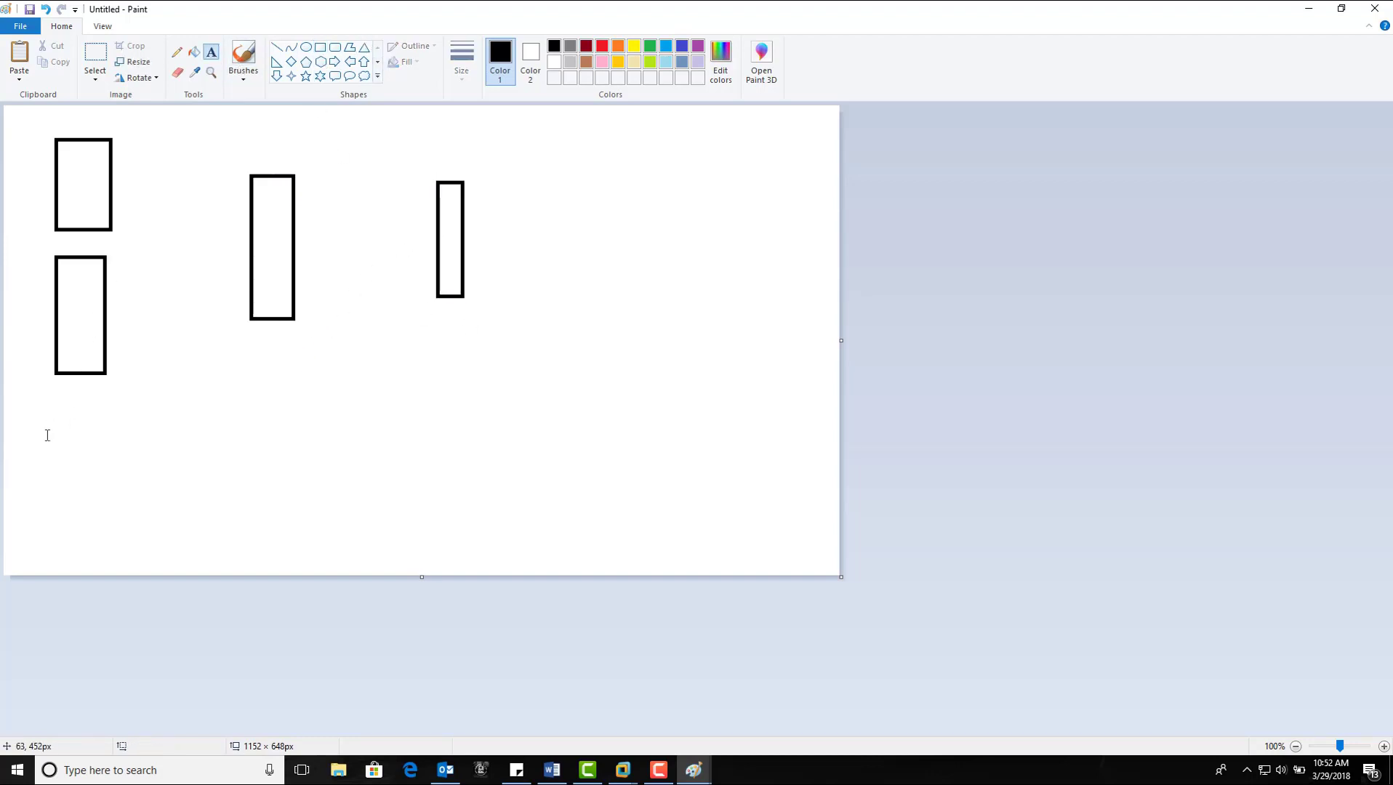
click(29, 399)
text(EPX)
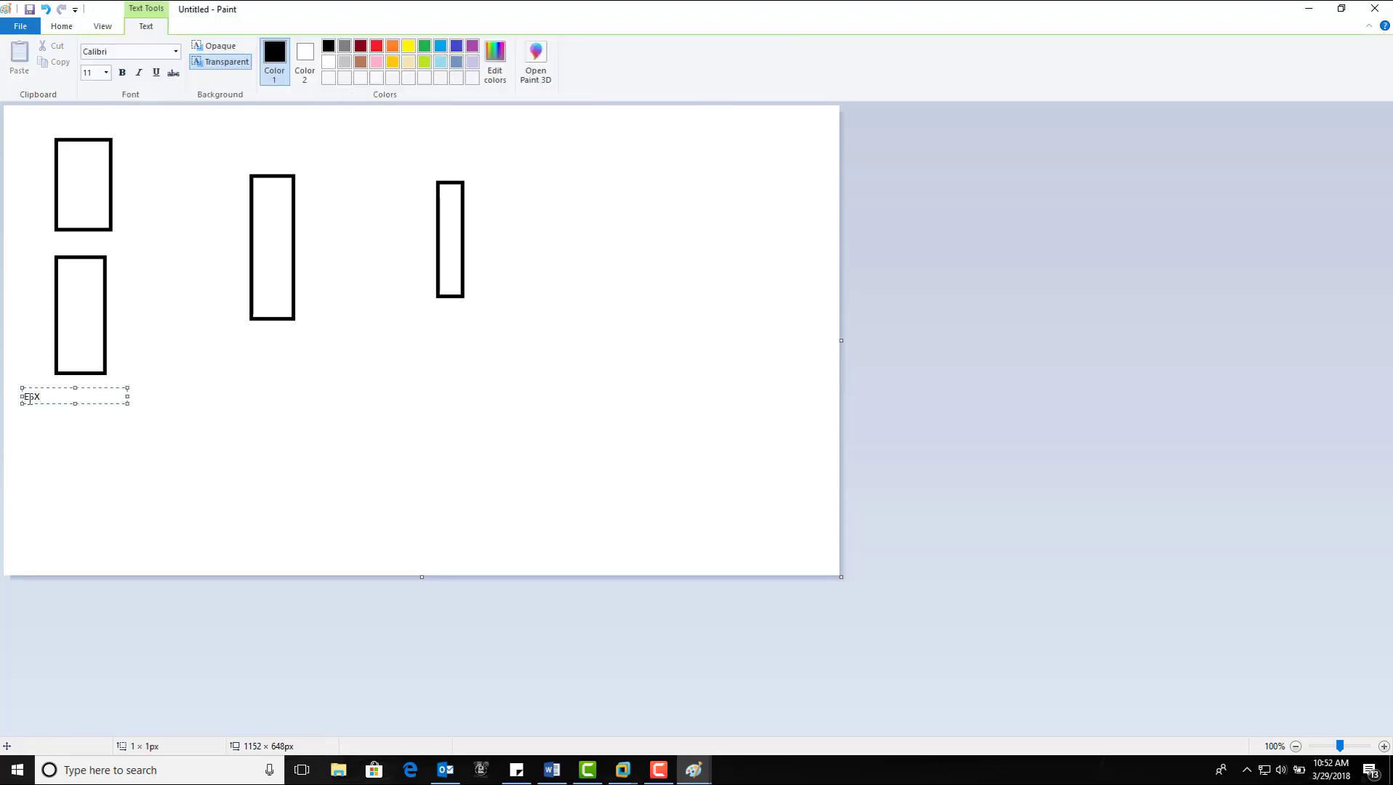
key(BackSpace)
key(BackSpace)
key(BackSpace)
text(ESXI servers)
click(248, 340)
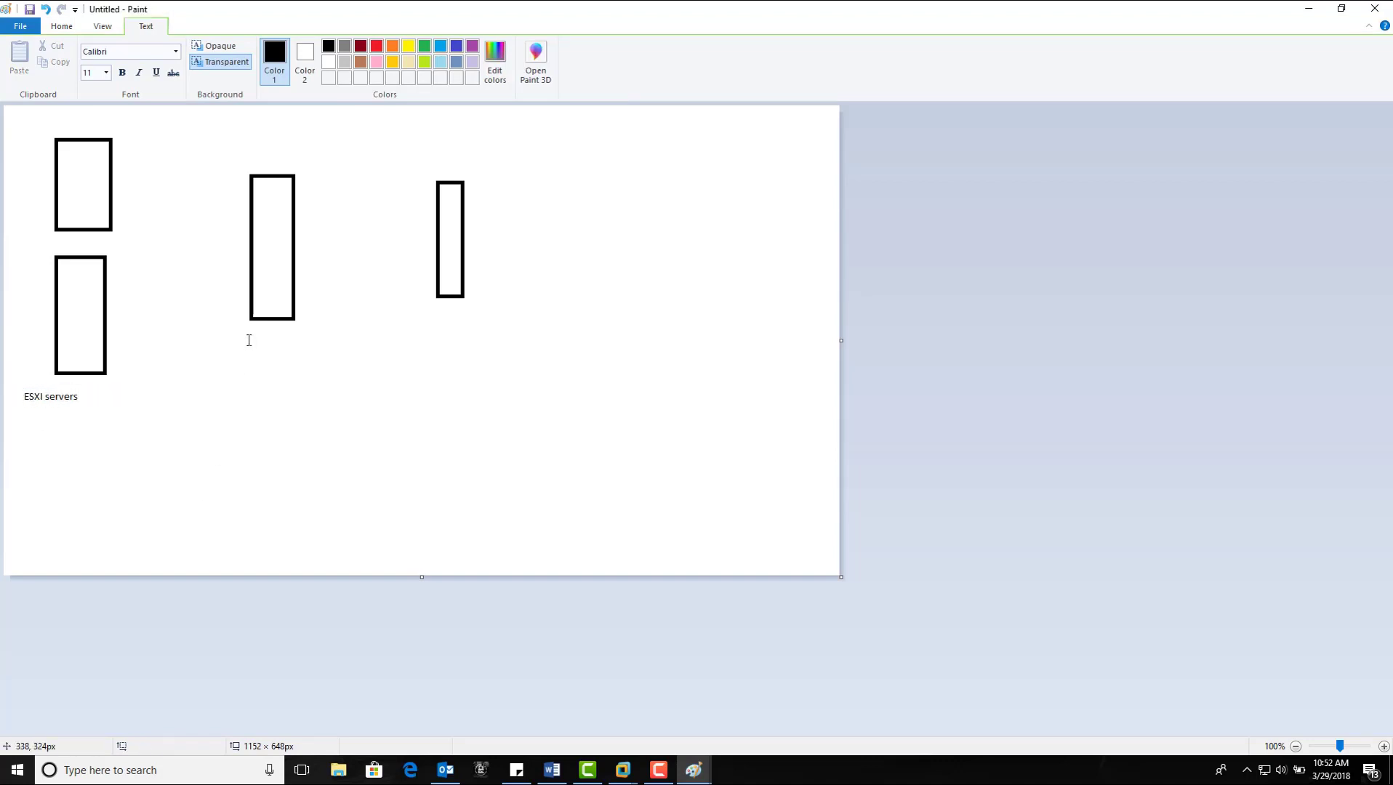
Step: Add 'vCenter' and 'vSphere client' labels under the middle and right rectangles
click(249, 340)
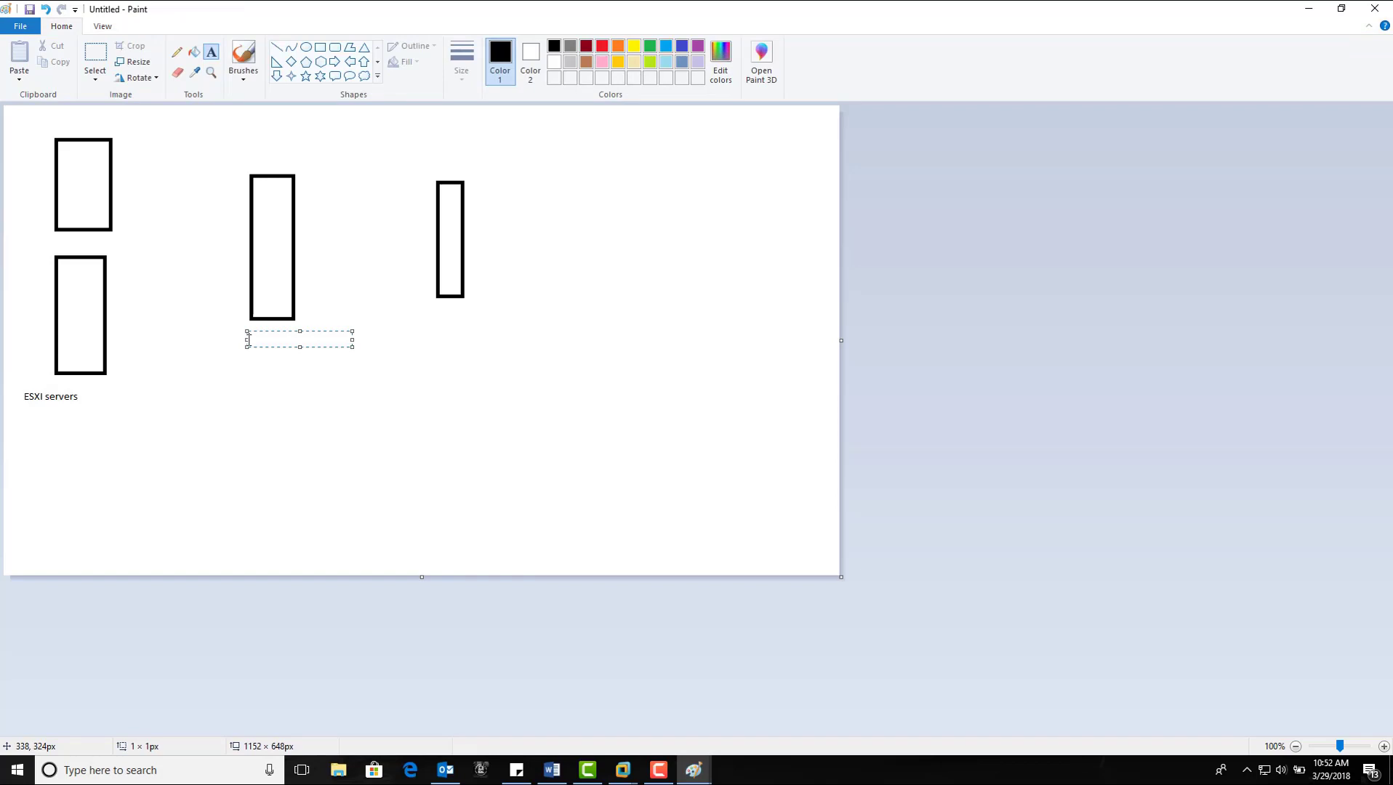
text(vCenter)
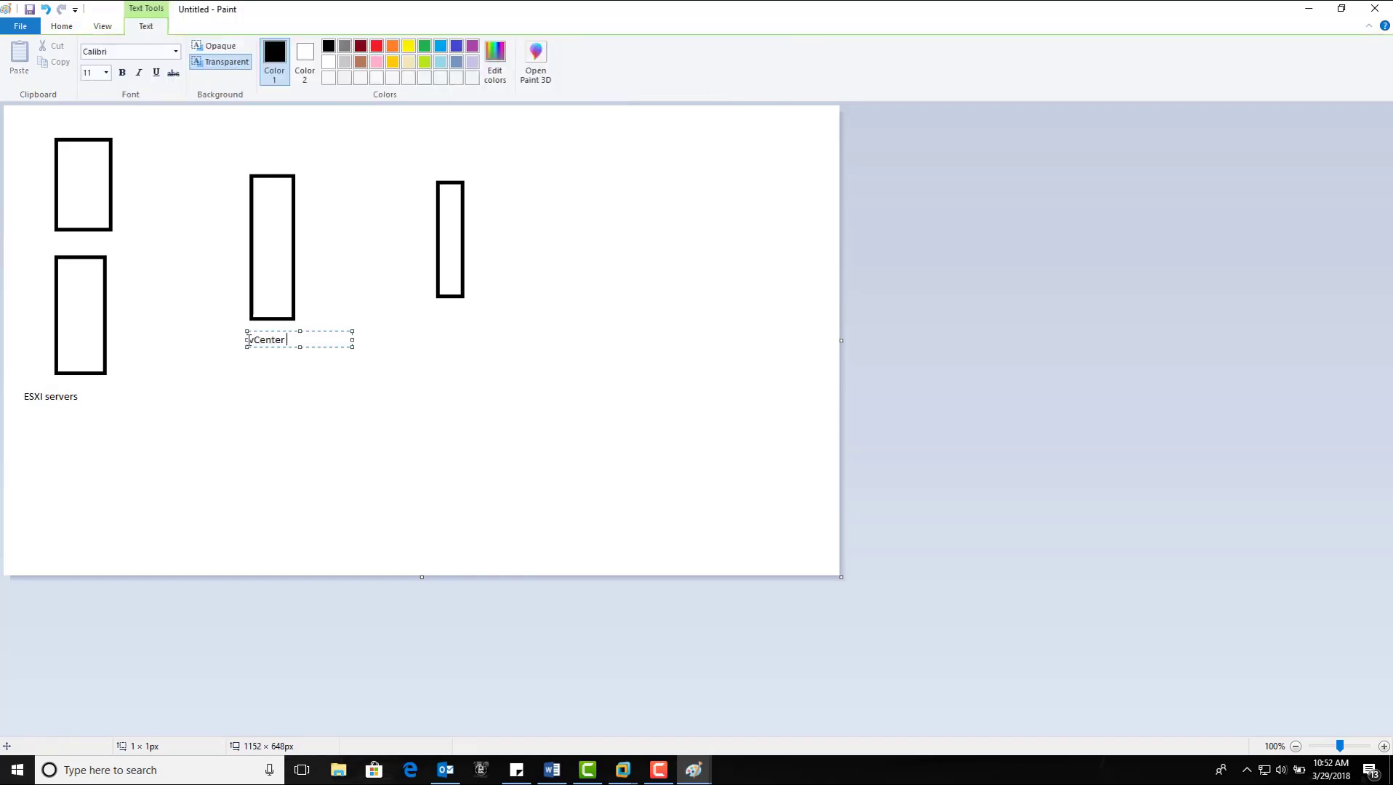
click(466, 302)
click(455, 308)
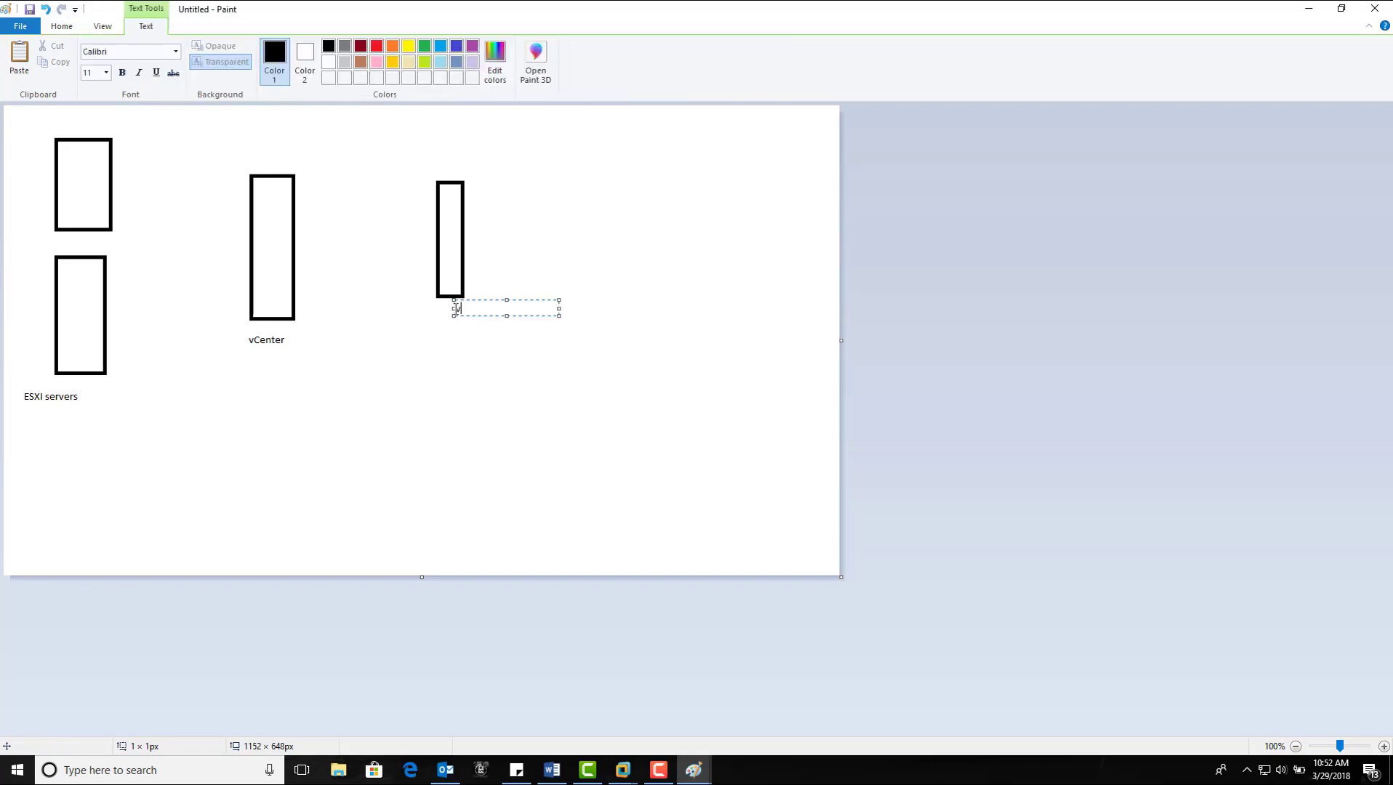
text(vSphere client)
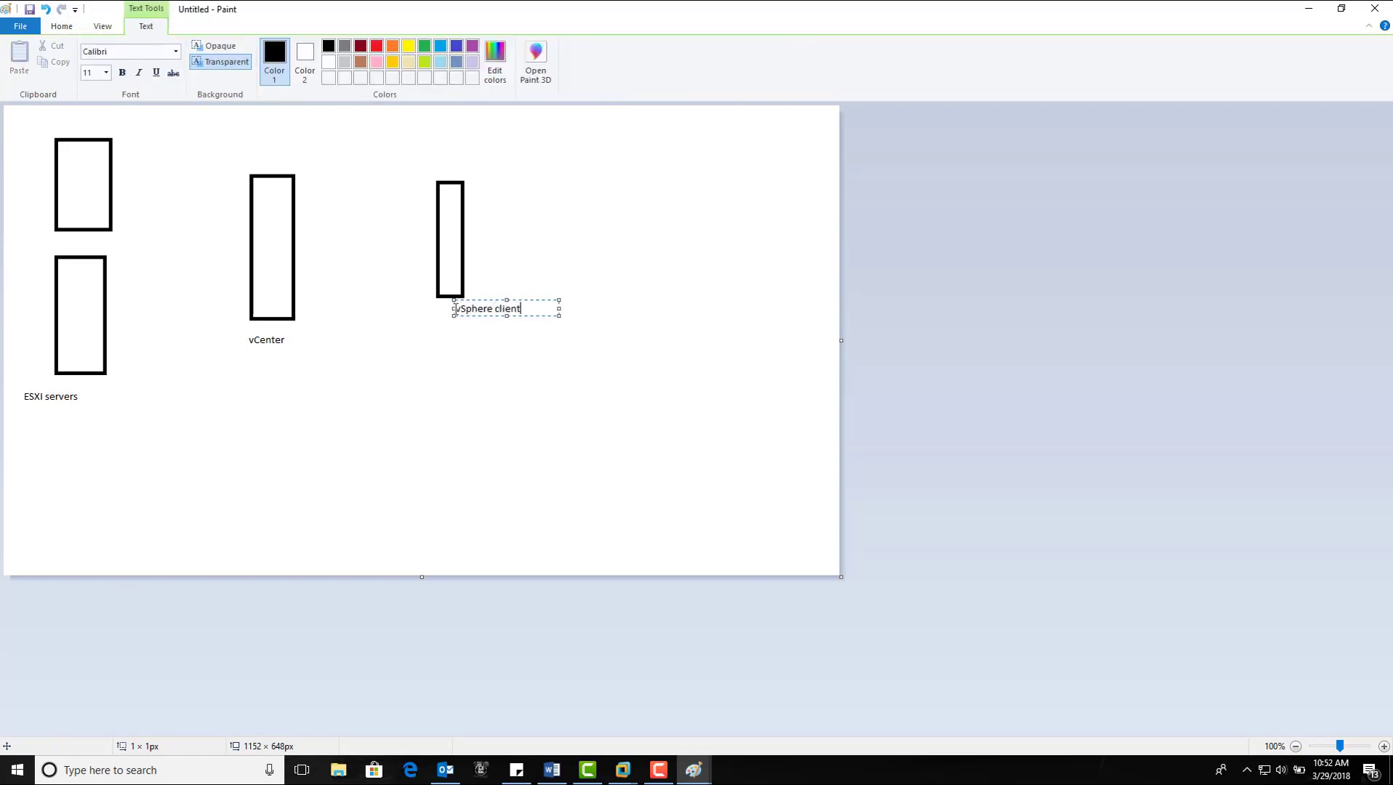
key(Return)
click(599, 413)
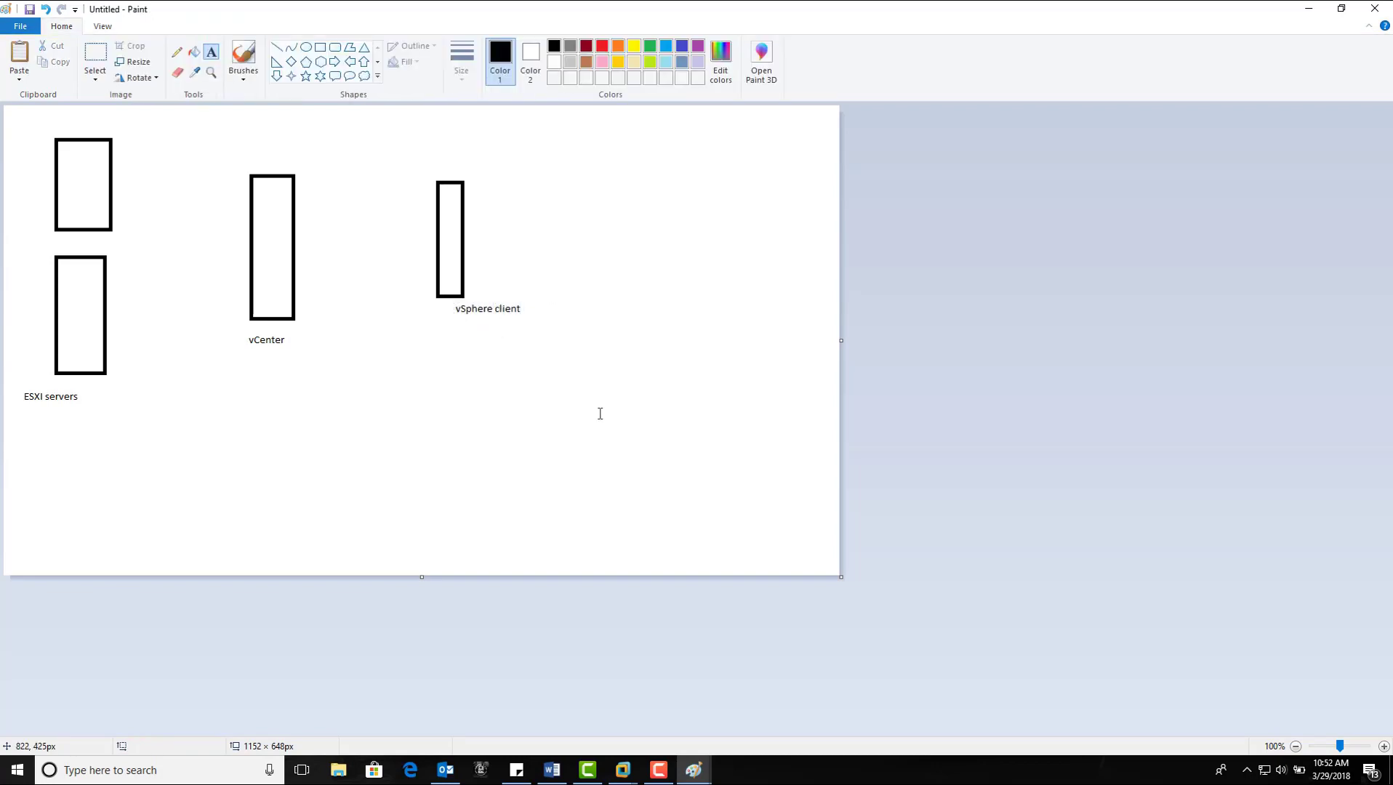
Step: With the Pencil, circle the vCenter label and link the top-left box to the vCenter box
click(176, 52)
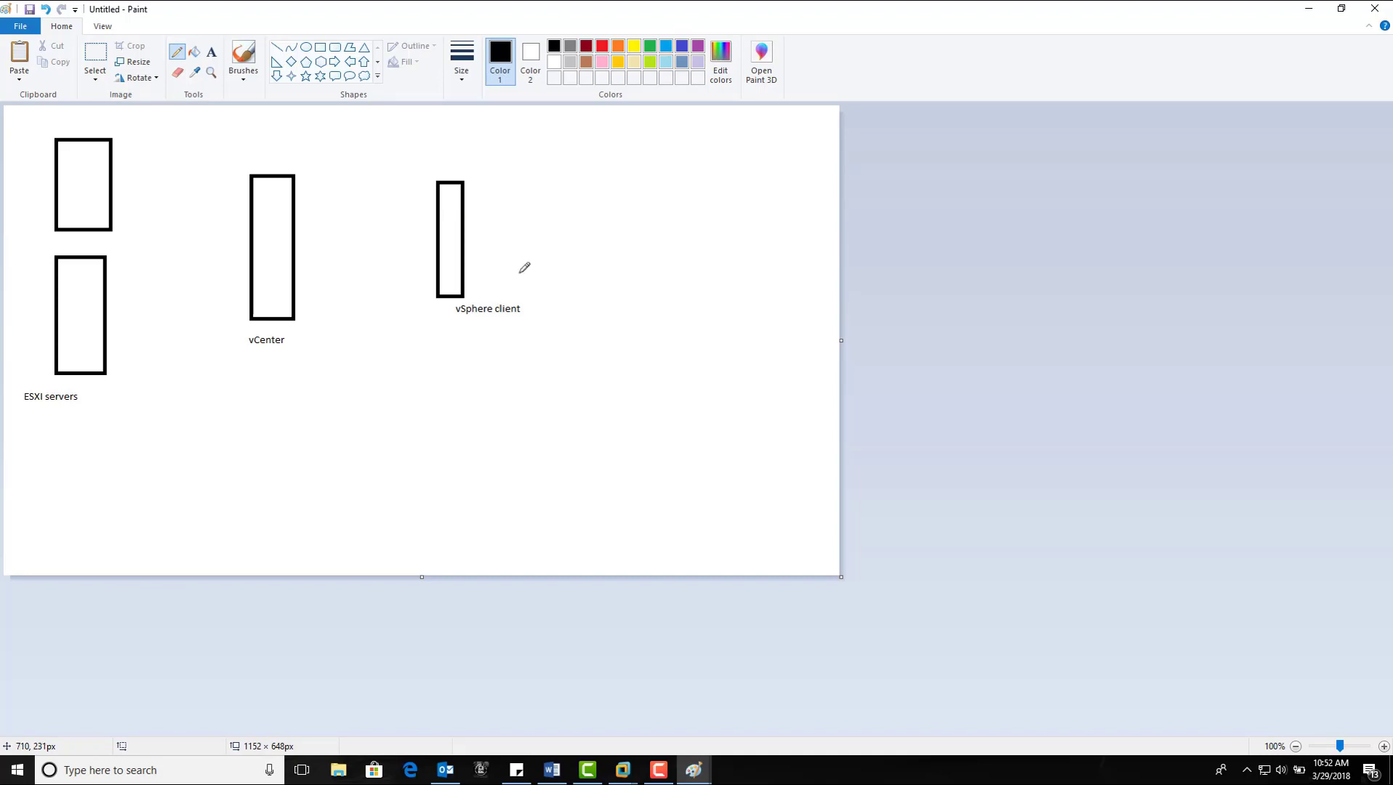
drag(439, 258, 439, 284)
mouse_move(280, 320)
mouse_down()
mouse_move(244, 317)
mouse_move(314, 342)
mouse_move(283, 317)
mouse_up()
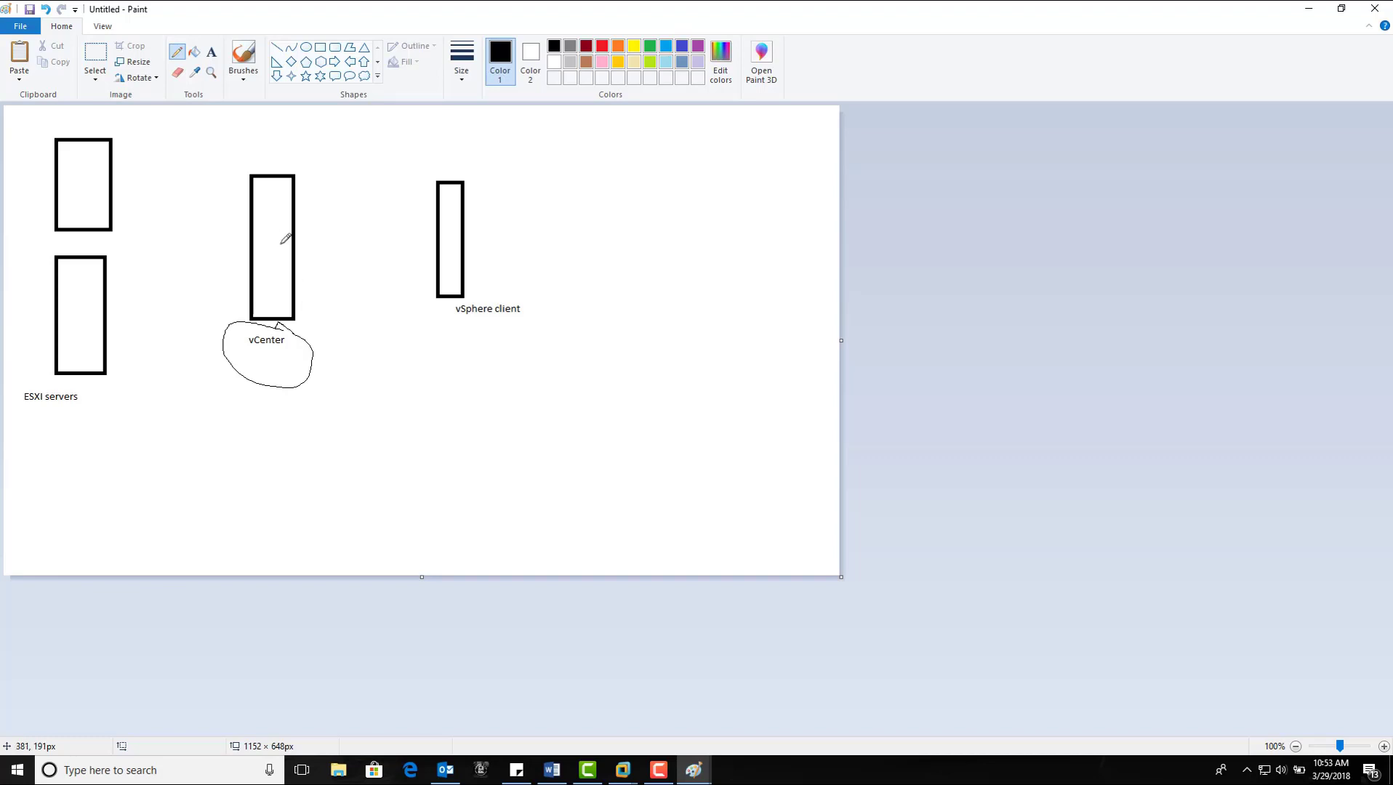
drag(113, 195, 250, 217)
Step: Draw pencil lines from the lower ESXi box and the vSphere client box to vCenter
drag(106, 300, 250, 222)
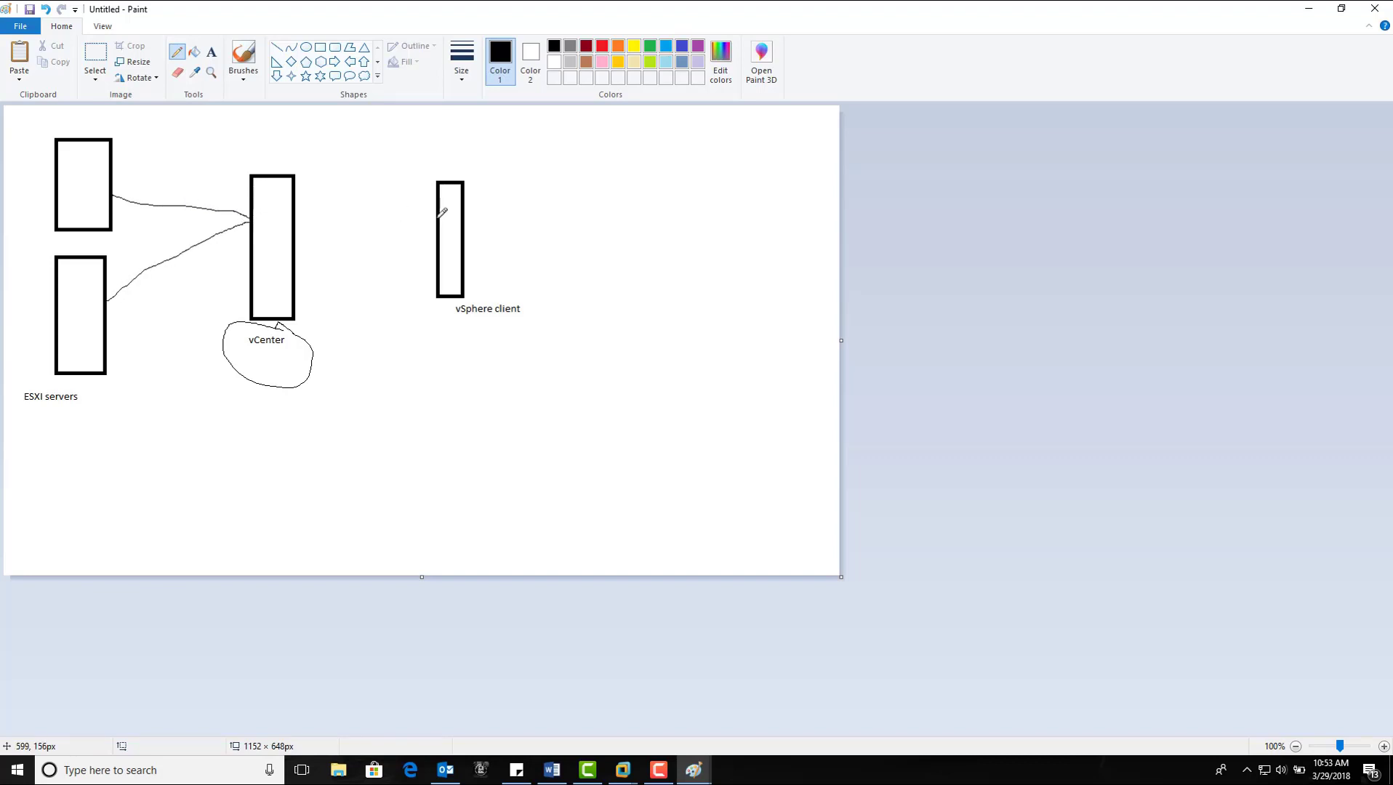
mouse_move(436, 218)
mouse_down()
mouse_move(290, 224)
mouse_move(313, 240)
mouse_up()
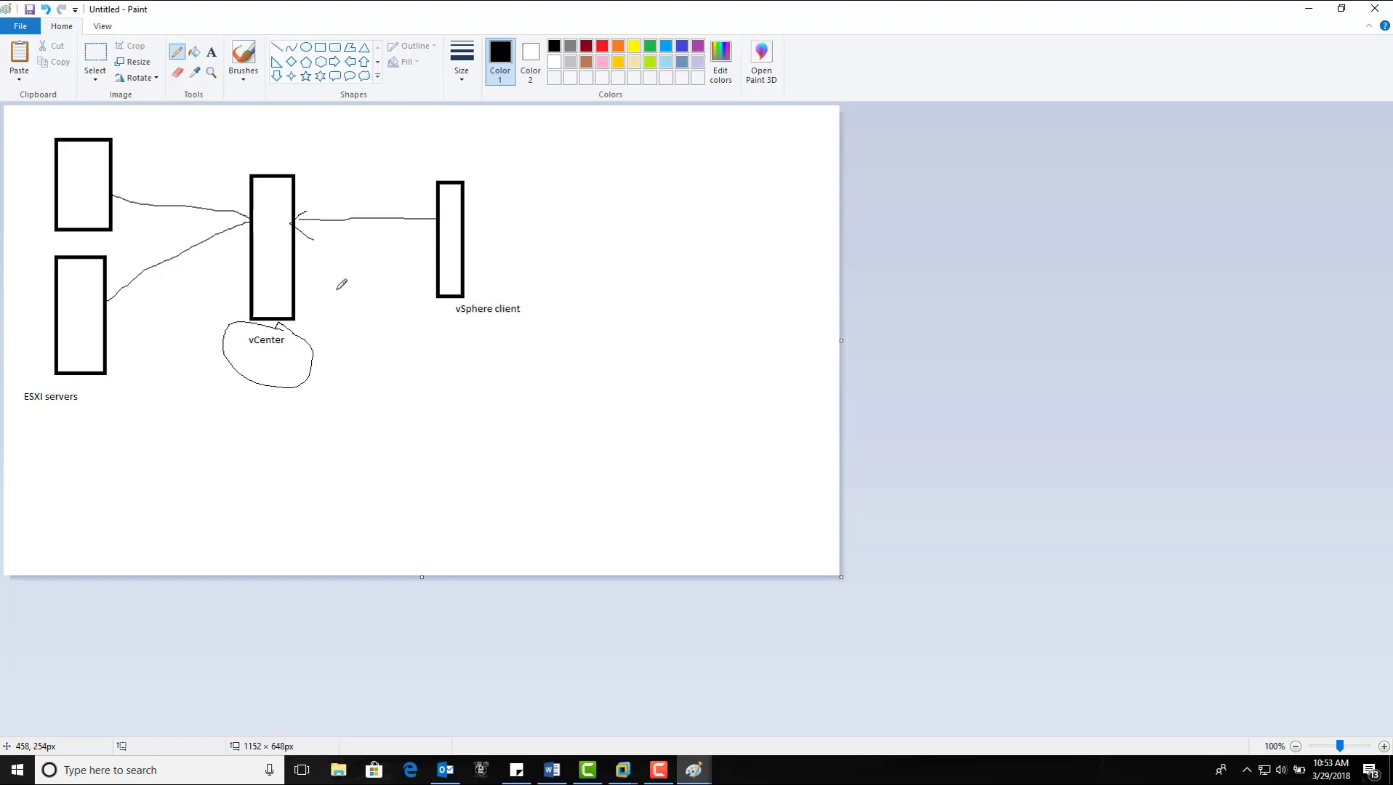
Step: Start a requirements note under vCenter listing 8 GB RAM, 60 GB HDD and 4 core prc
click(211, 53)
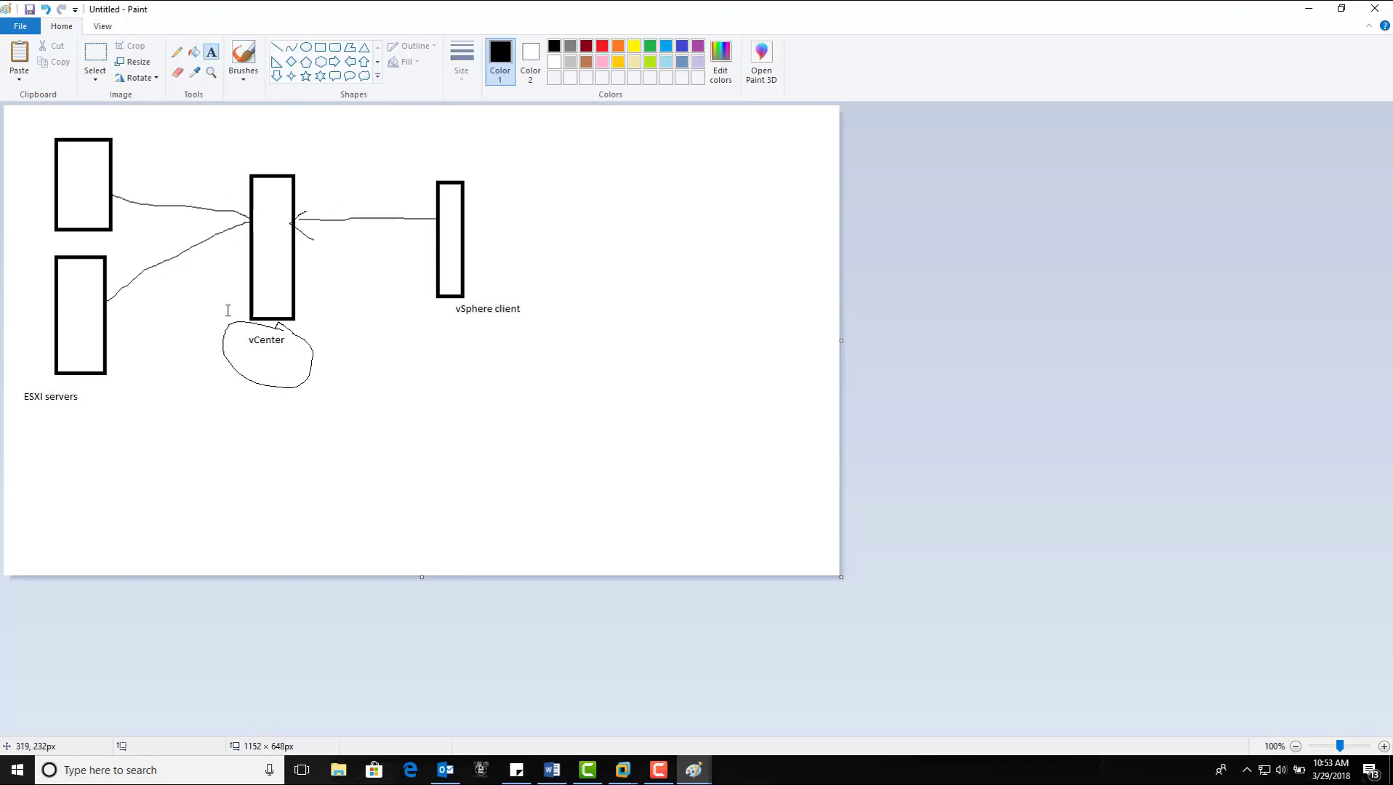
click(211, 394)
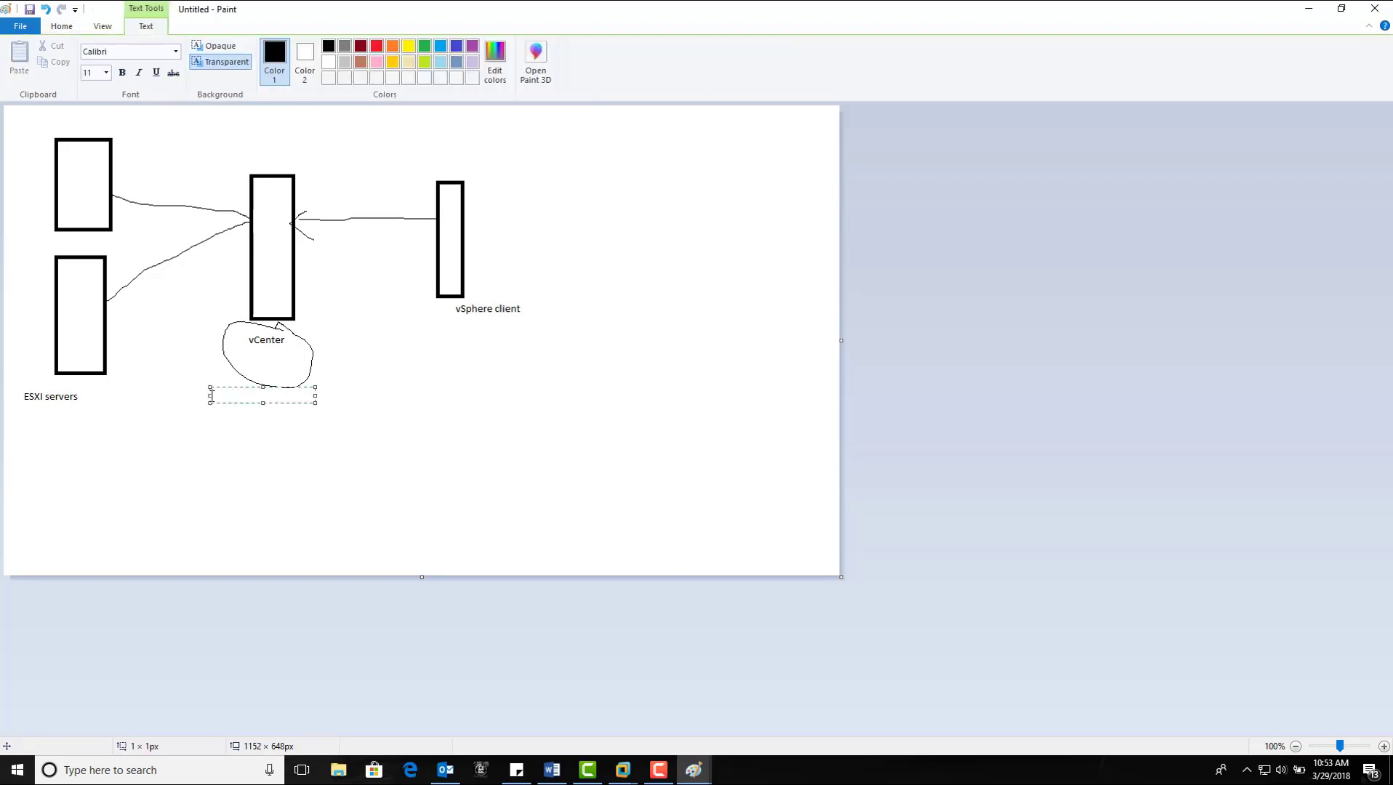
text(8 GB RAM)
key(Return)
text(60 GB)
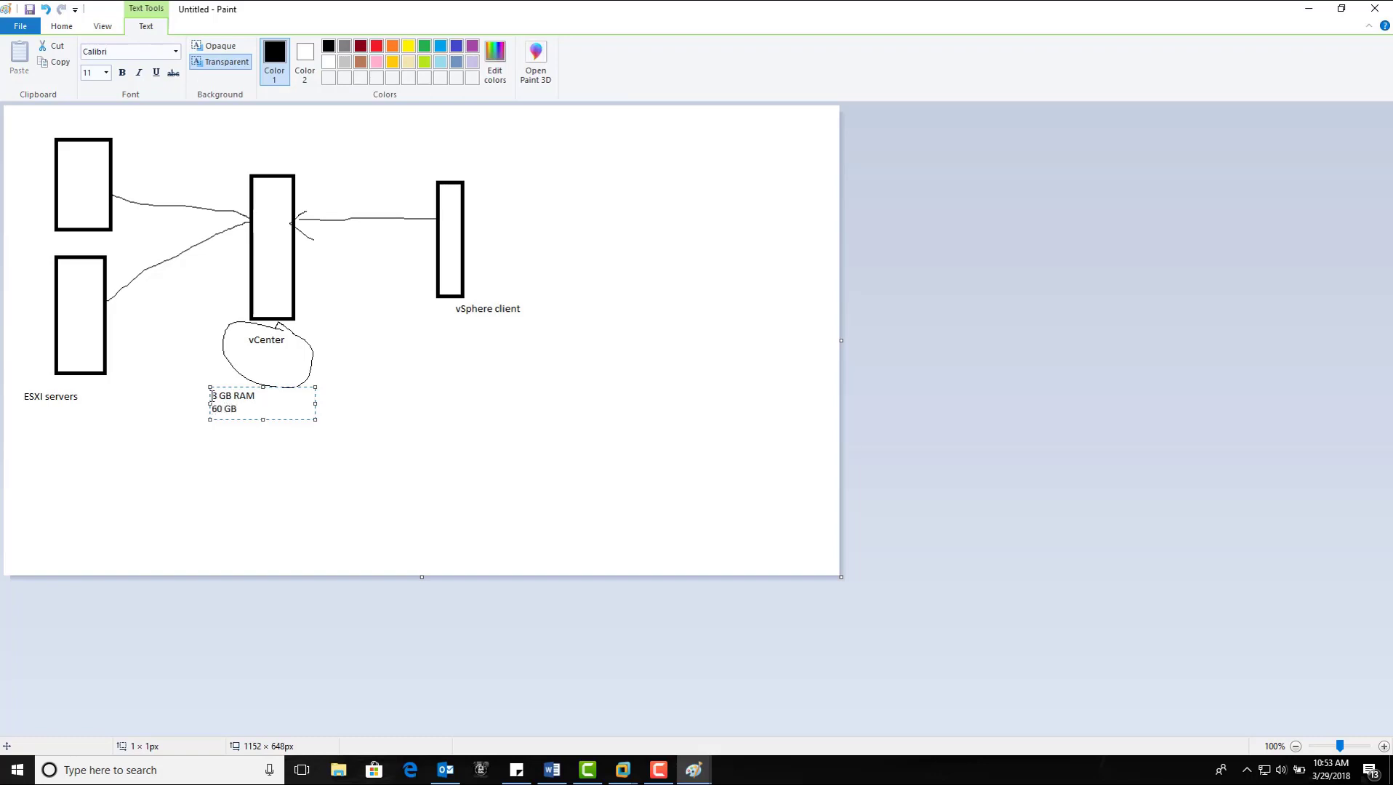
text( HDD)
key(Return)
text(4 core prc)
Step: Finish the note with 1 NIC, server 2008 R2 sp1 and domain-joined machine lines
key(Return)
text(1 NIC)
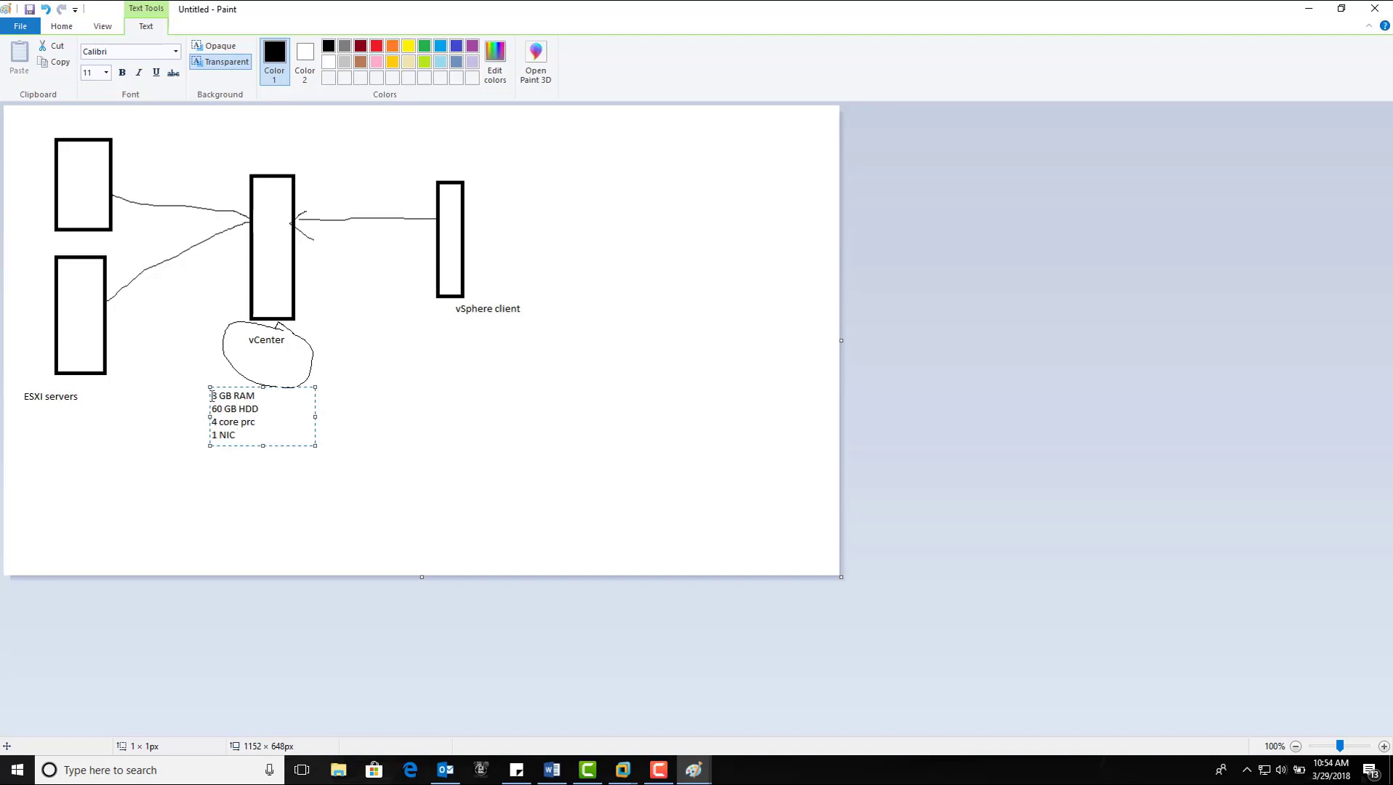
key(Return)
text(server os ( server 2008 R2)
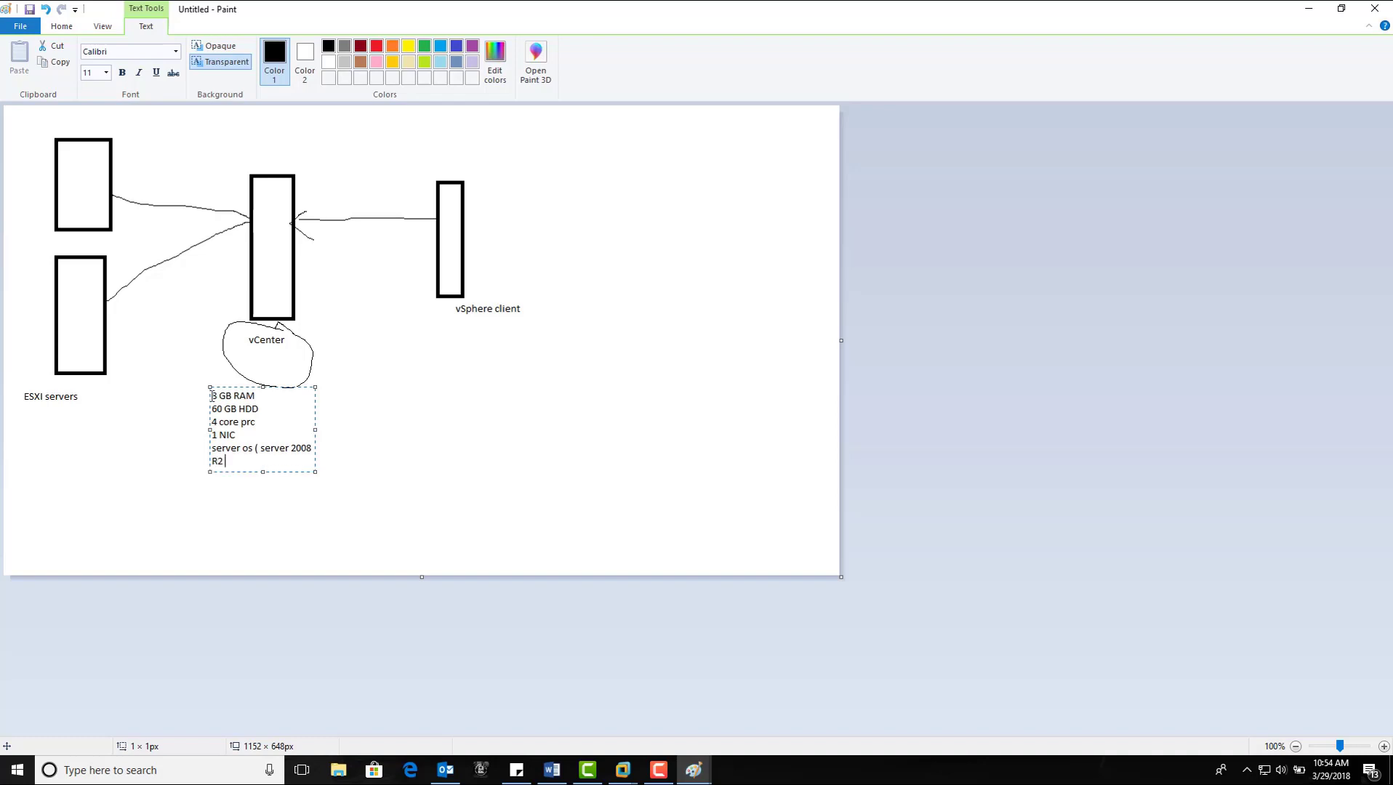
text( sp1 ))
key(Return)
text(machine must be a dom)
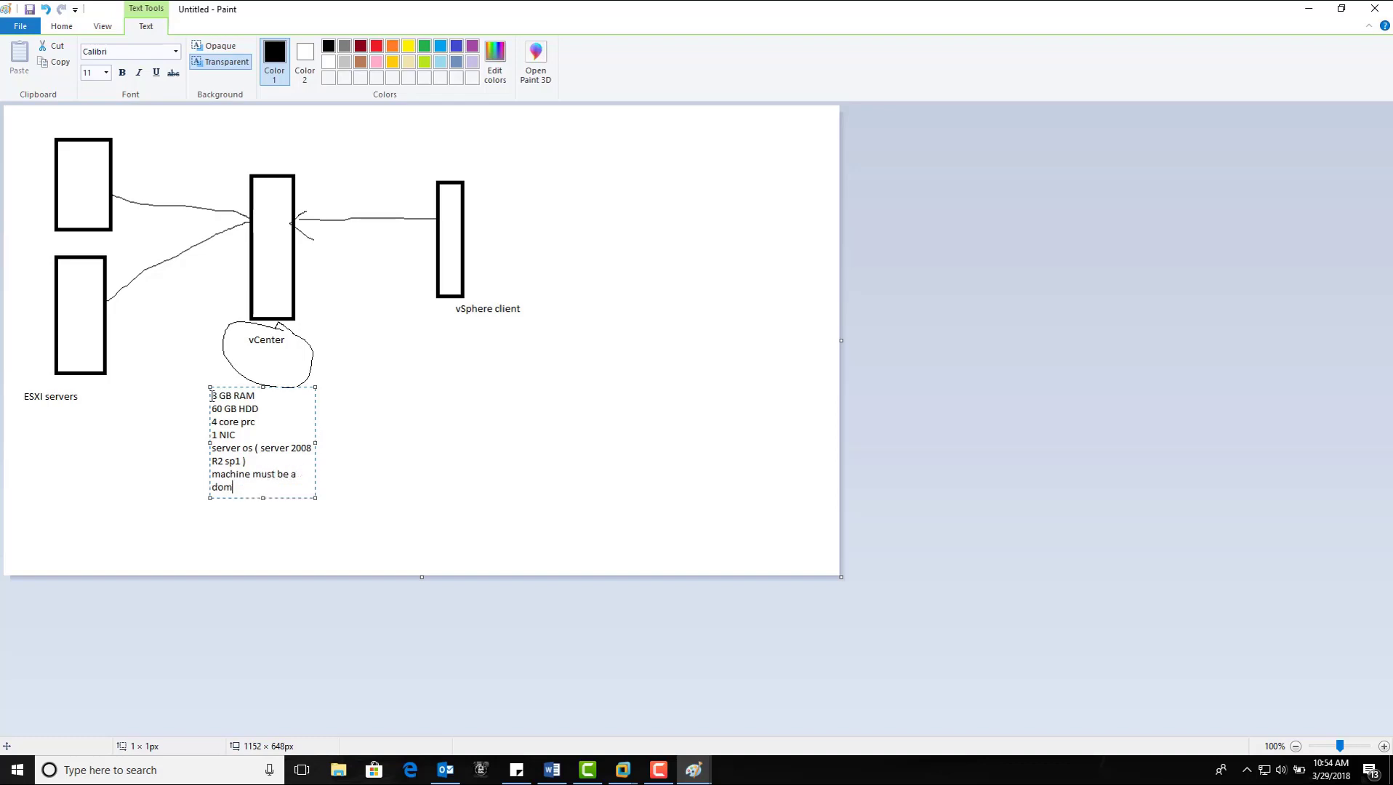
text(ain joined machine)
click(352, 467)
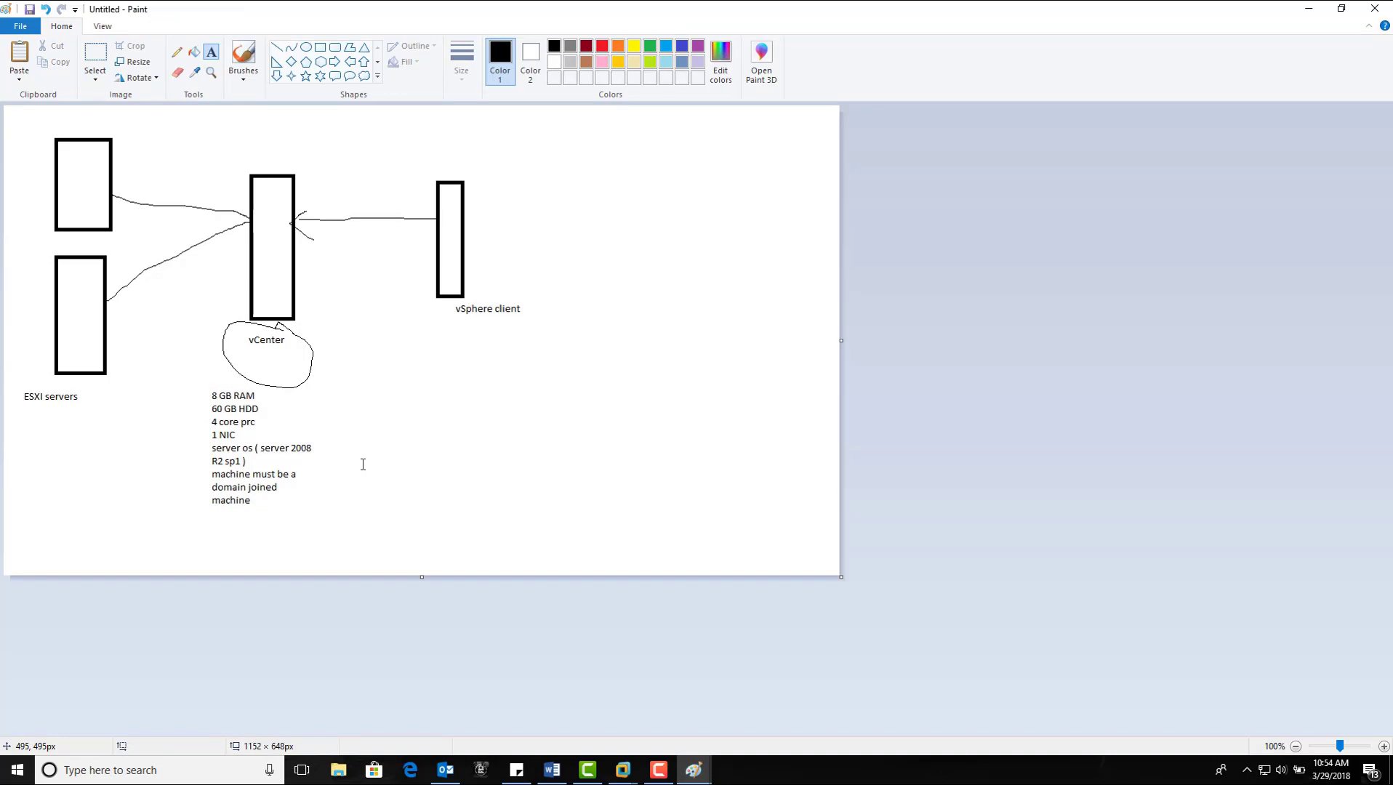
Step: Bring VMware Workstation back and select the vCenter virtual machine in the Library tree
click(622, 769)
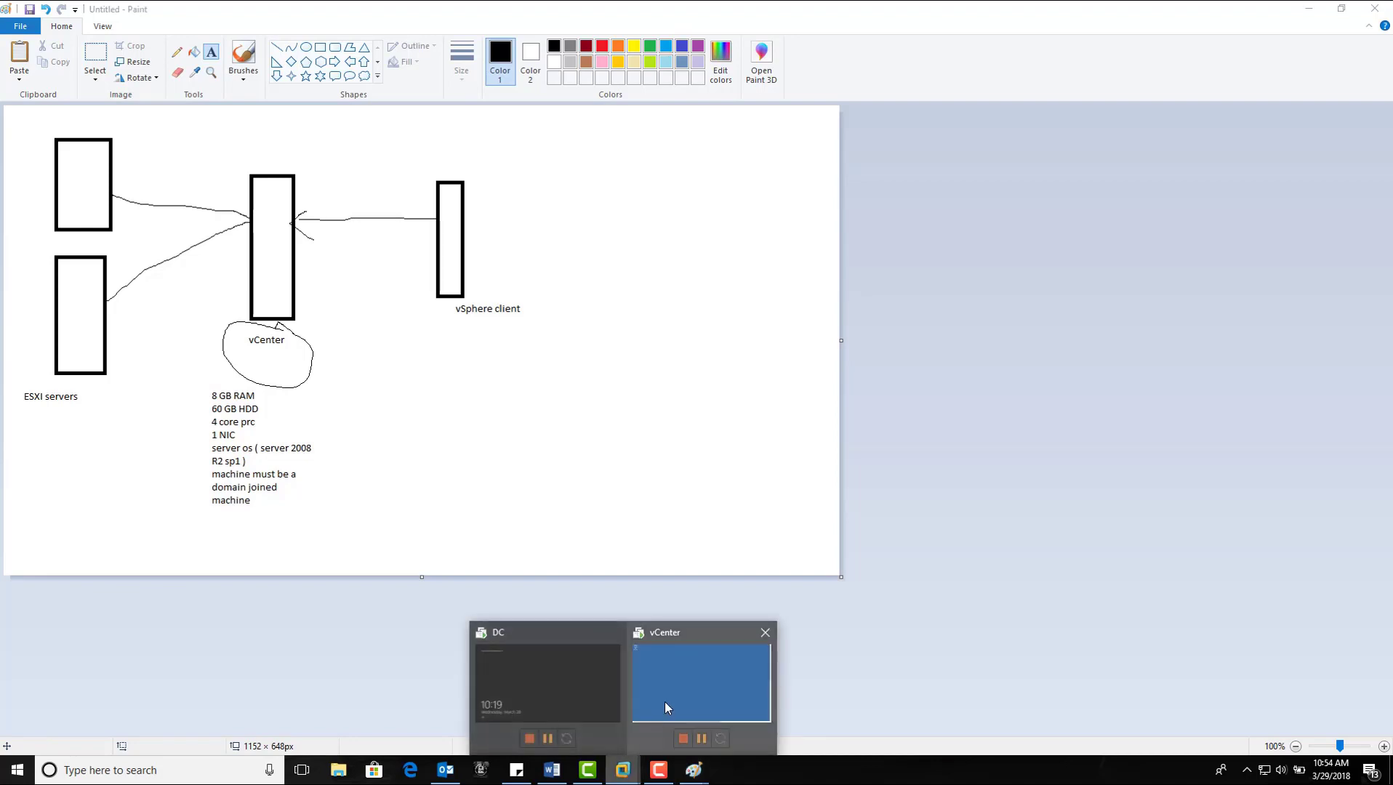
click(665, 705)
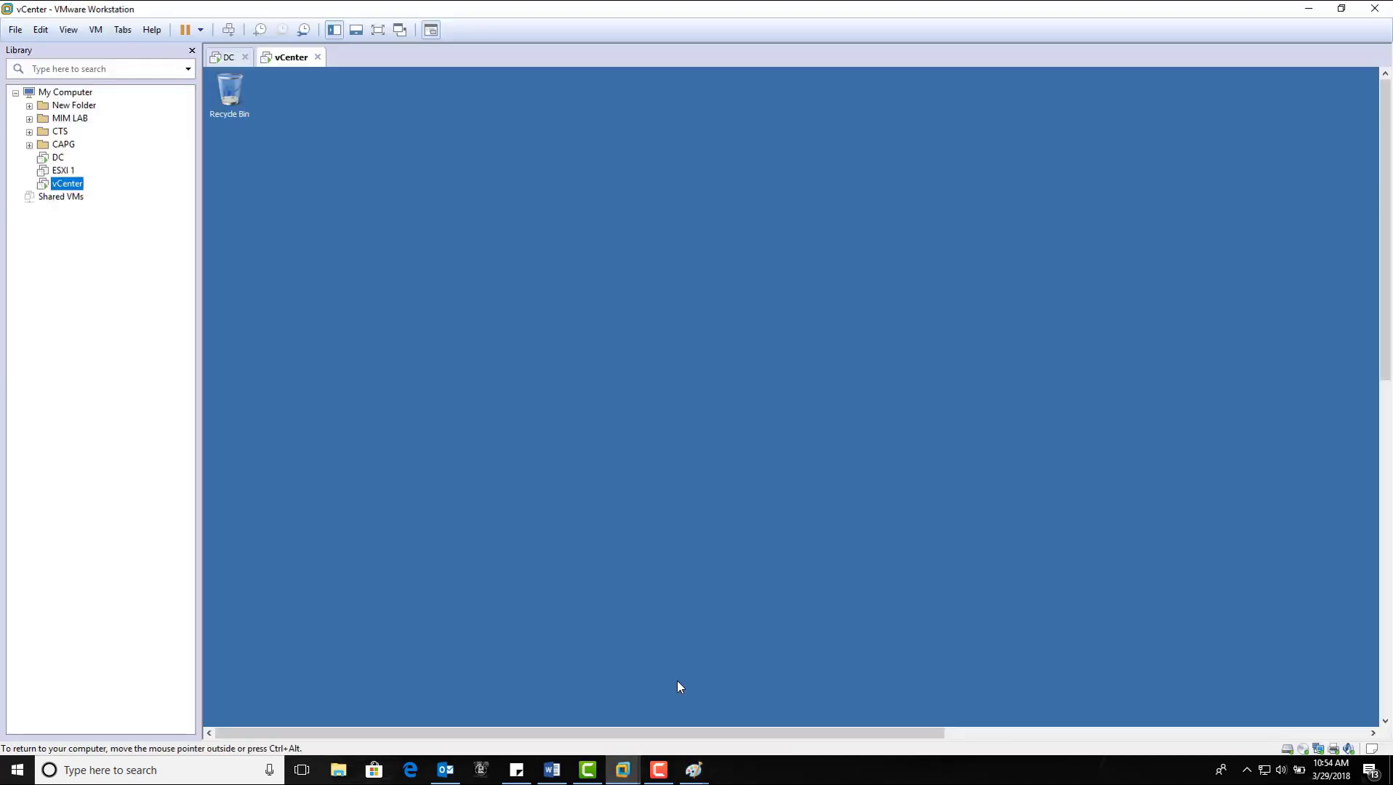
click(58, 159)
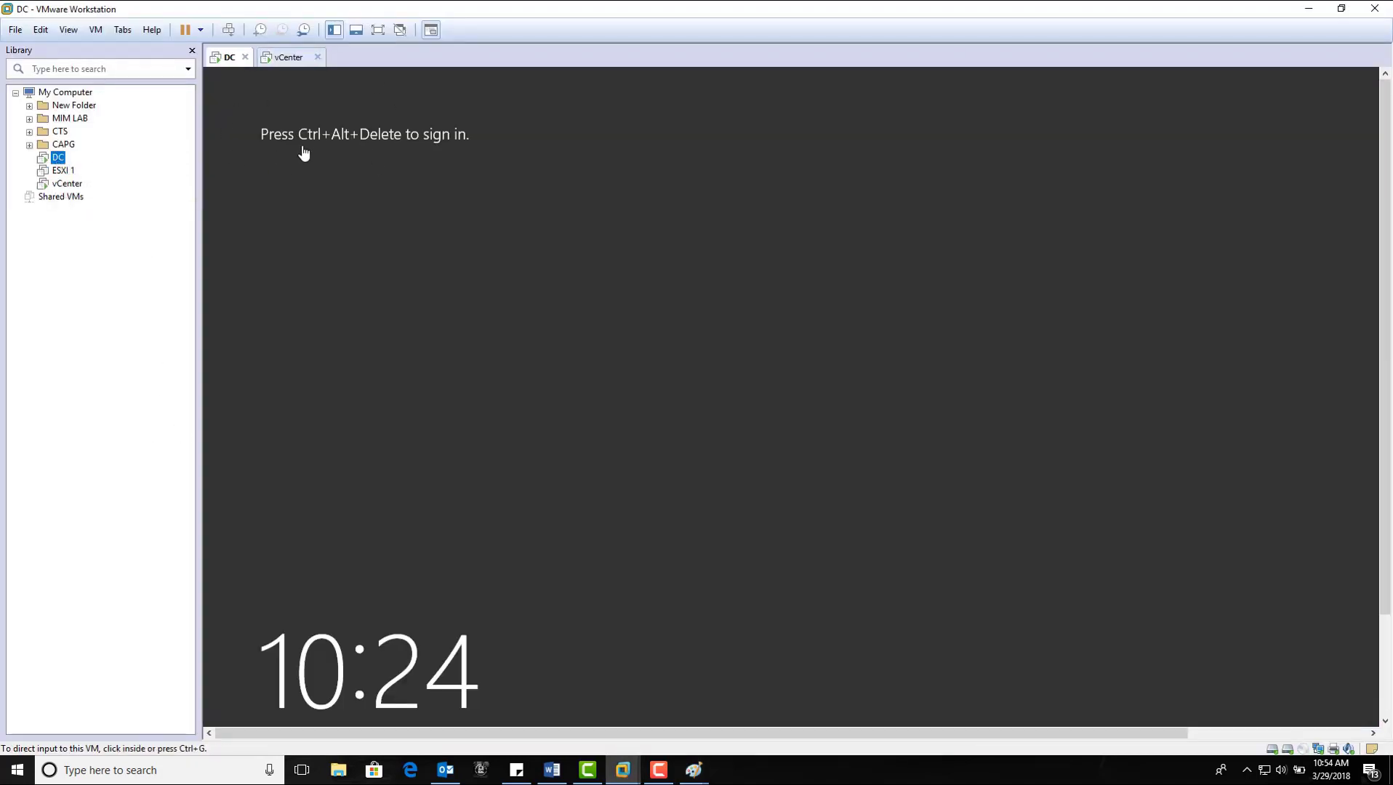
click(82, 186)
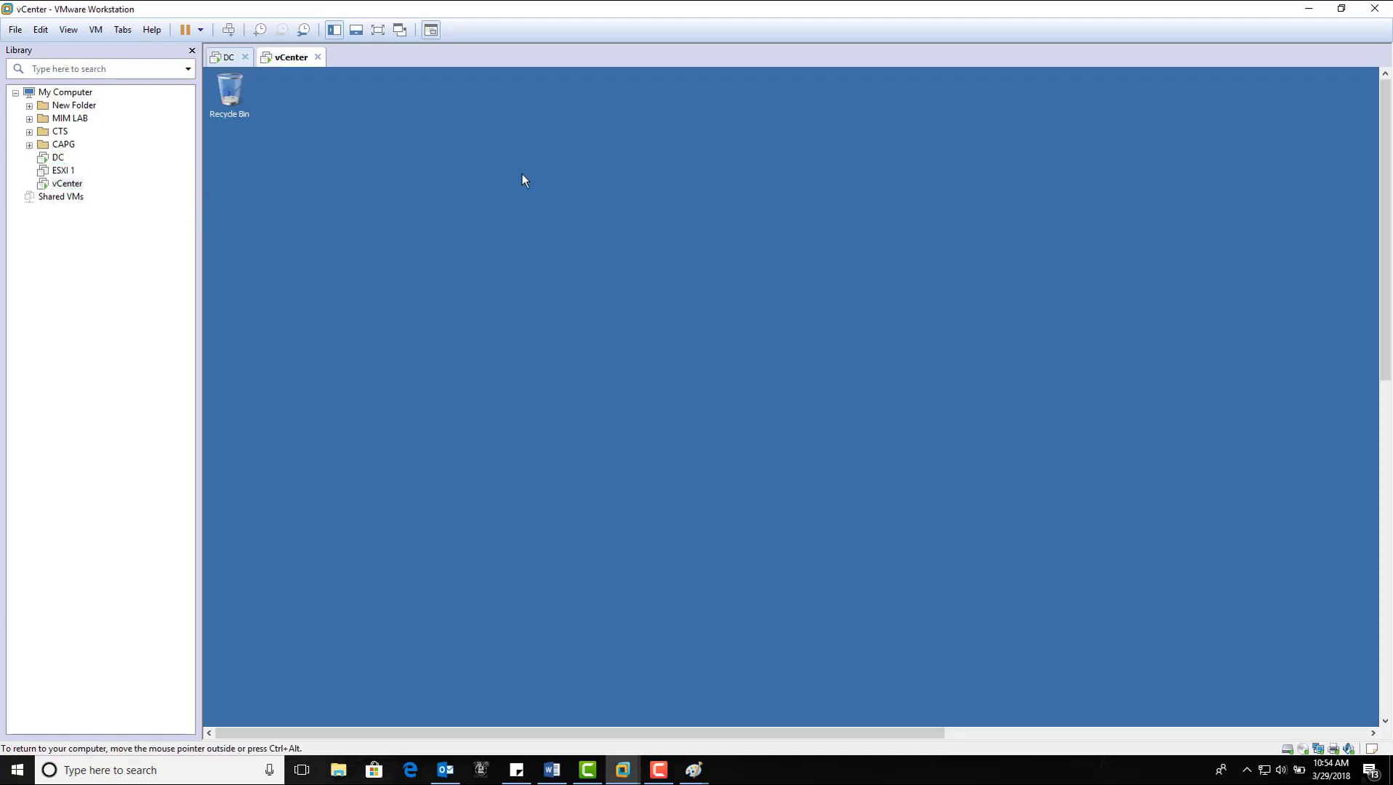
right_click(297, 60)
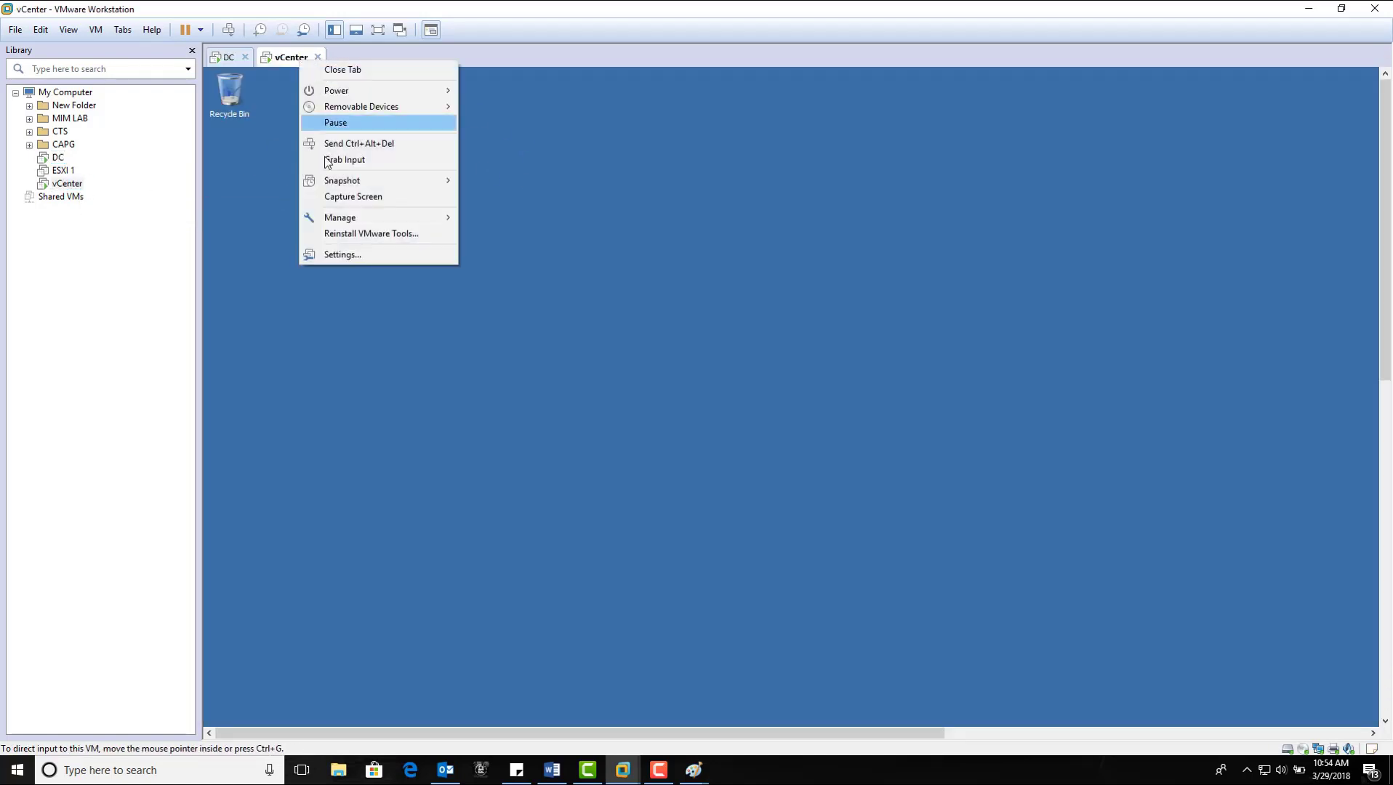
click(336, 255)
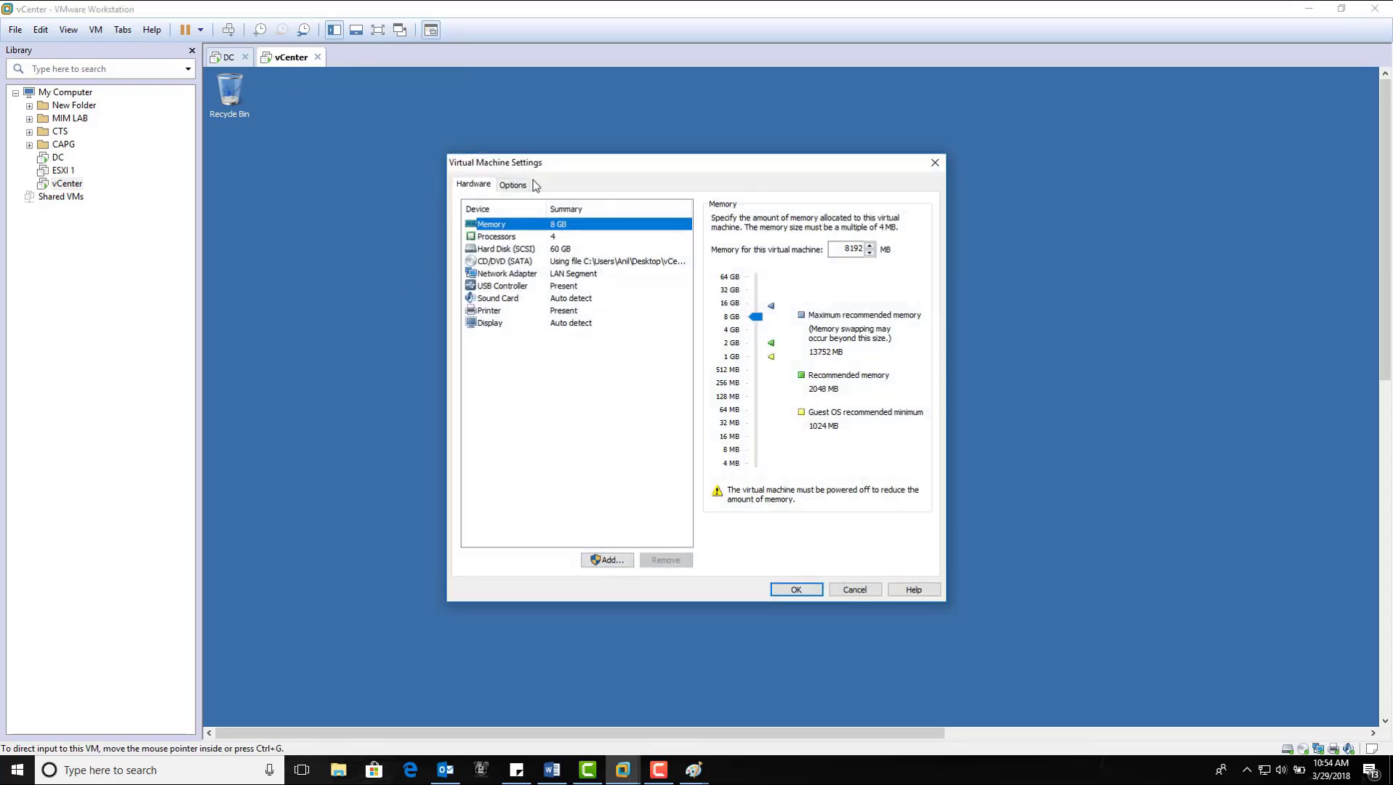
drag(542, 168, 578, 148)
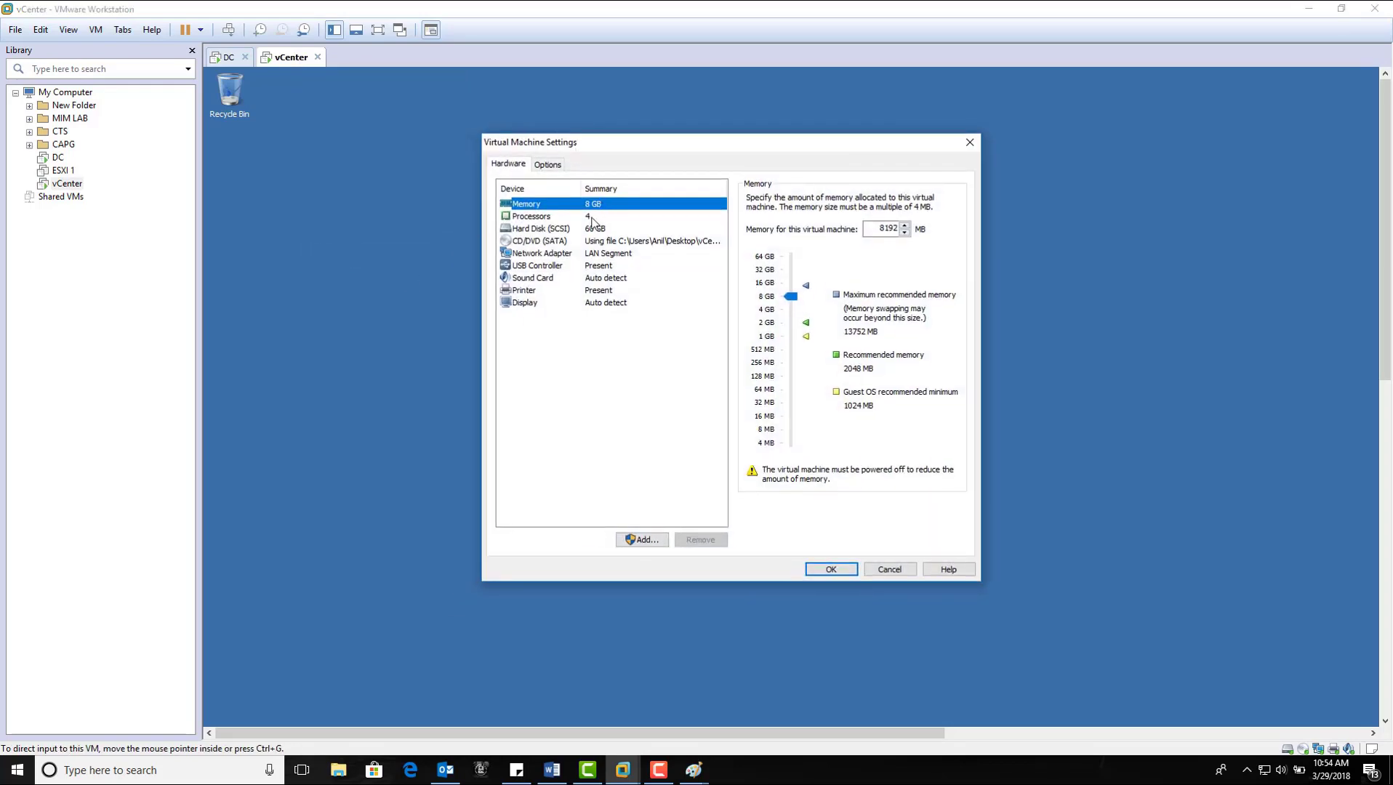
click(593, 216)
click(596, 229)
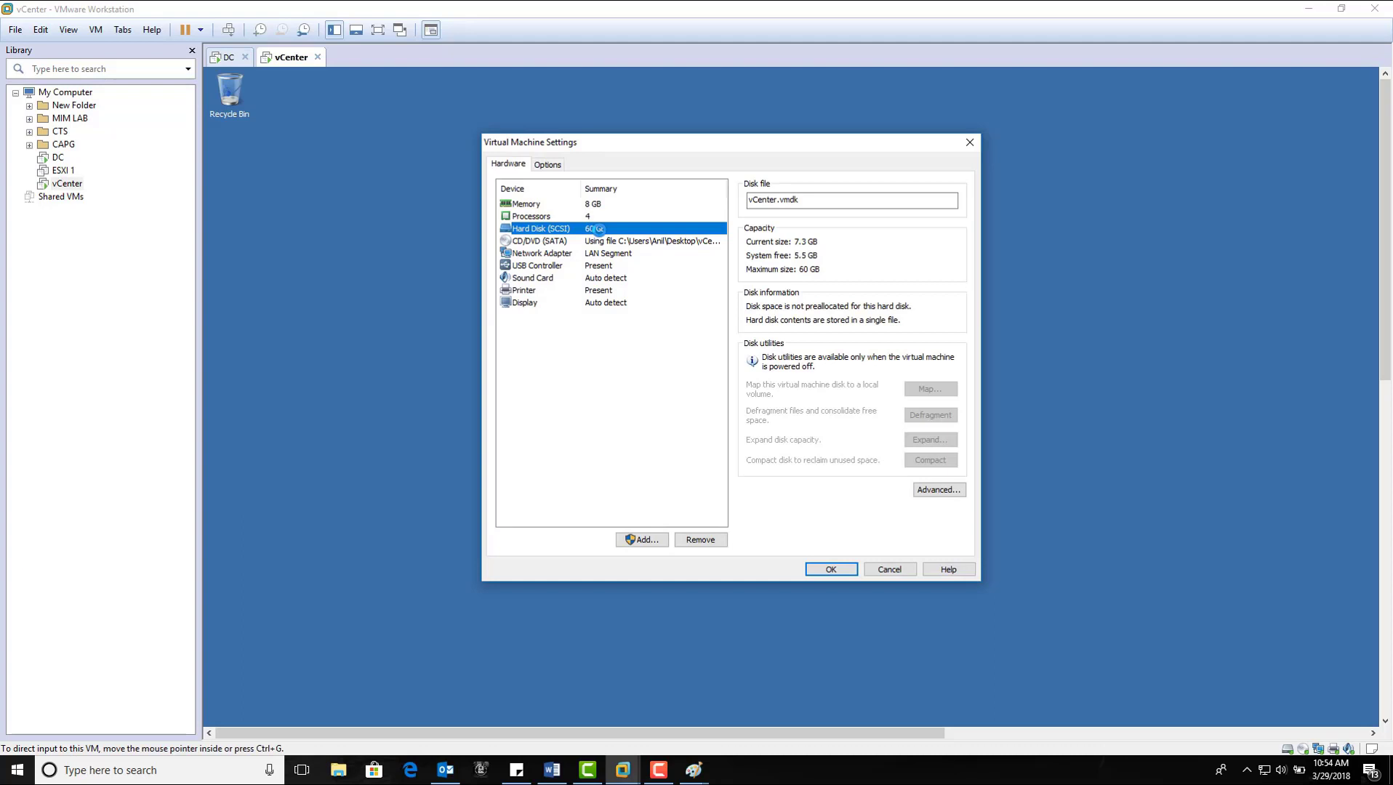
click(886, 569)
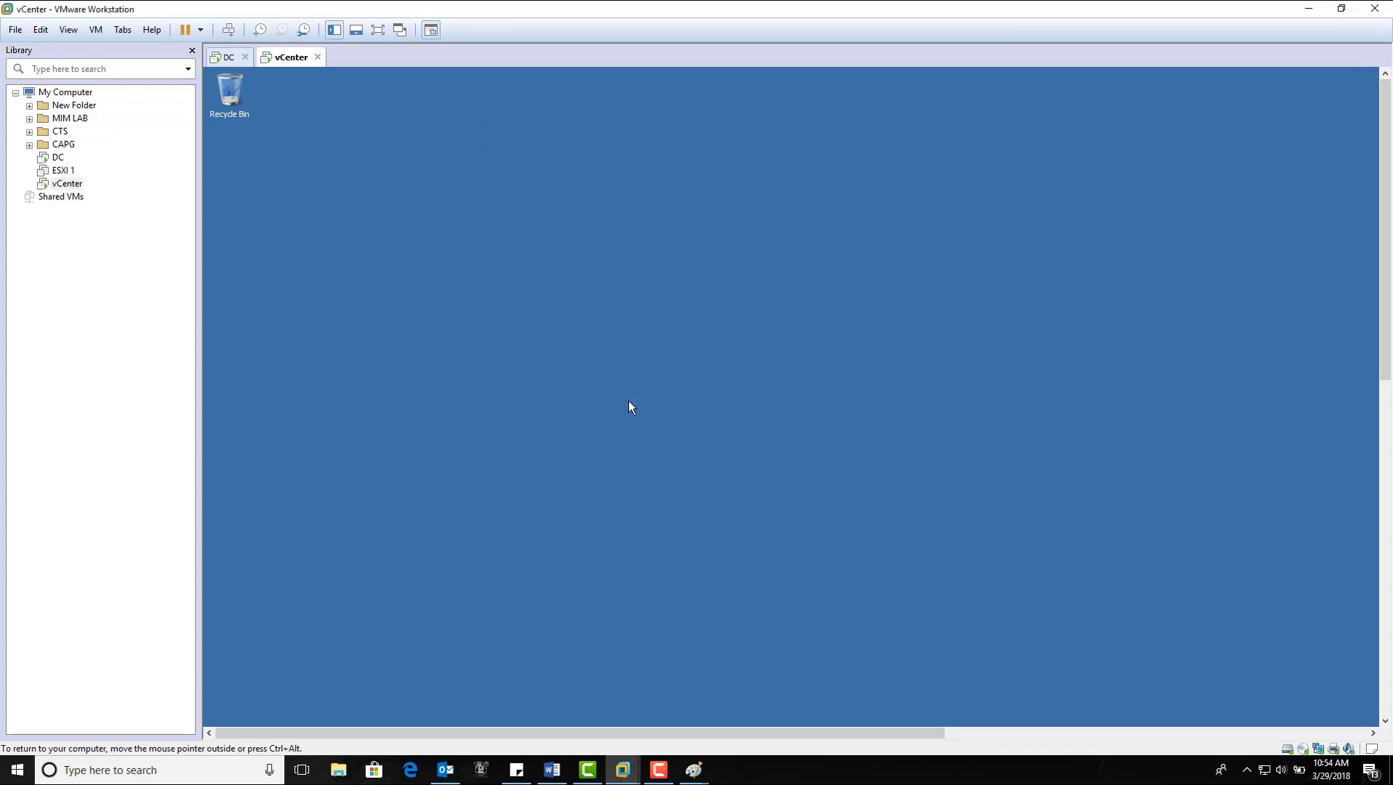
Step: Show the vCenter VM full screen and review its Computer system properties
click(377, 30)
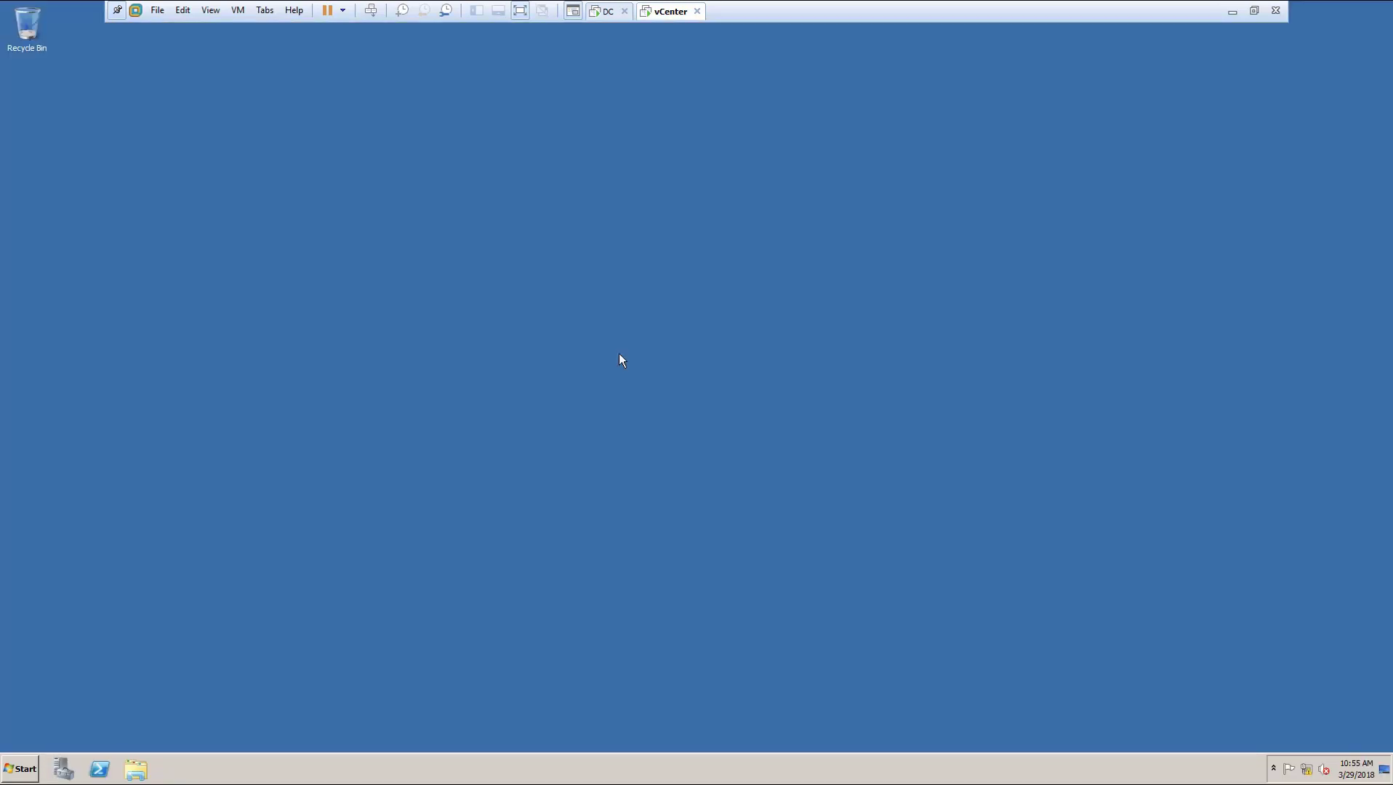
click(21, 769)
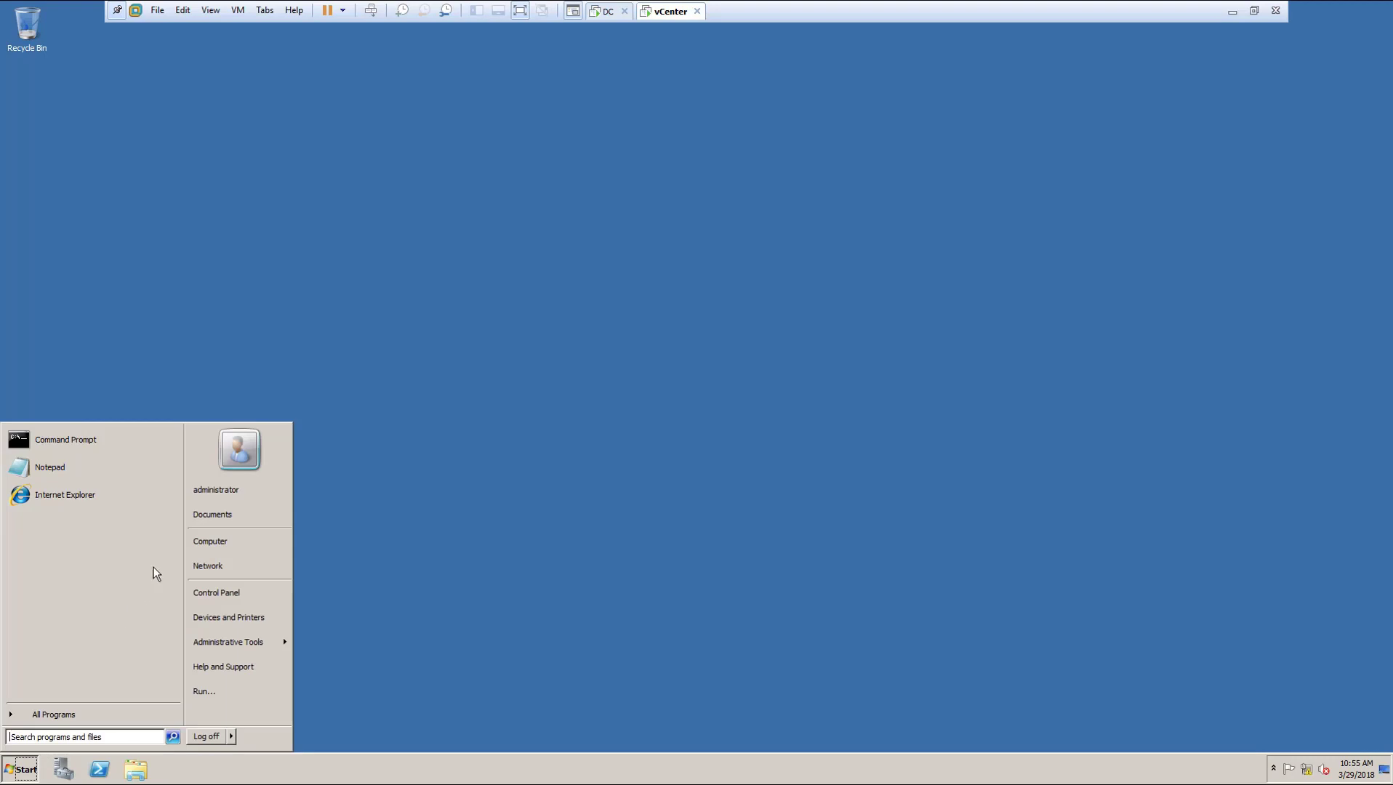
right_click(205, 547)
key(Escape)
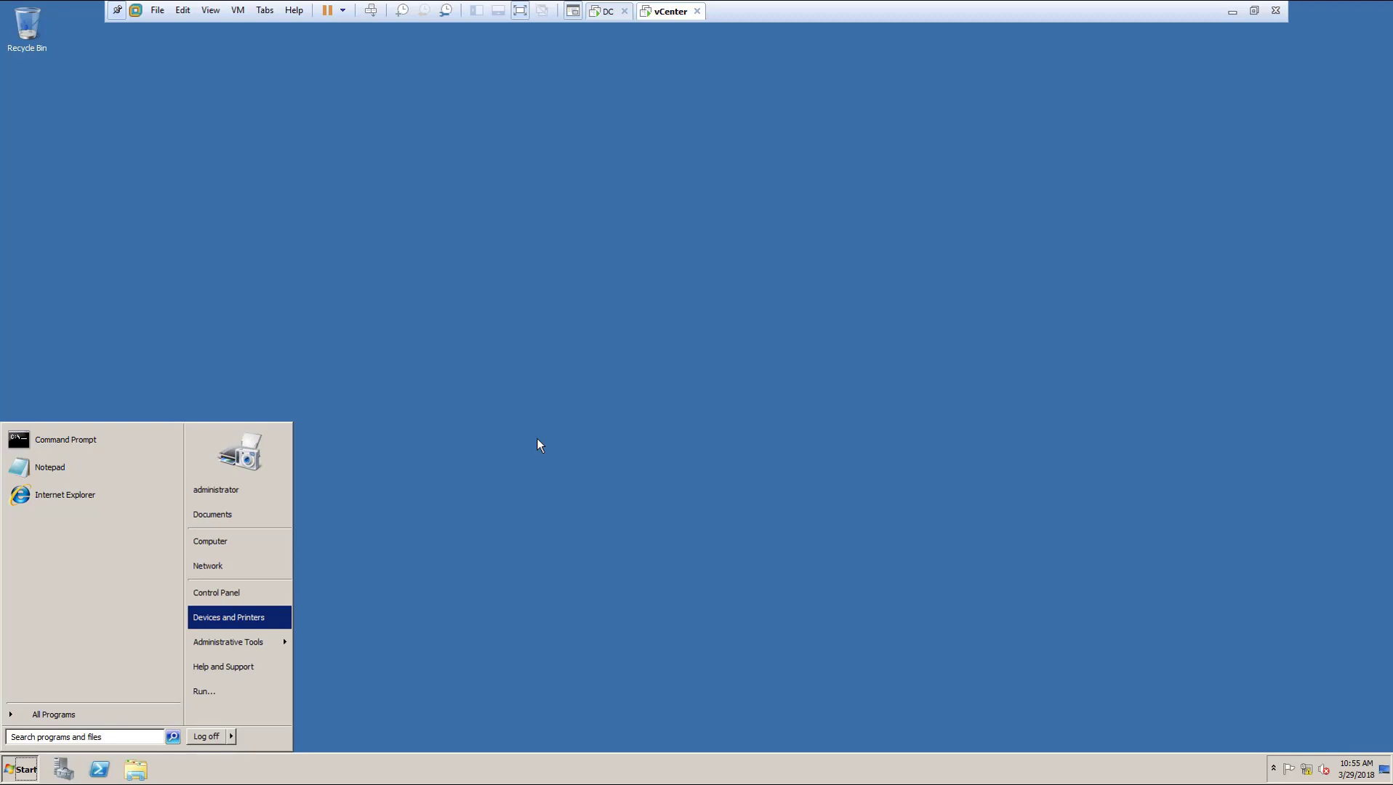
key(Escape)
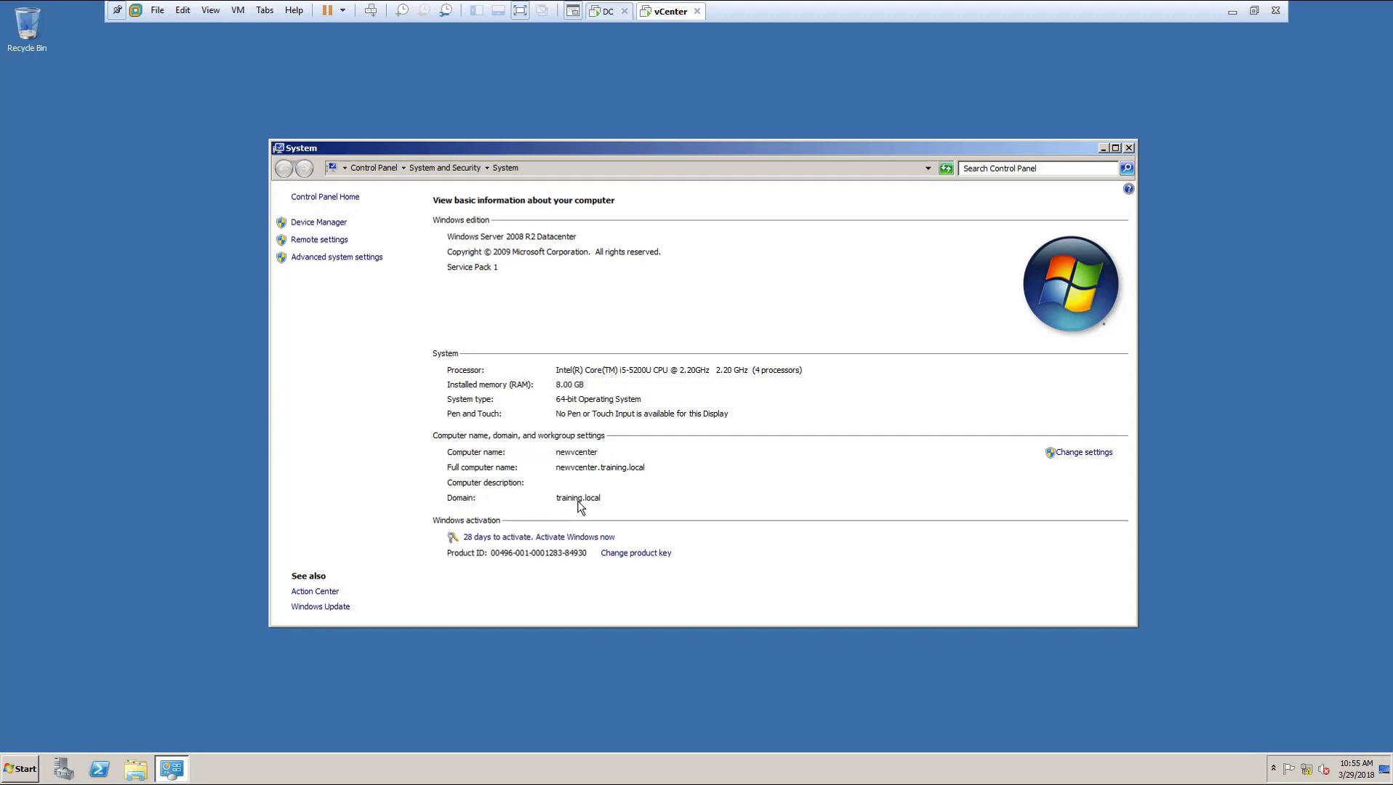
click(1129, 148)
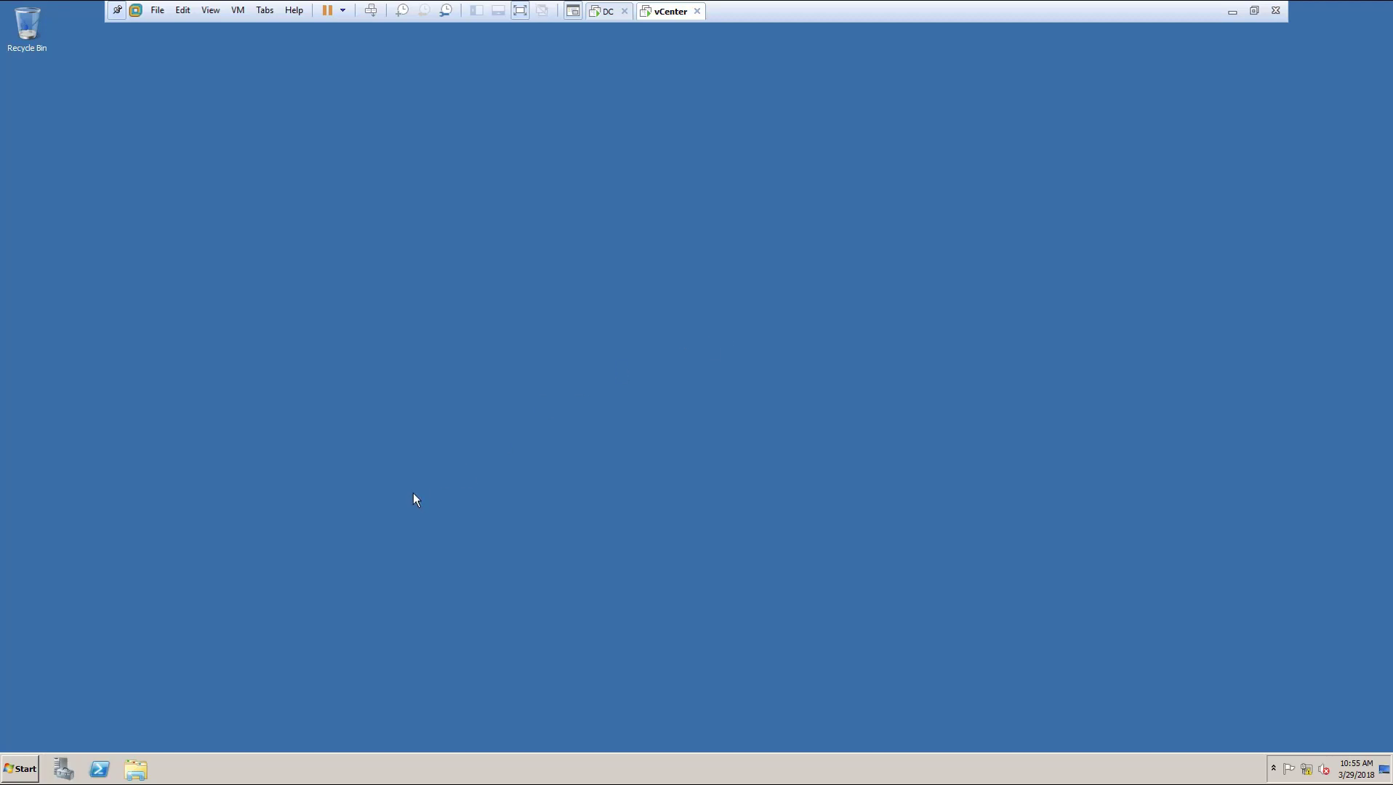
Step: Open the VMware VIM DVD drive from Computer and run its autorun installer
click(22, 769)
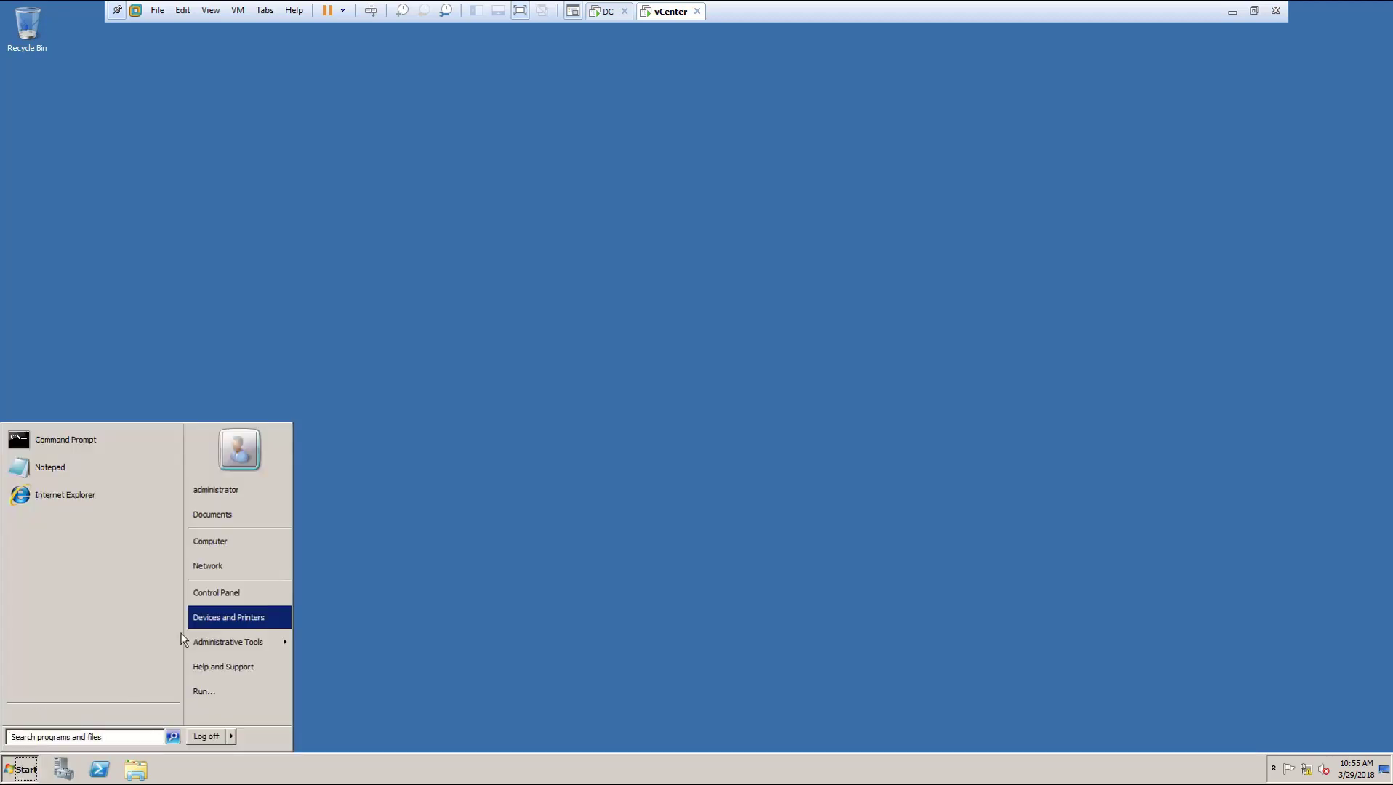
click(240, 542)
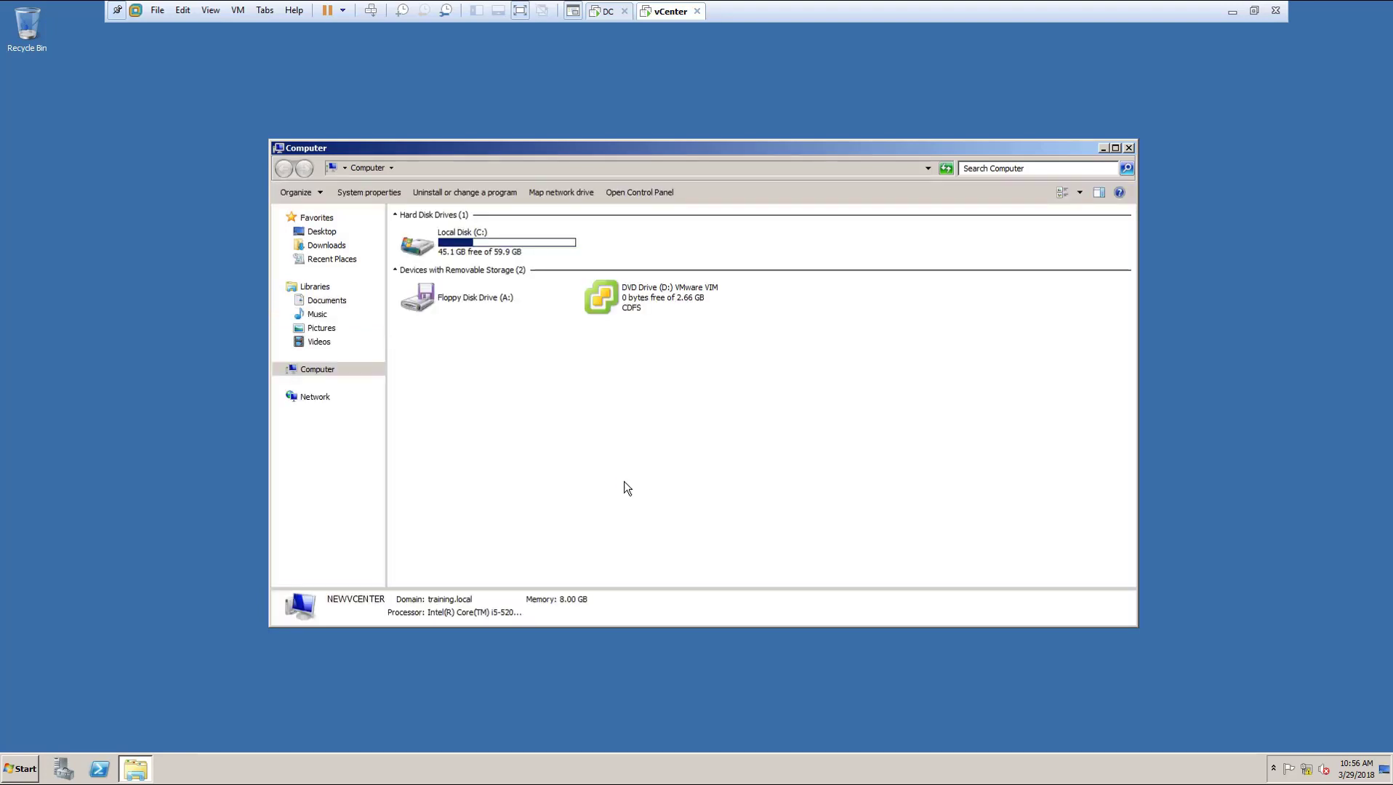
click(680, 300)
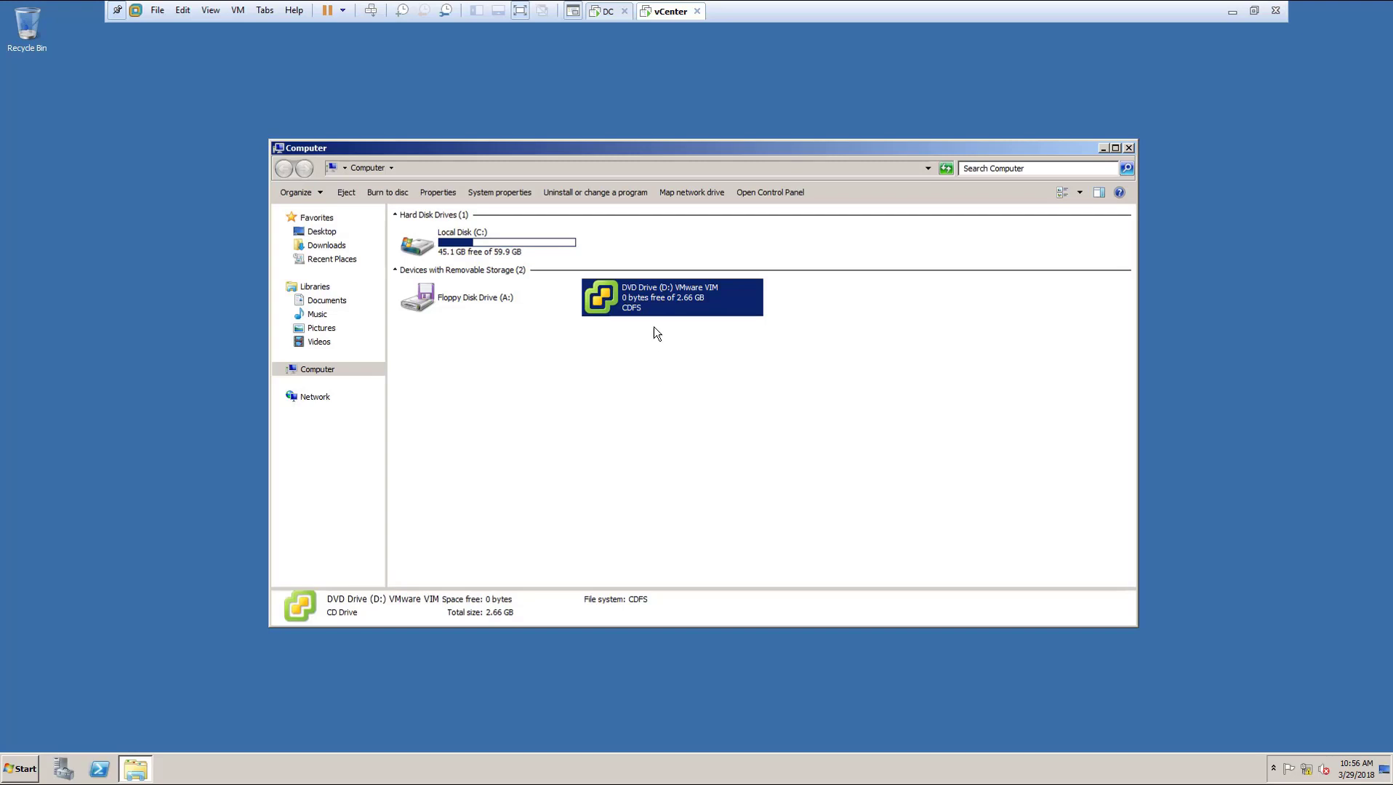
double_click(648, 291)
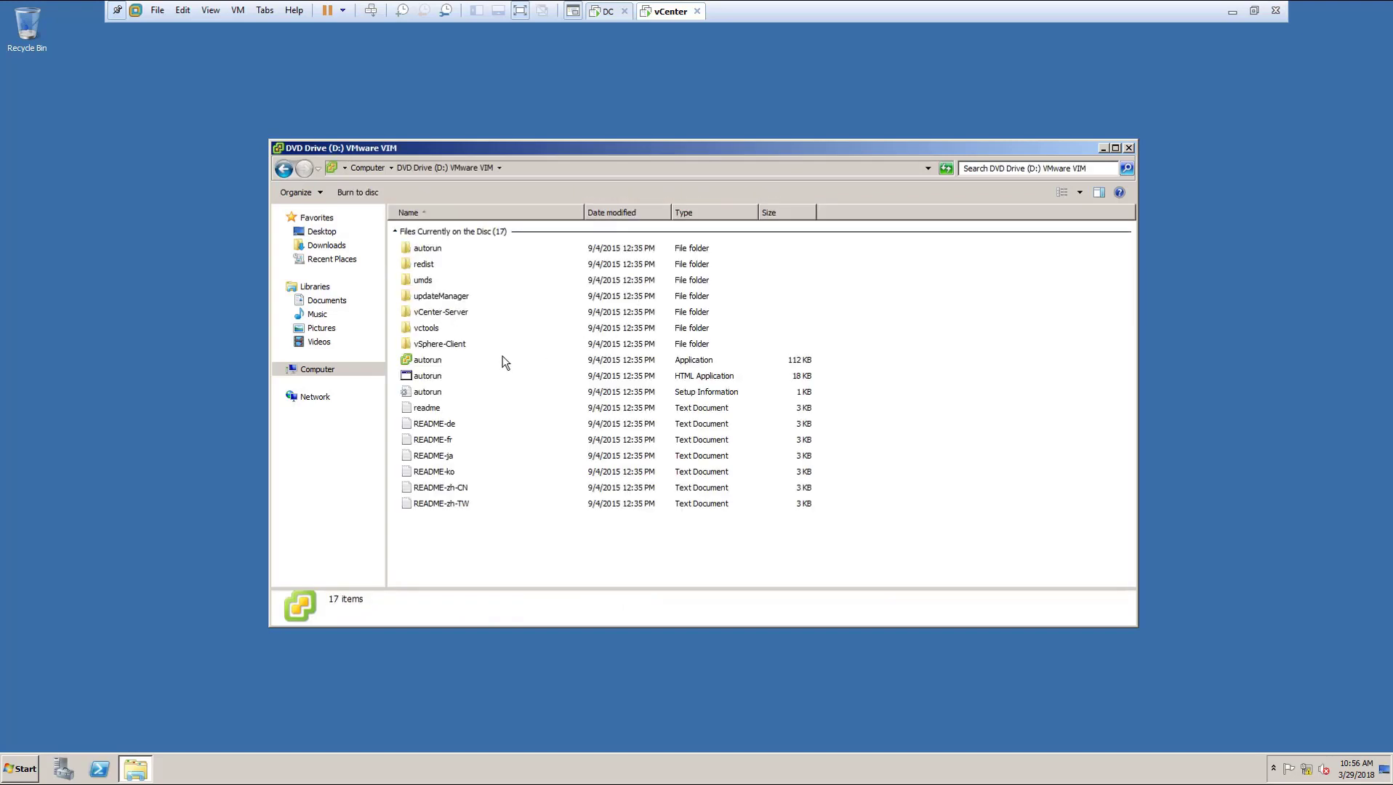
click(442, 360)
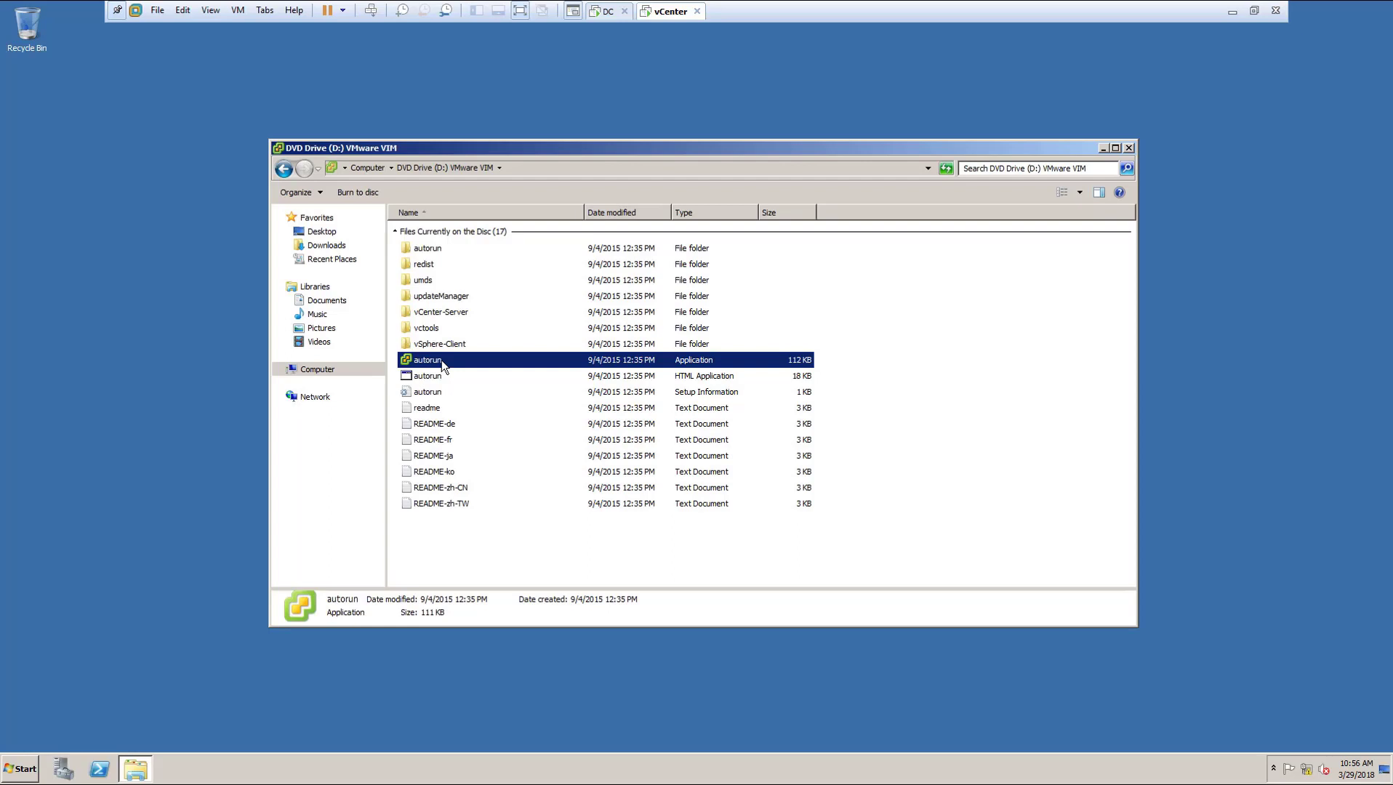
double_click(442, 360)
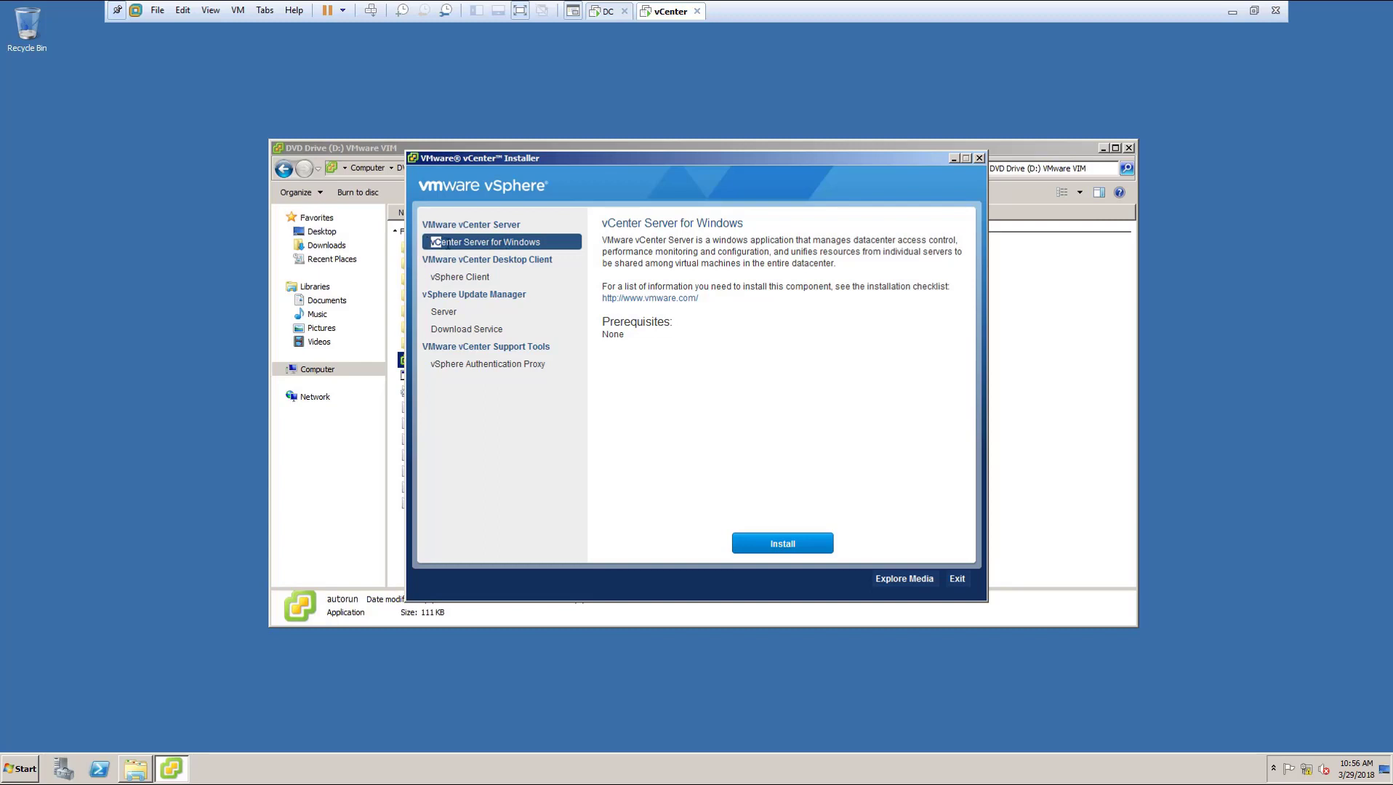
Step: Select the vCenter Server for Windows component, then bring up the Windows Run box
drag(448, 244, 556, 246)
click(623, 375)
key(super+r)
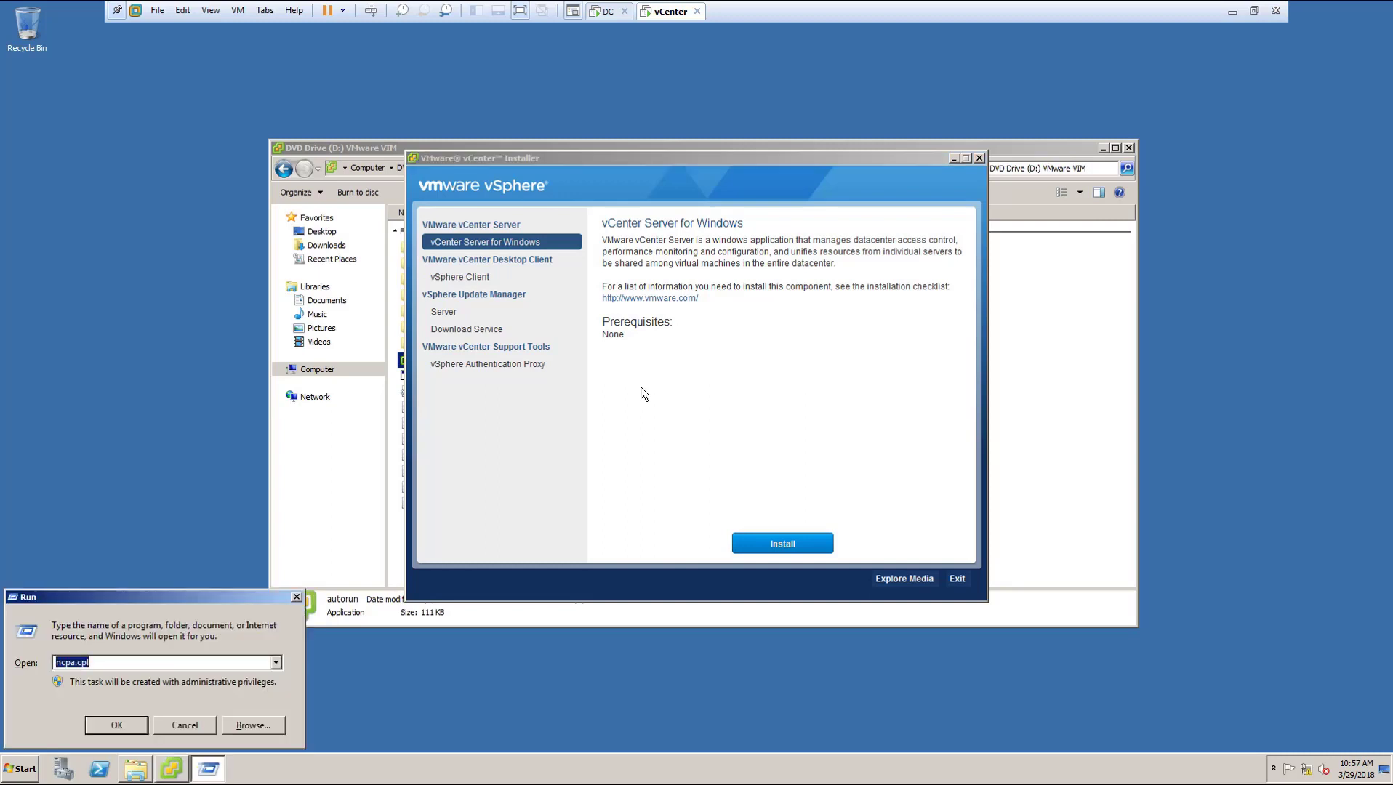
Step: Launch Notepad and type the notes 'SSO web server', 'inventory' and 'vcente' on separate lines
text(notepad)
key(Return)
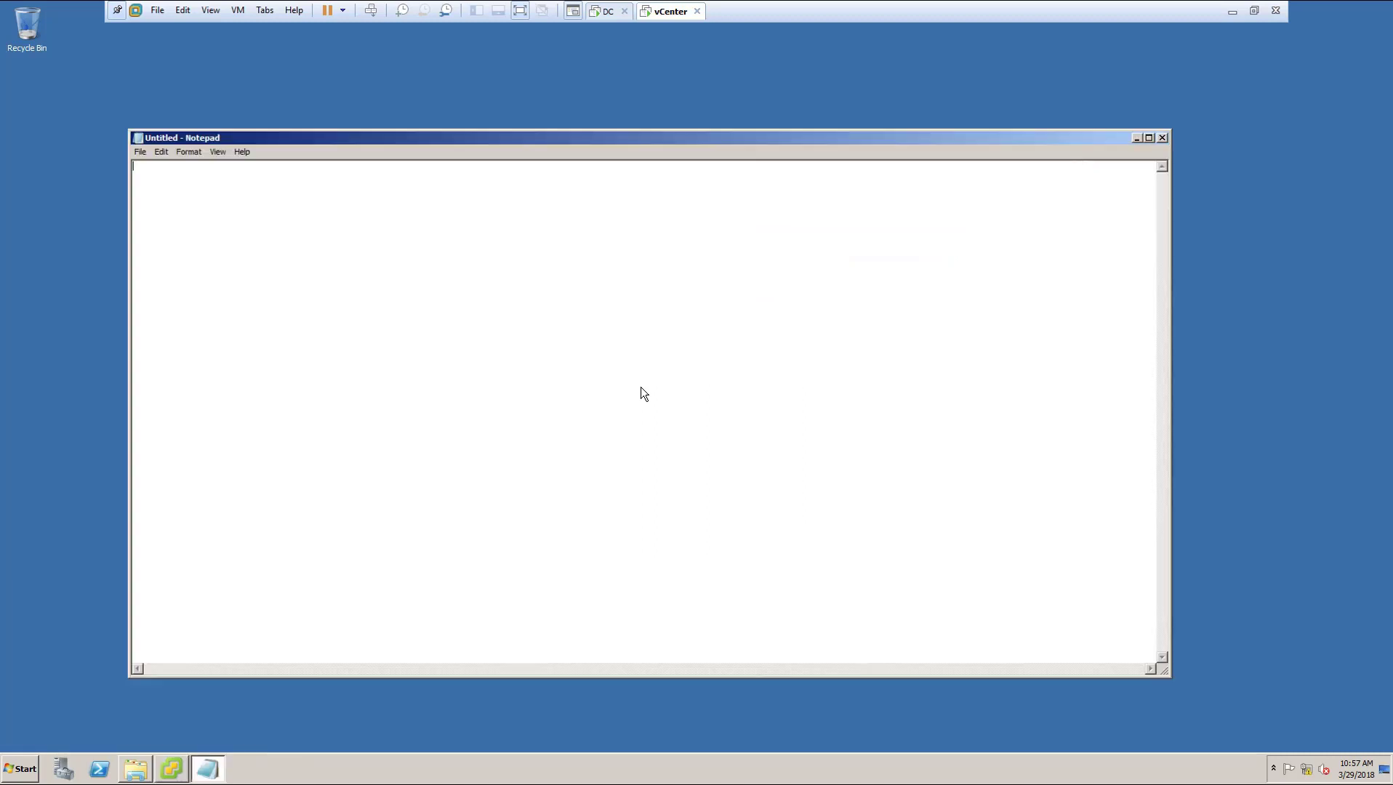
drag(741, 136, 1027, 164)
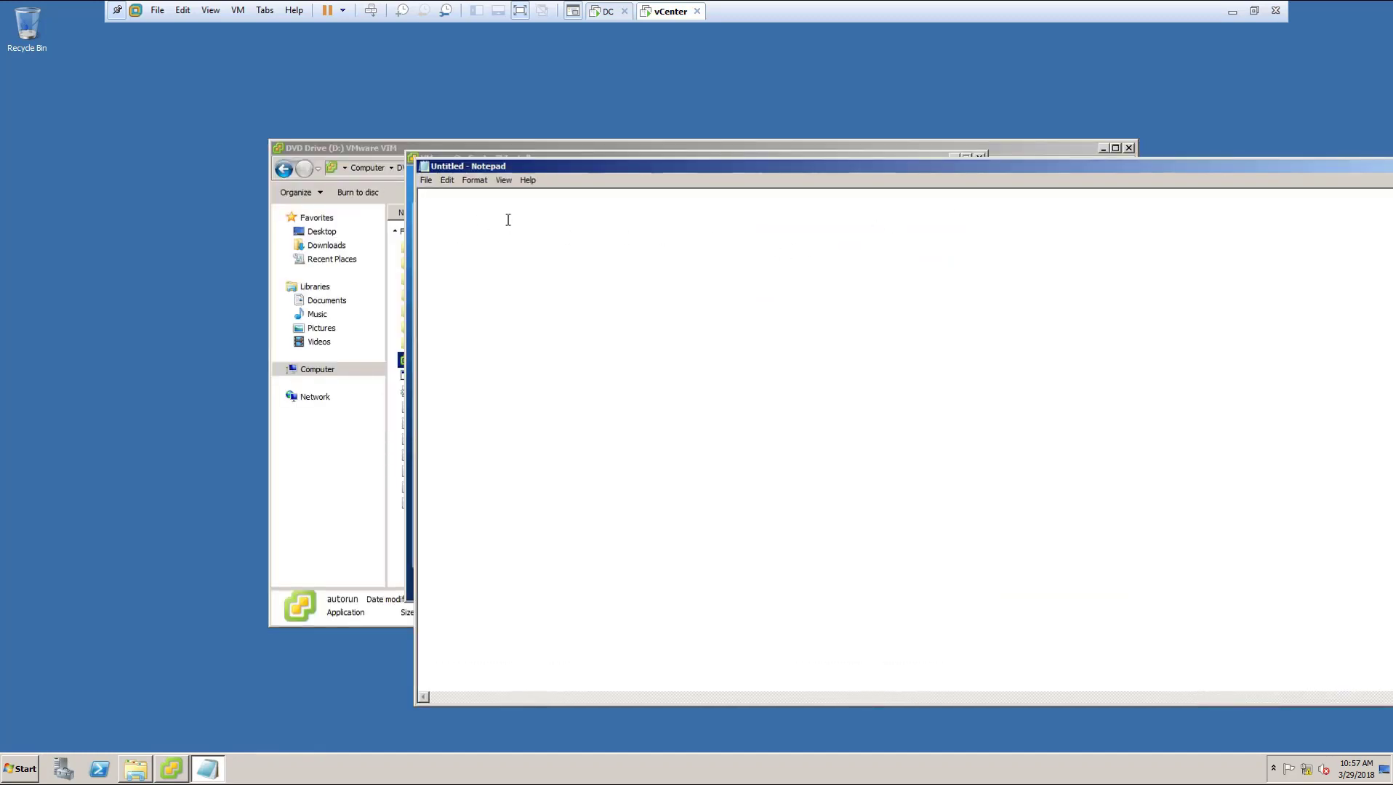
text(SSO )
text(web server)
key(Return)
text(inventory)
key(Return)
text(vcenter)
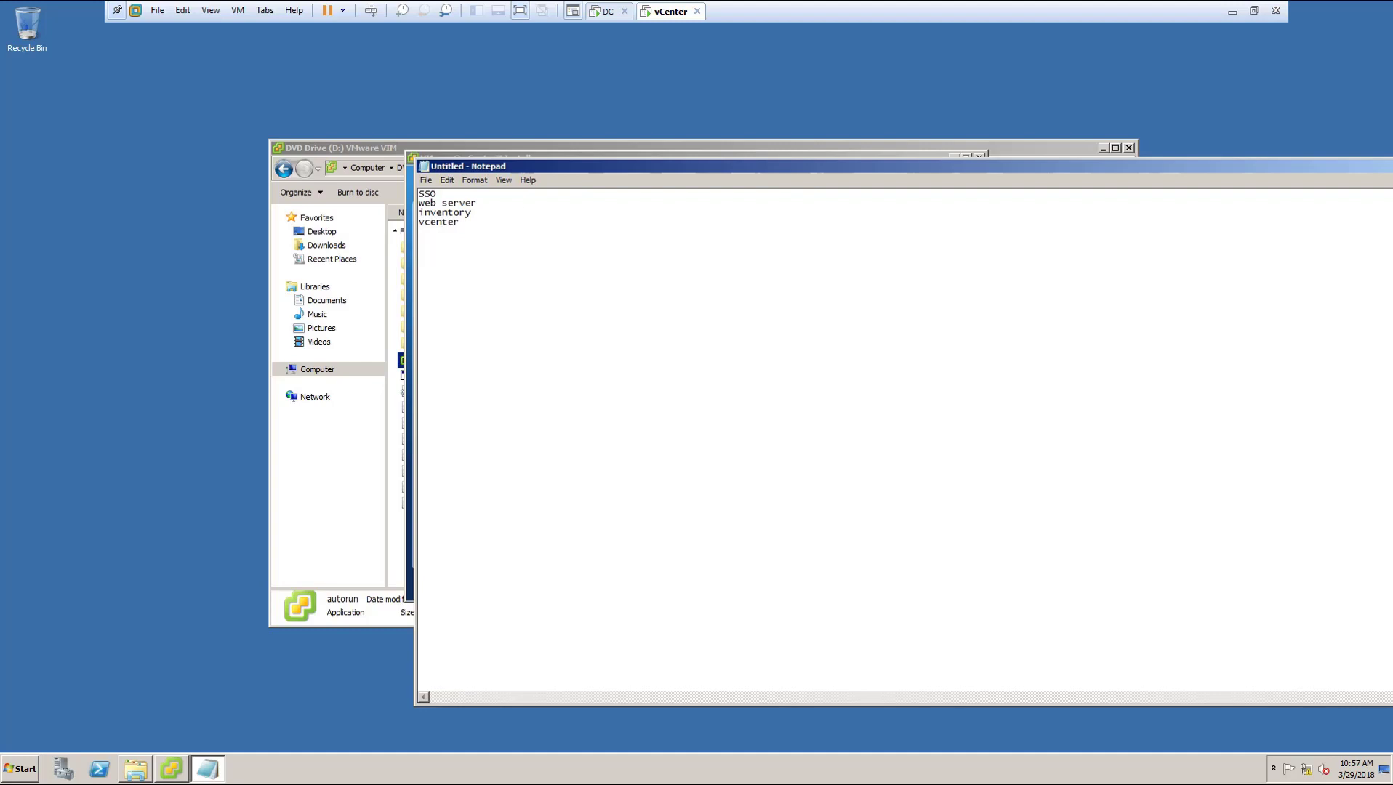
Step: Set the font of all the note lines to size 18
drag(494, 242, 418, 190)
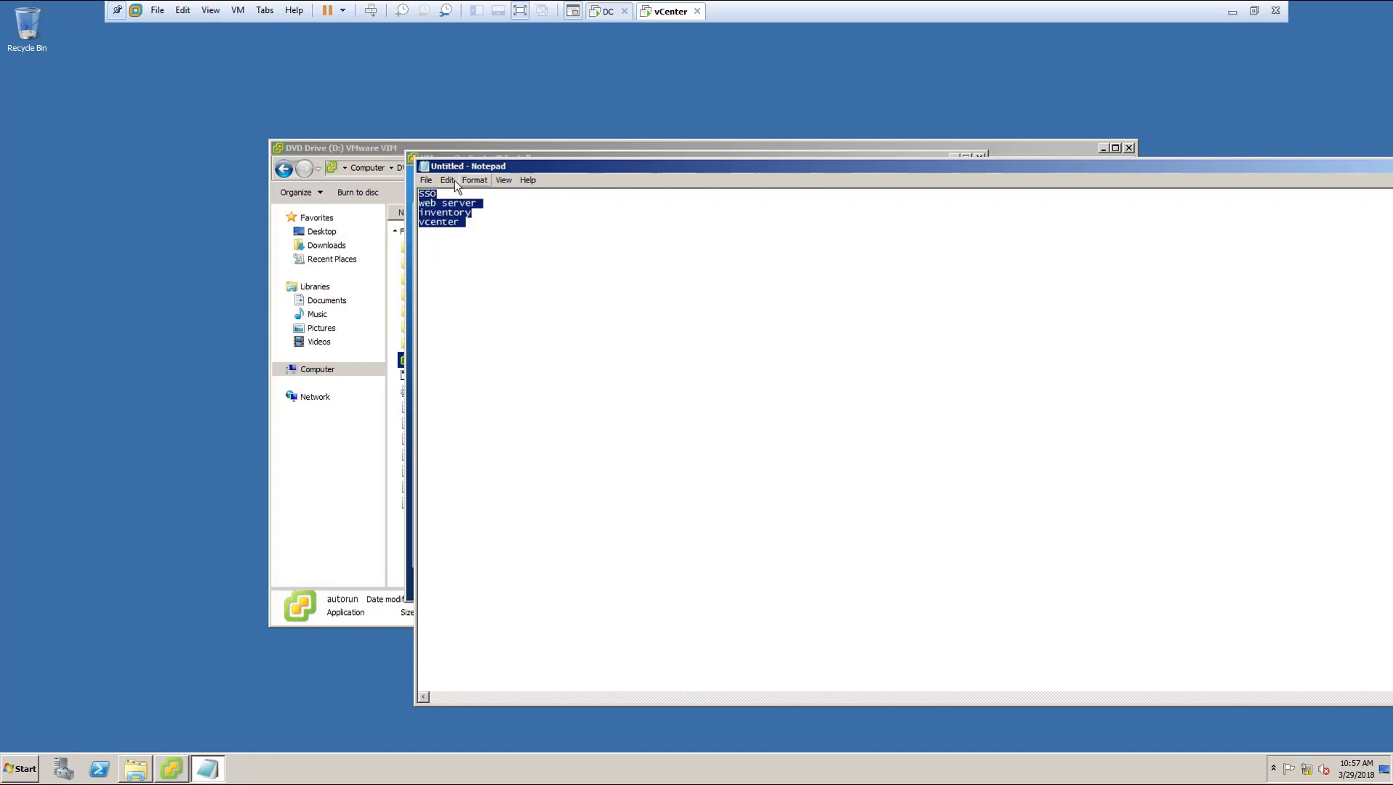
click(451, 181)
mouse_move(474, 180)
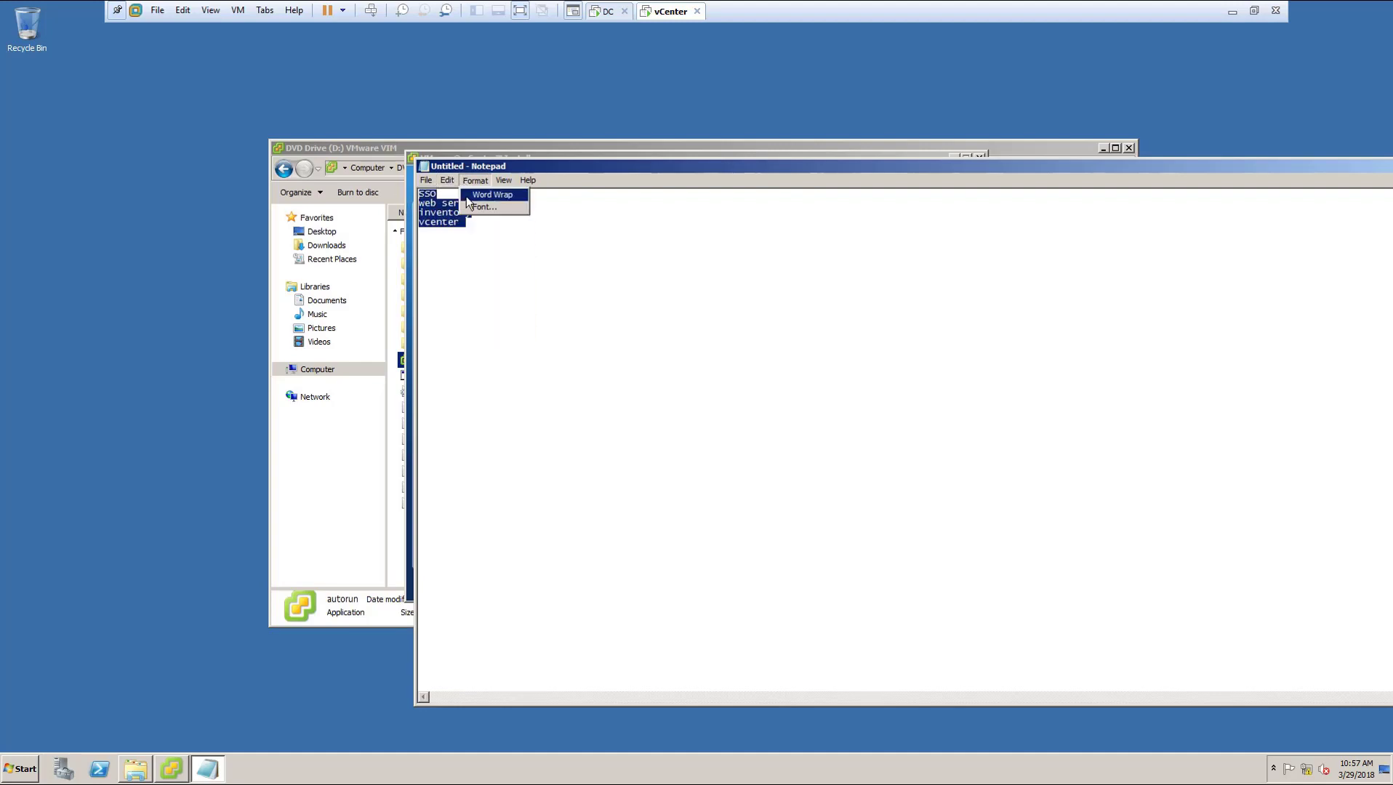
click(469, 208)
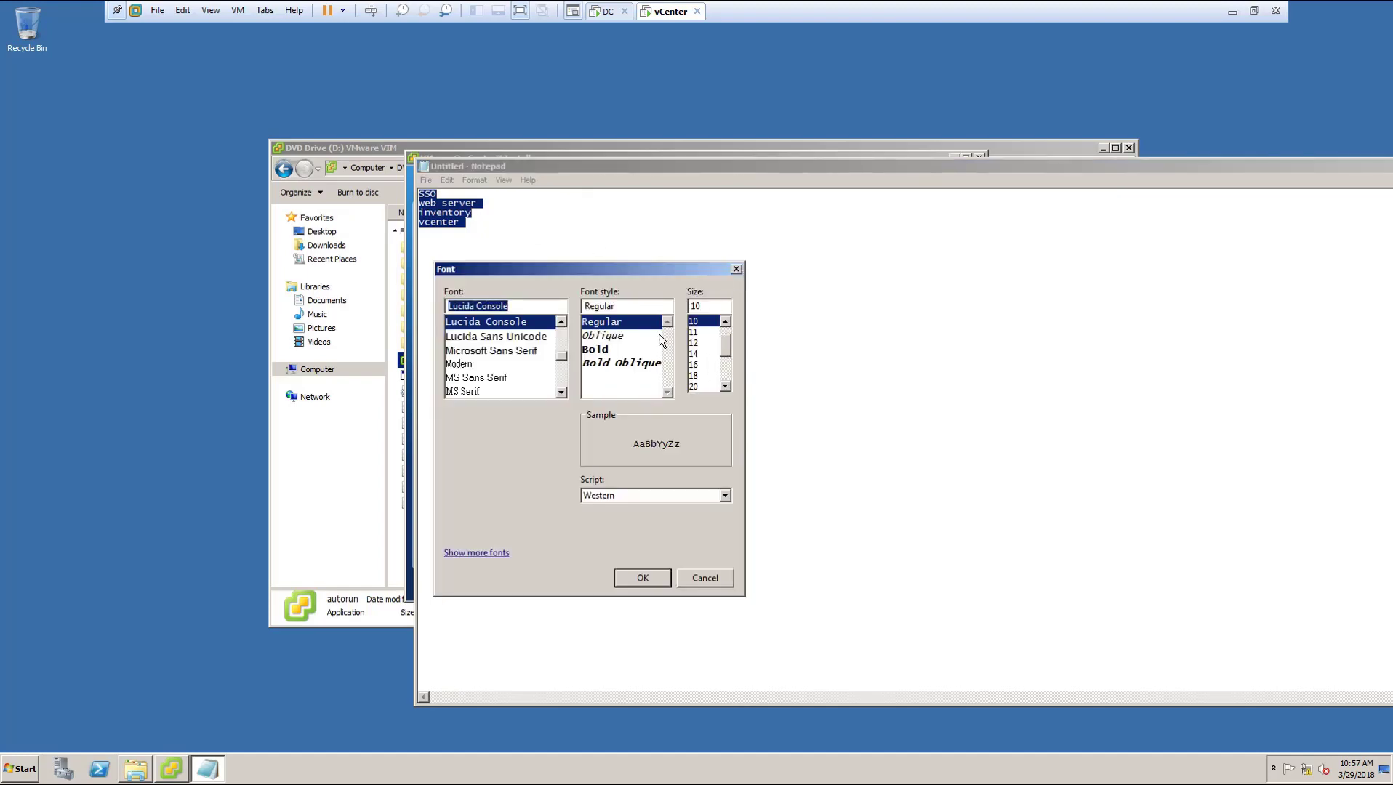
click(695, 375)
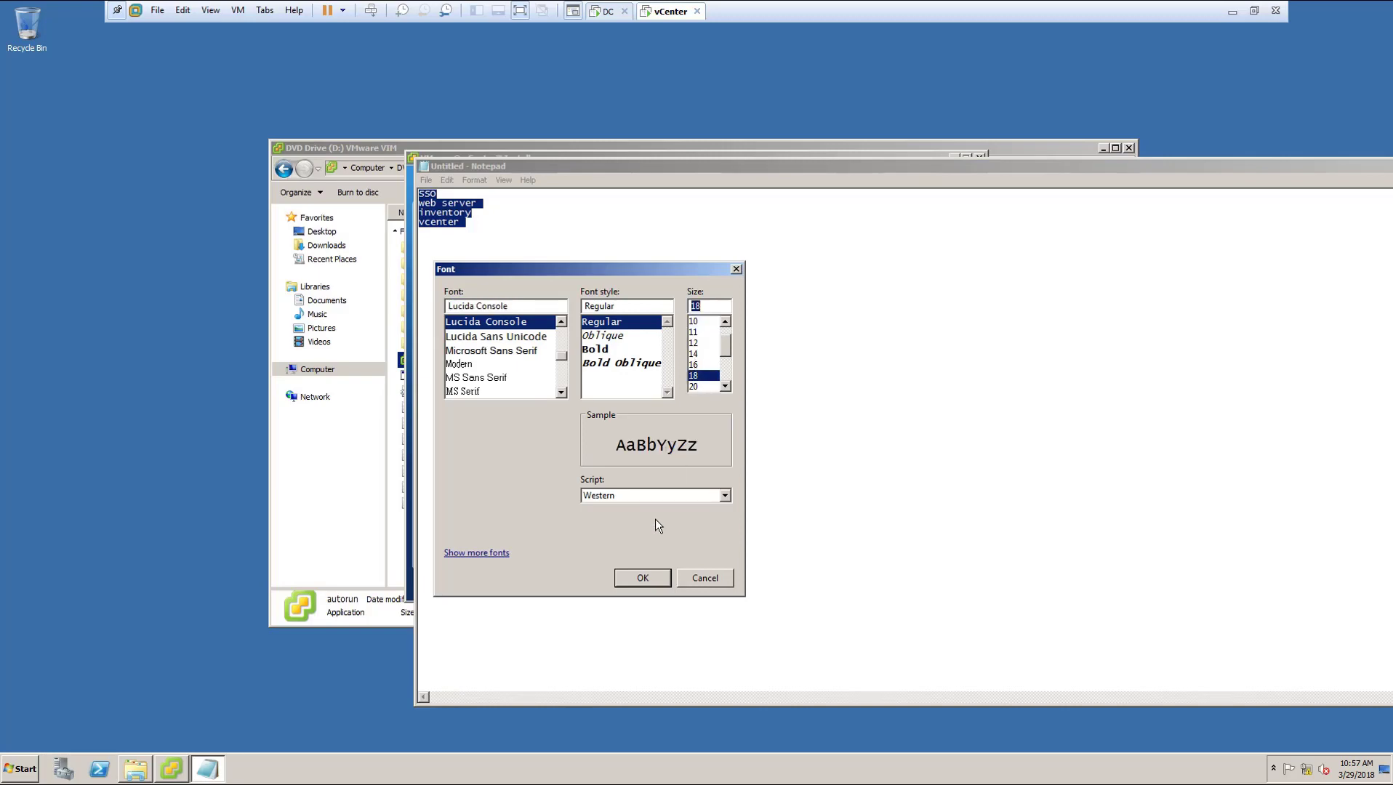
click(650, 579)
click(543, 258)
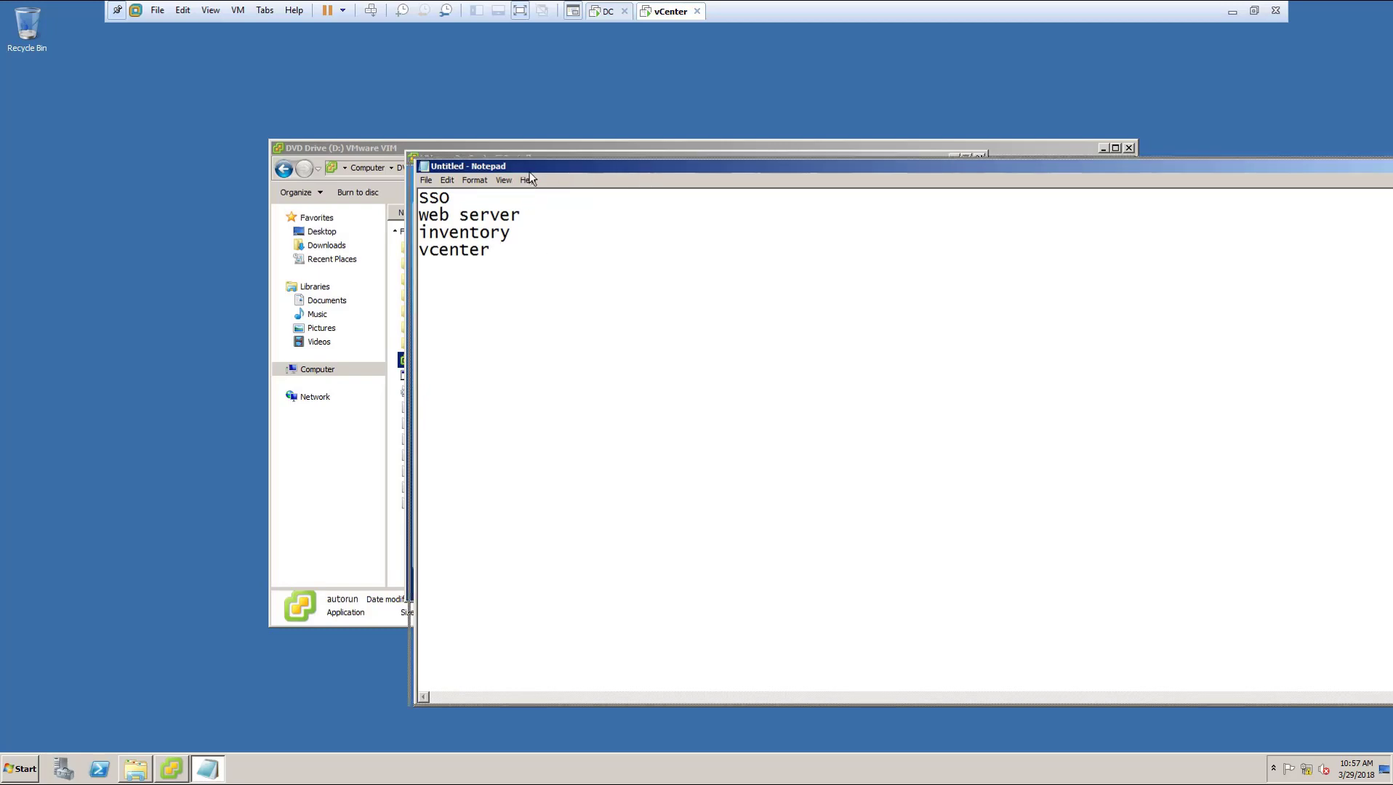
Step: Close Notepad, discarding the notes without saving
drag(617, 176, 622, 178)
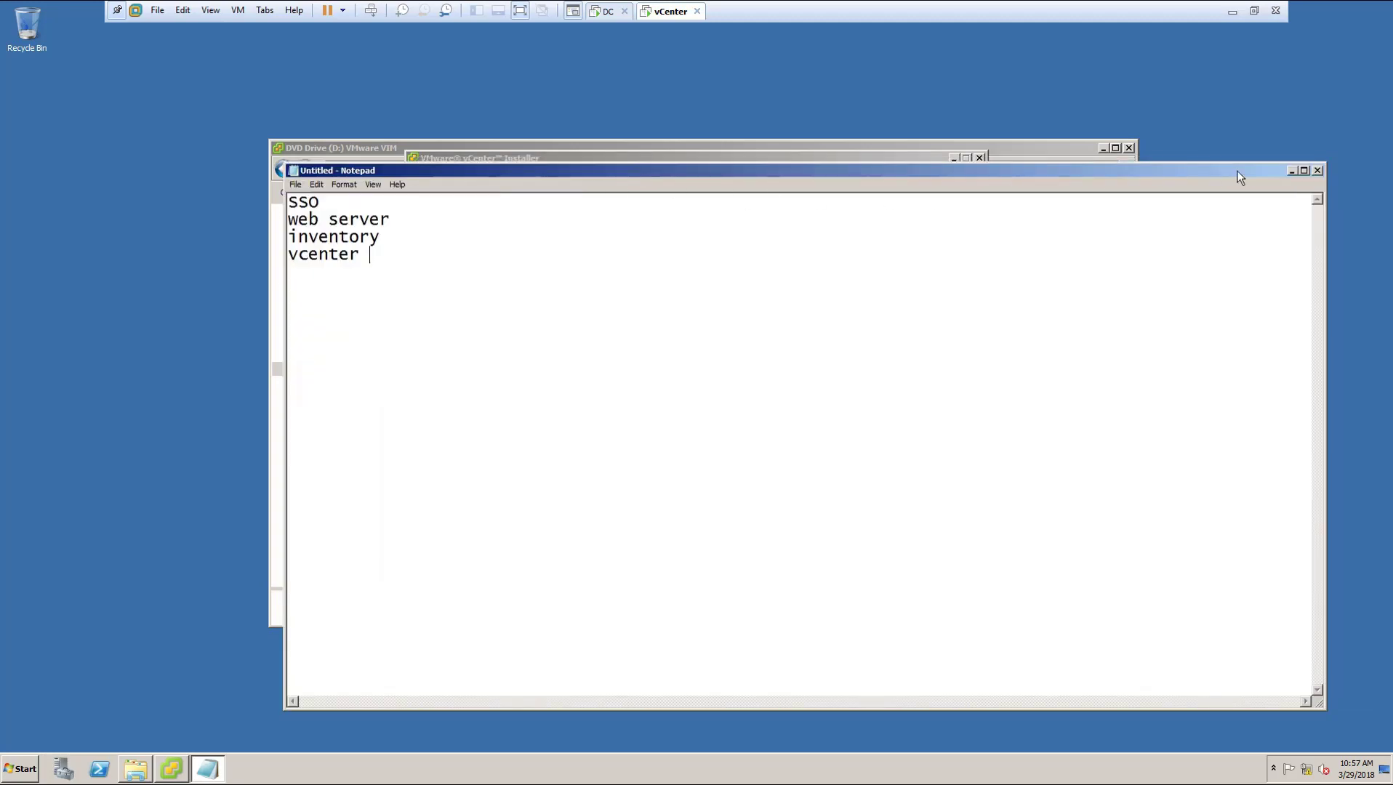
click(1316, 171)
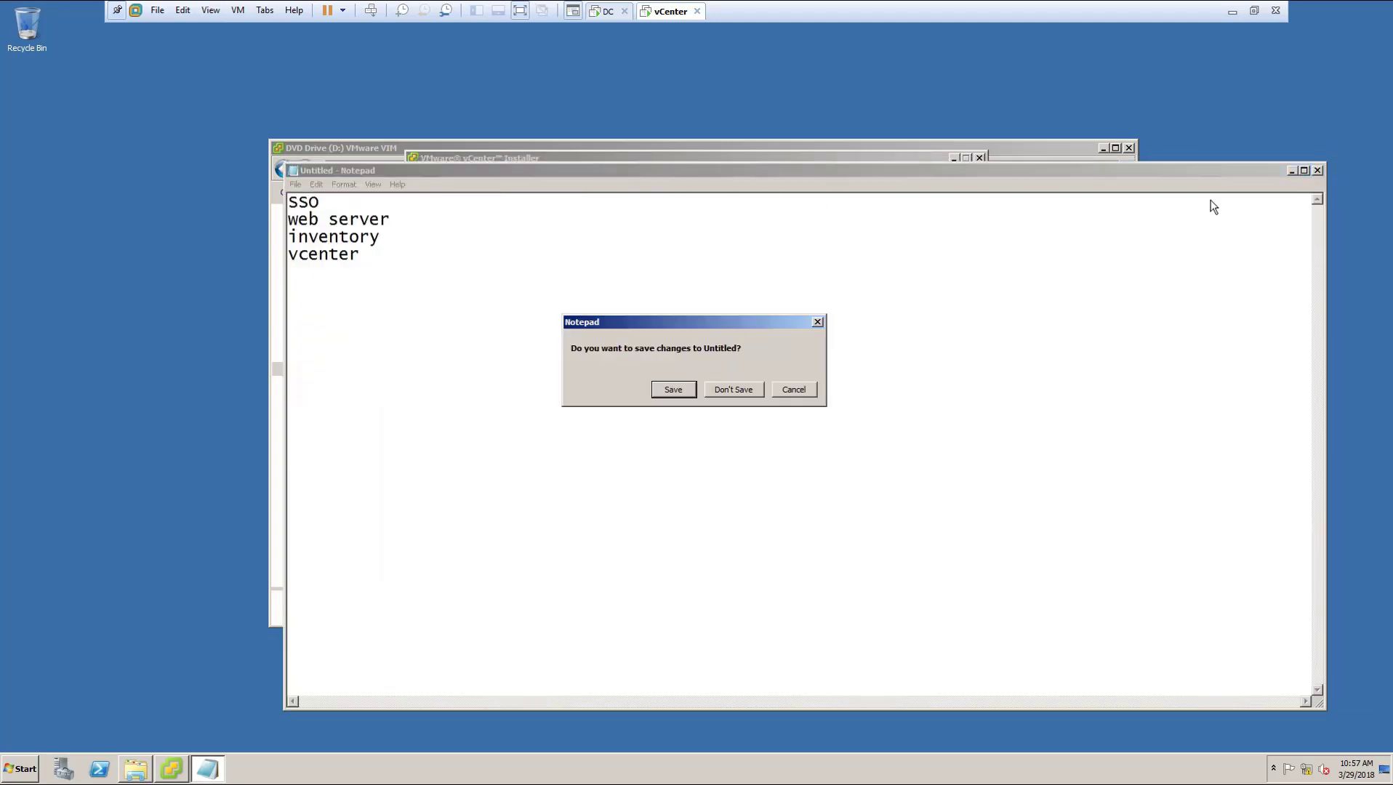
click(714, 389)
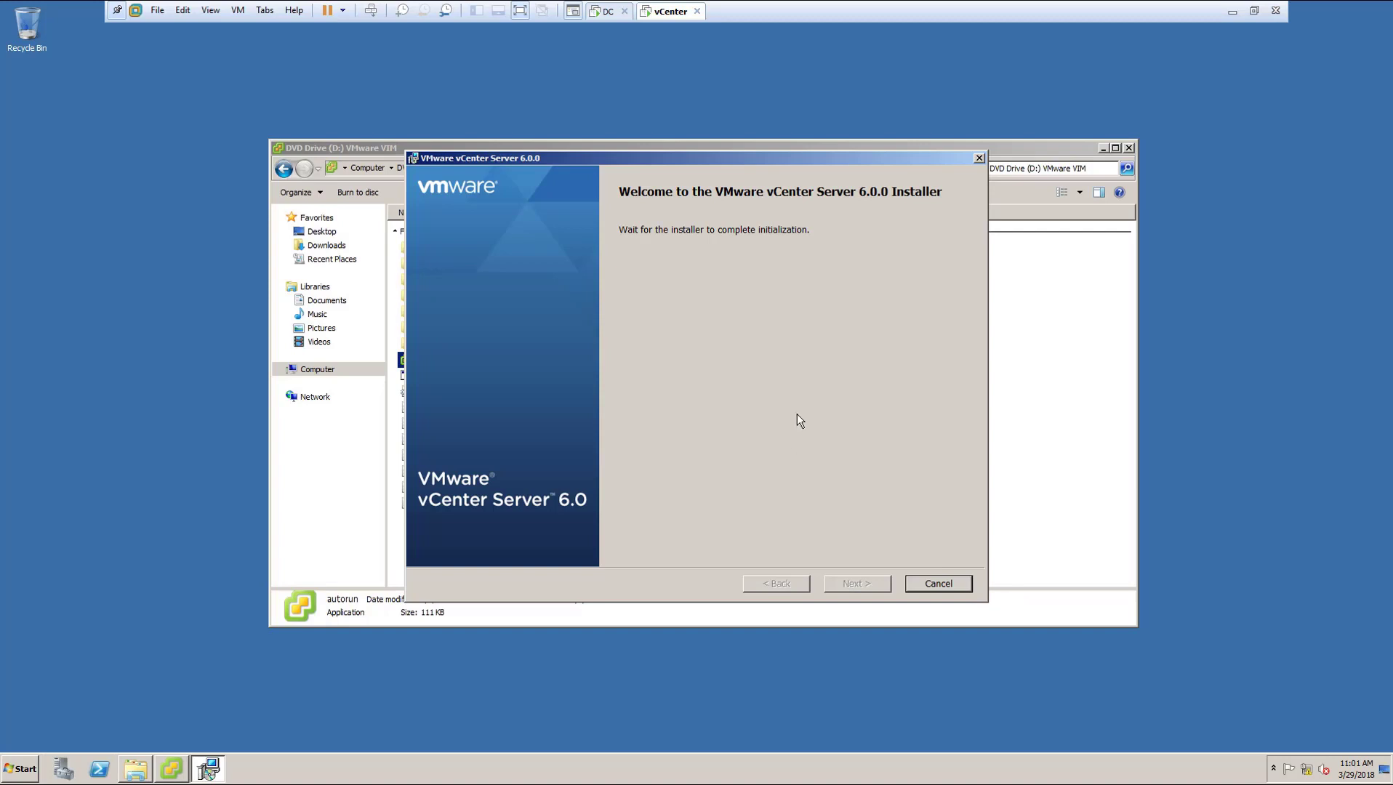
Step: Leave full-screen view, pass the welcome page and accept the license agreement terms
click(521, 11)
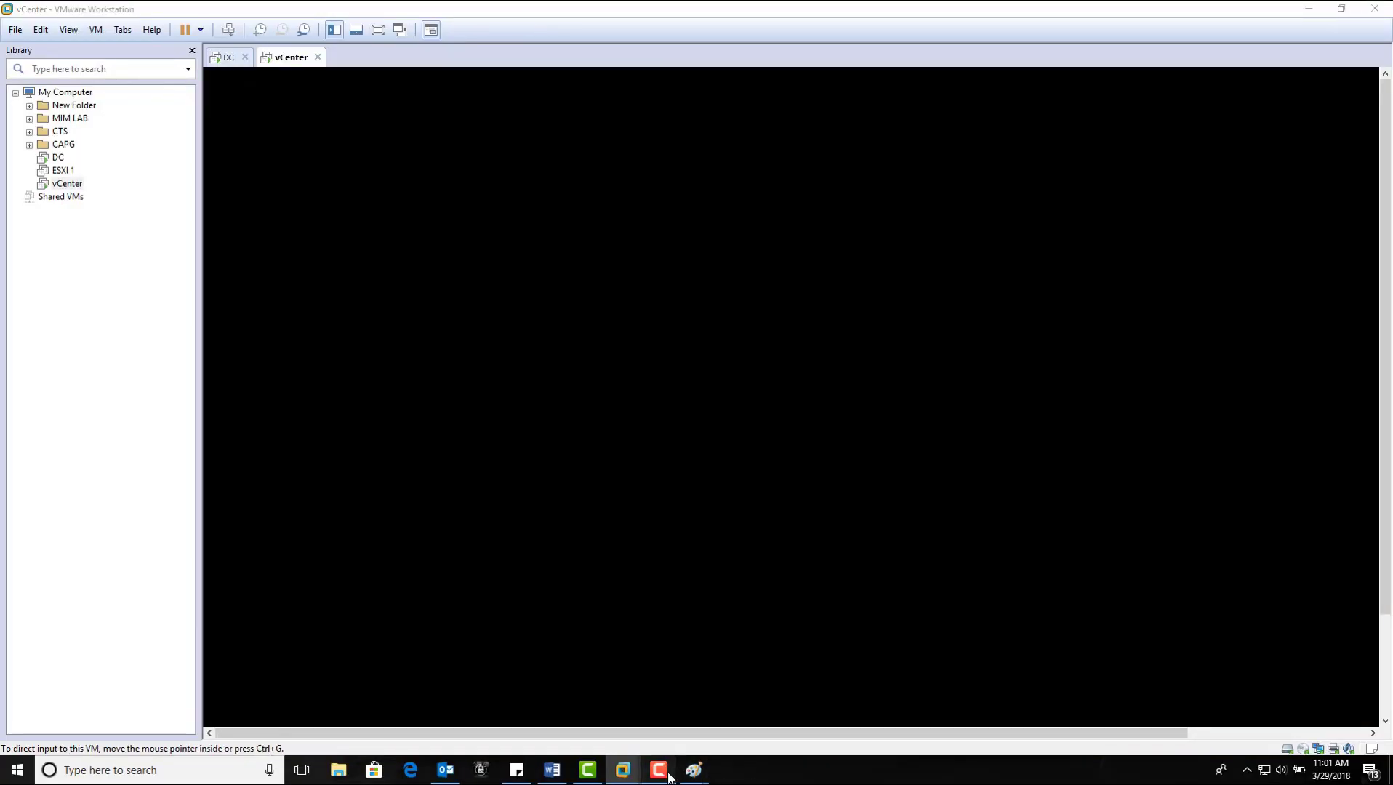
click(658, 770)
click(1321, 708)
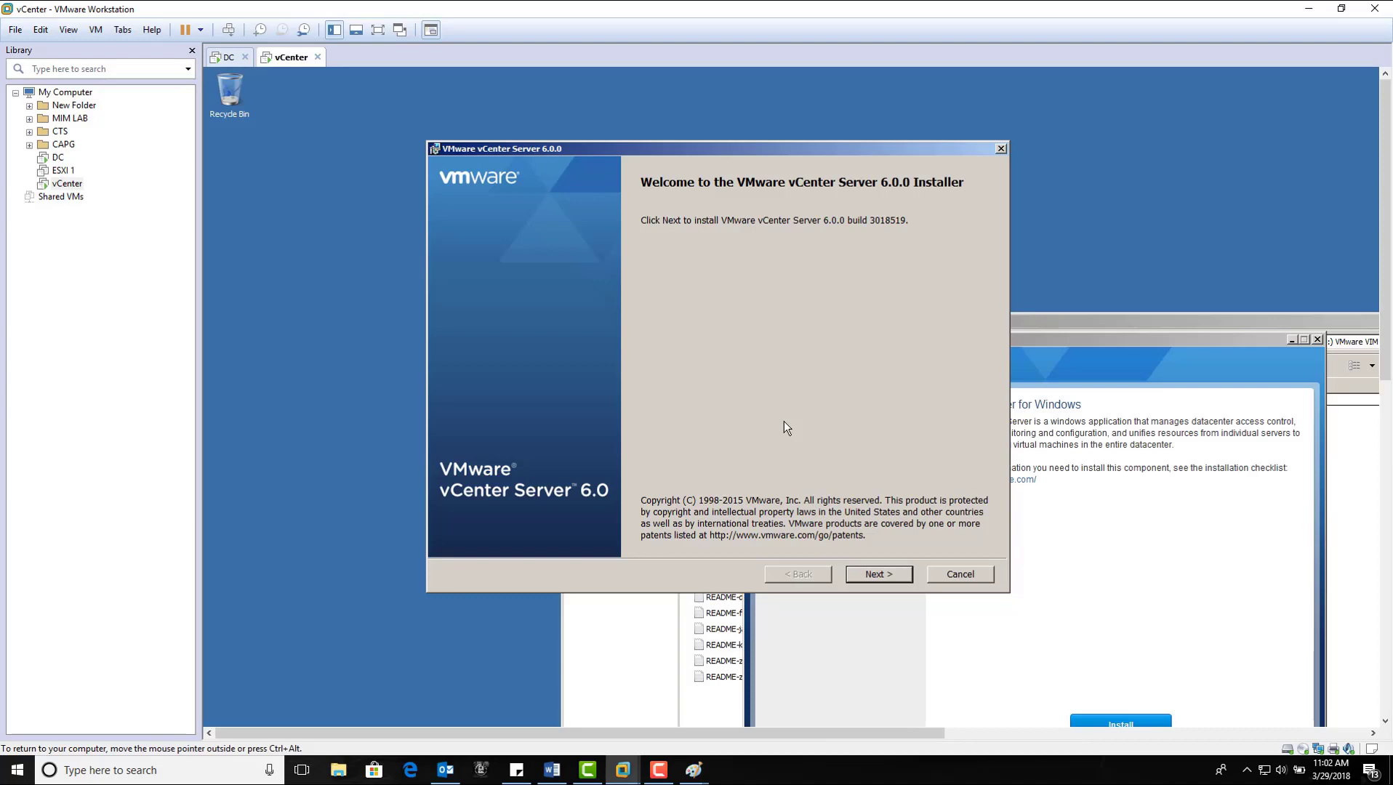
click(867, 572)
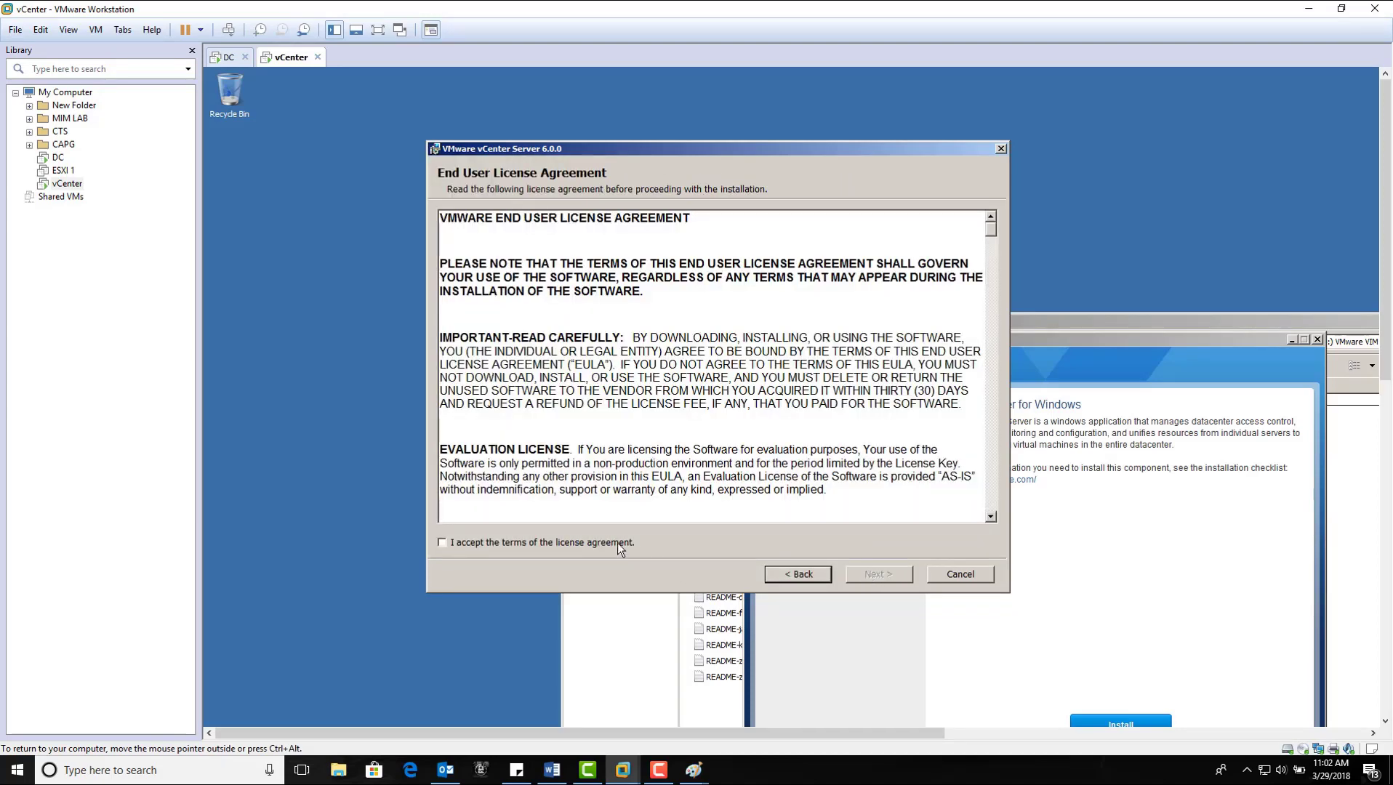
click(617, 542)
click(868, 577)
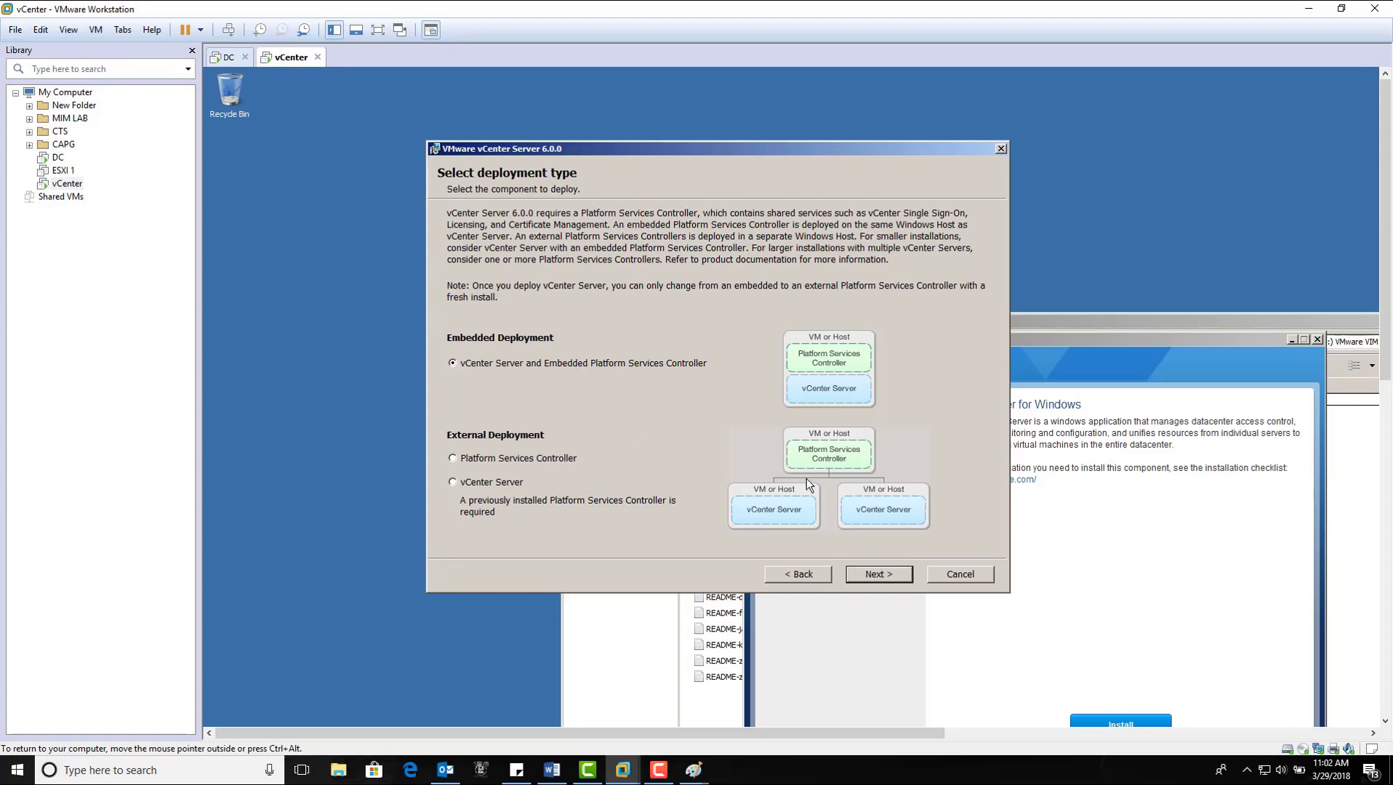
Step: Keep the embedded Platform Services Controller deployment and continue to the system name page
click(875, 574)
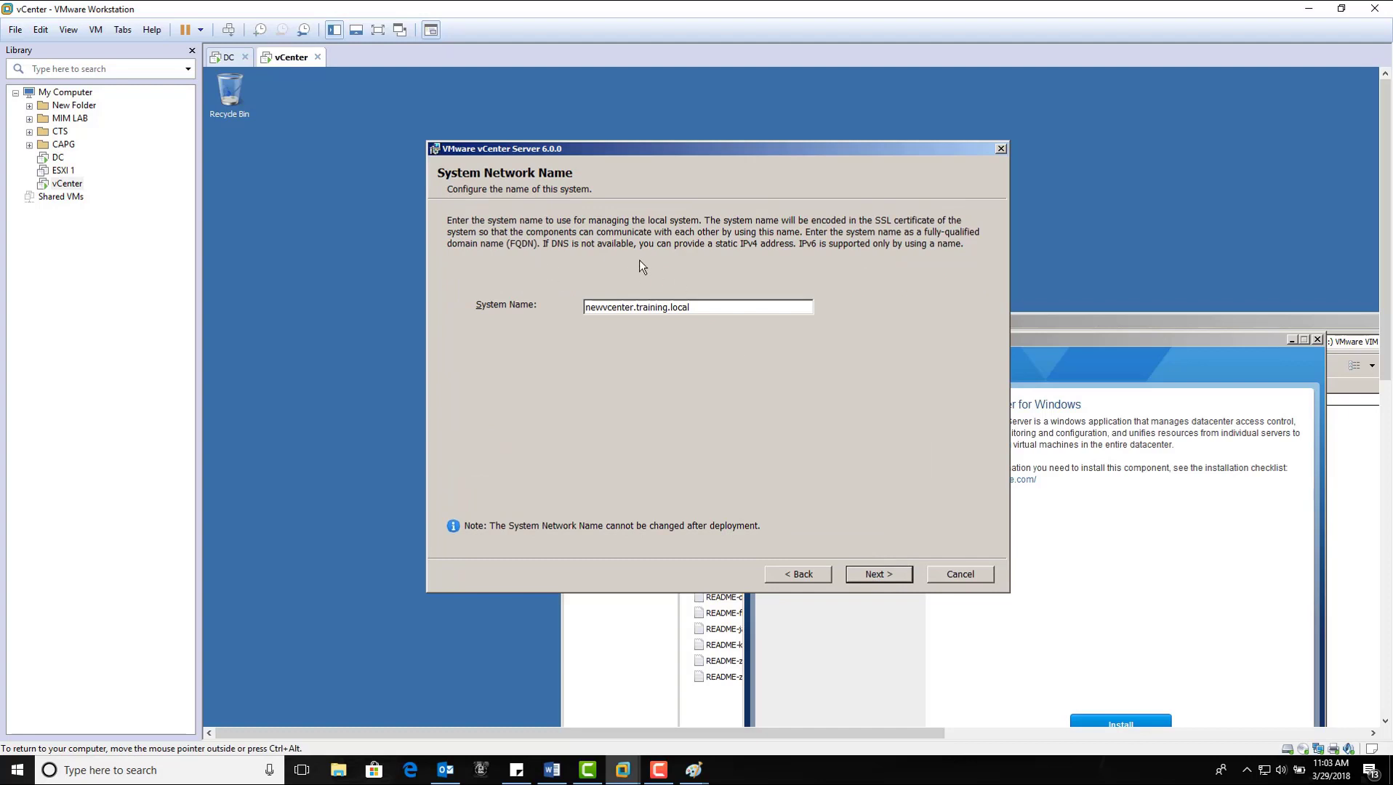
Step: Submit newvcenter.training.local as the system name and dismiss the IPv6 FQDN warning
click(863, 574)
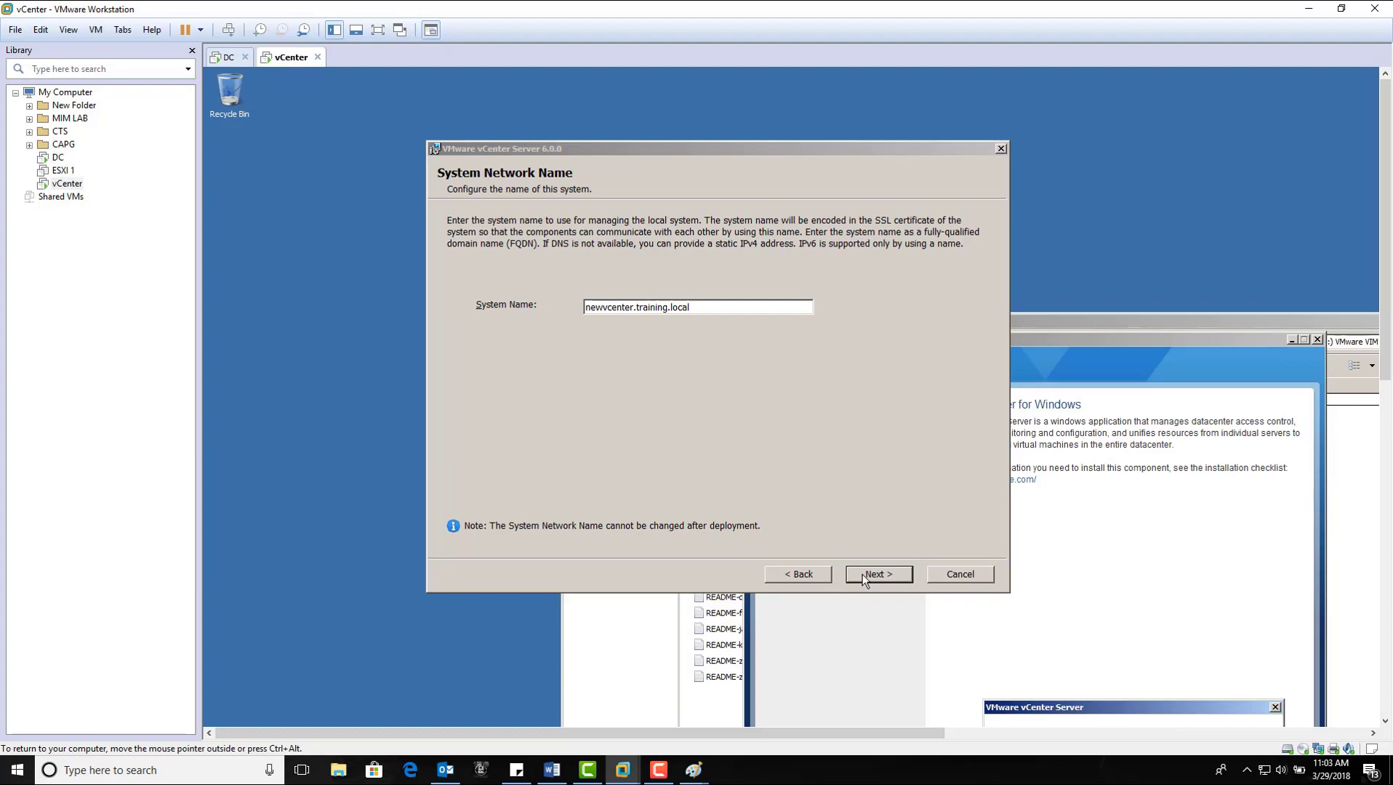
drag(1115, 711, 970, 397)
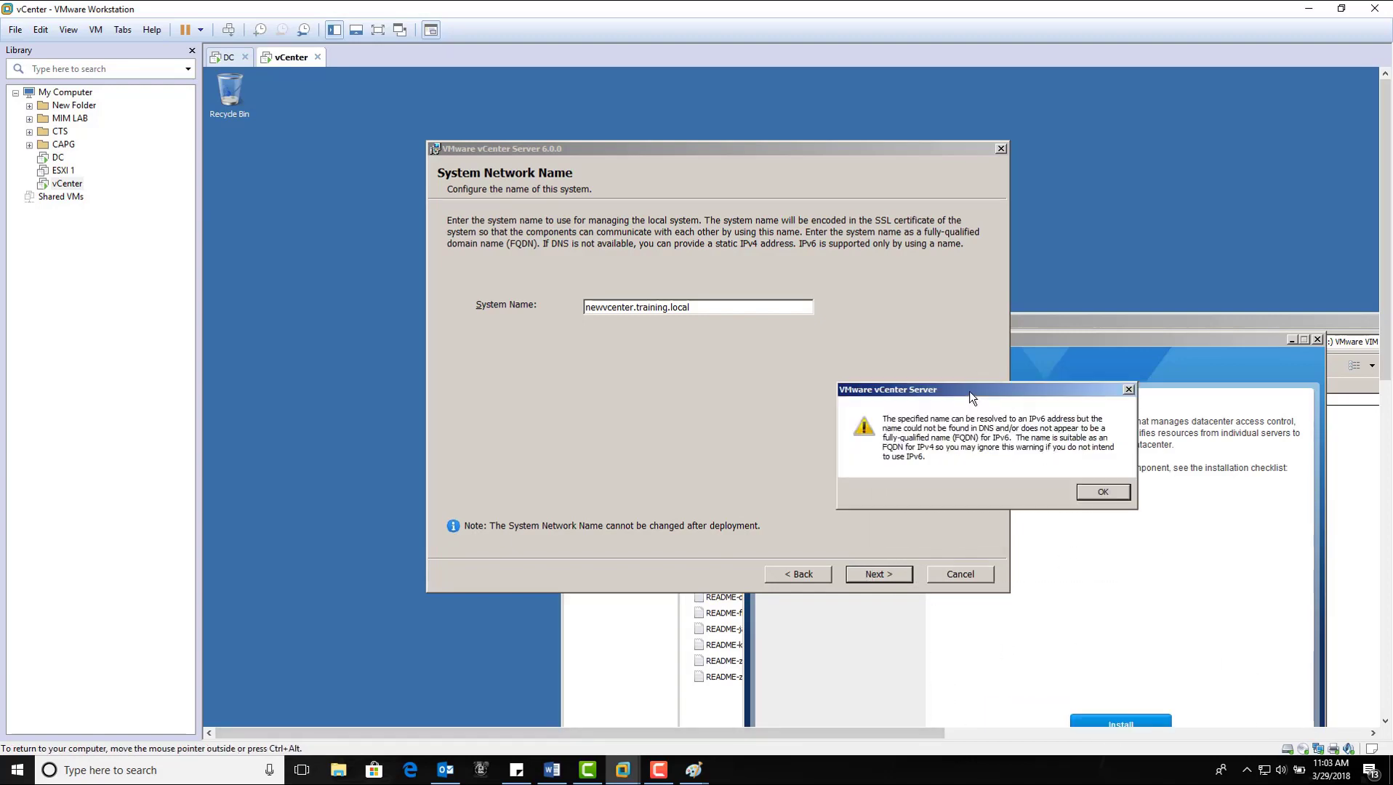
click(1104, 492)
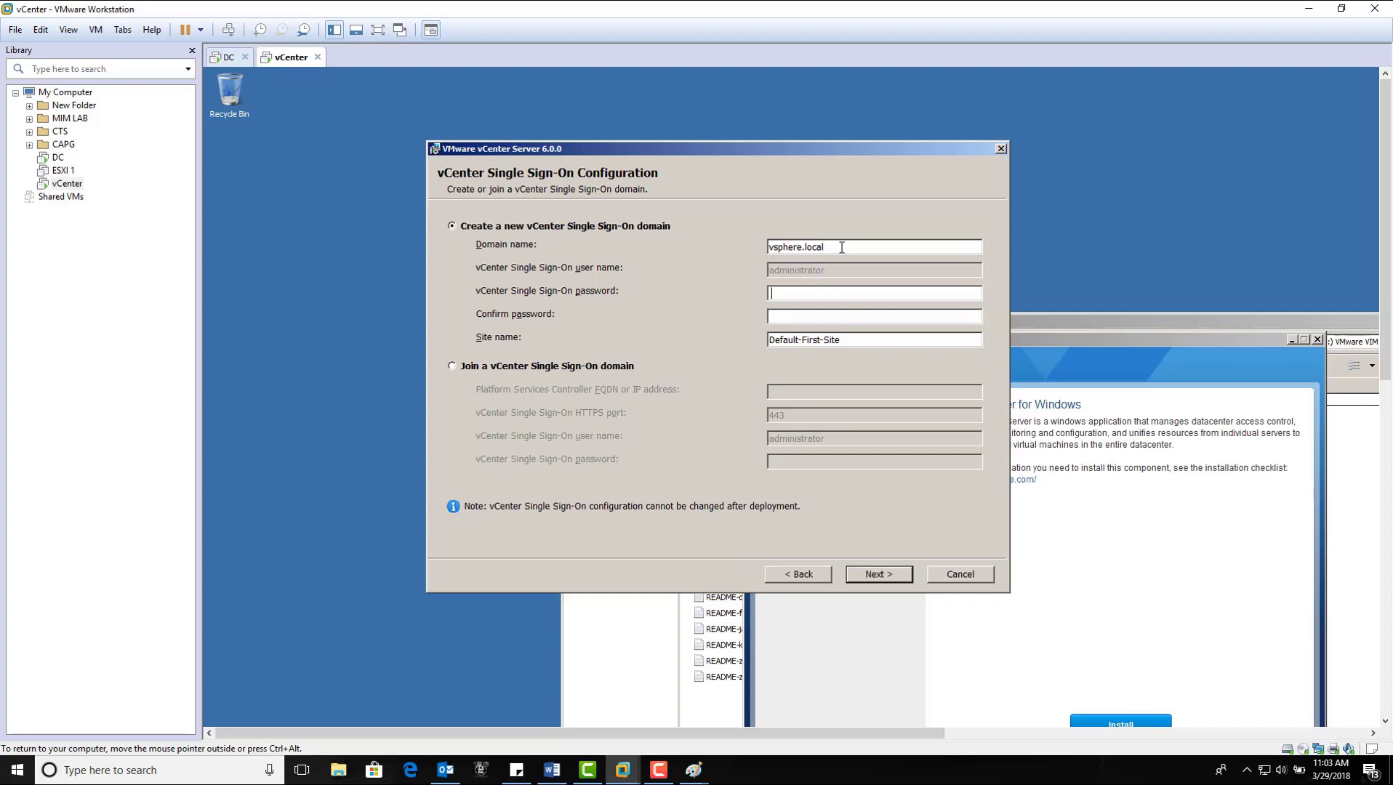
Step: Keep the vsphere.local SSO domain, enter the administrator password, and continue
drag(843, 246, 736, 251)
click(854, 247)
click(824, 295)
text(VMware1!VMware1!)
click(896, 576)
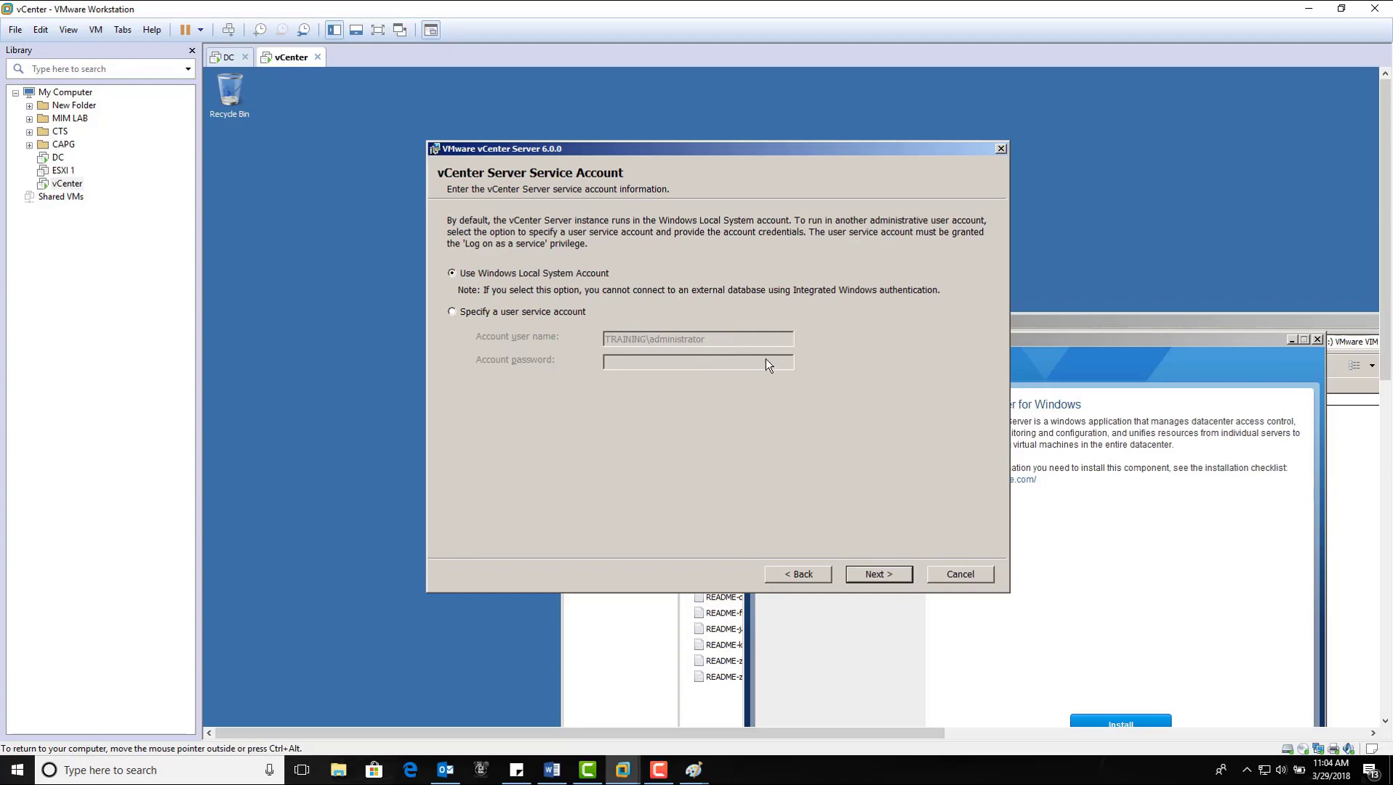
Step: Keep the Windows Local System Account and continue to Database Settings
click(871, 574)
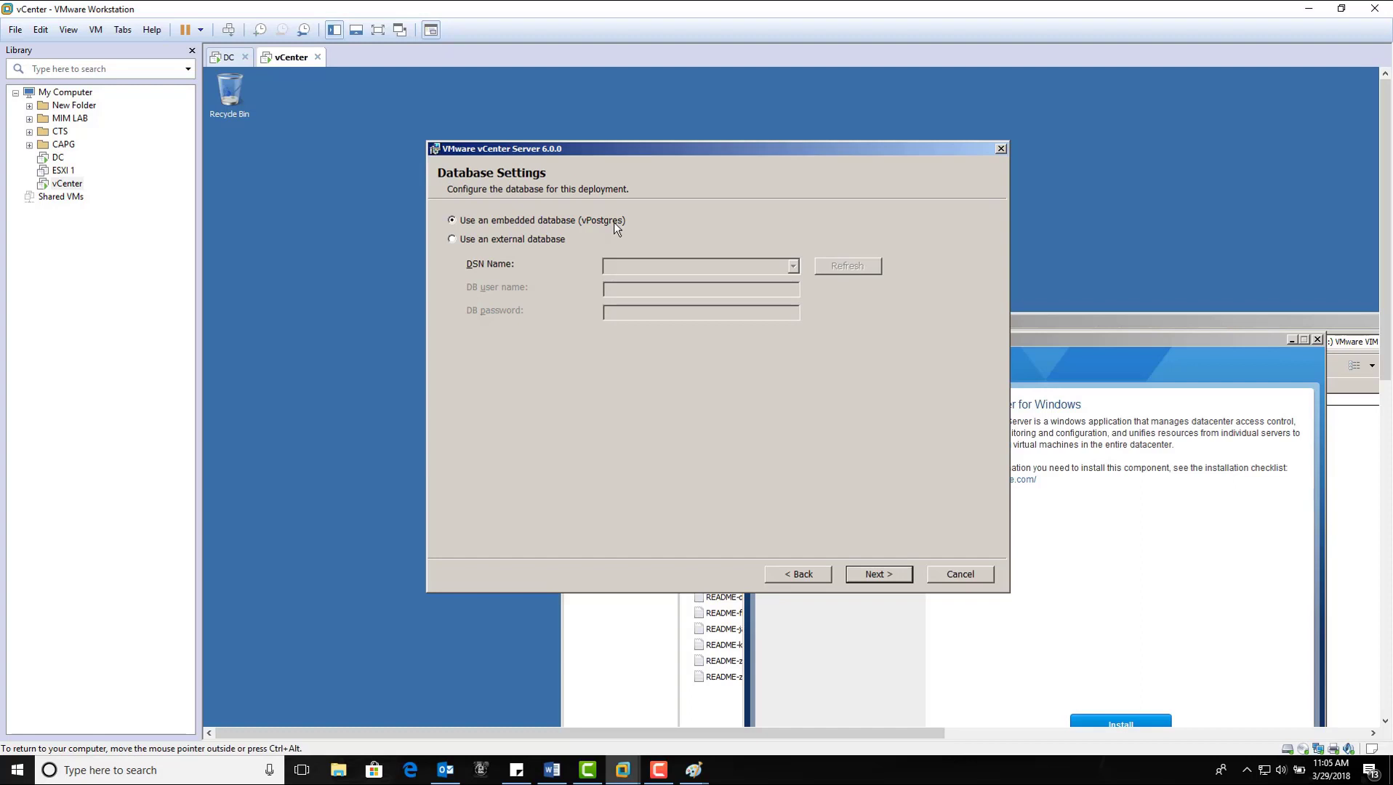
Step: Look at the external database DSN option, then keep the embedded vPostgres database and continue
click(513, 241)
click(792, 270)
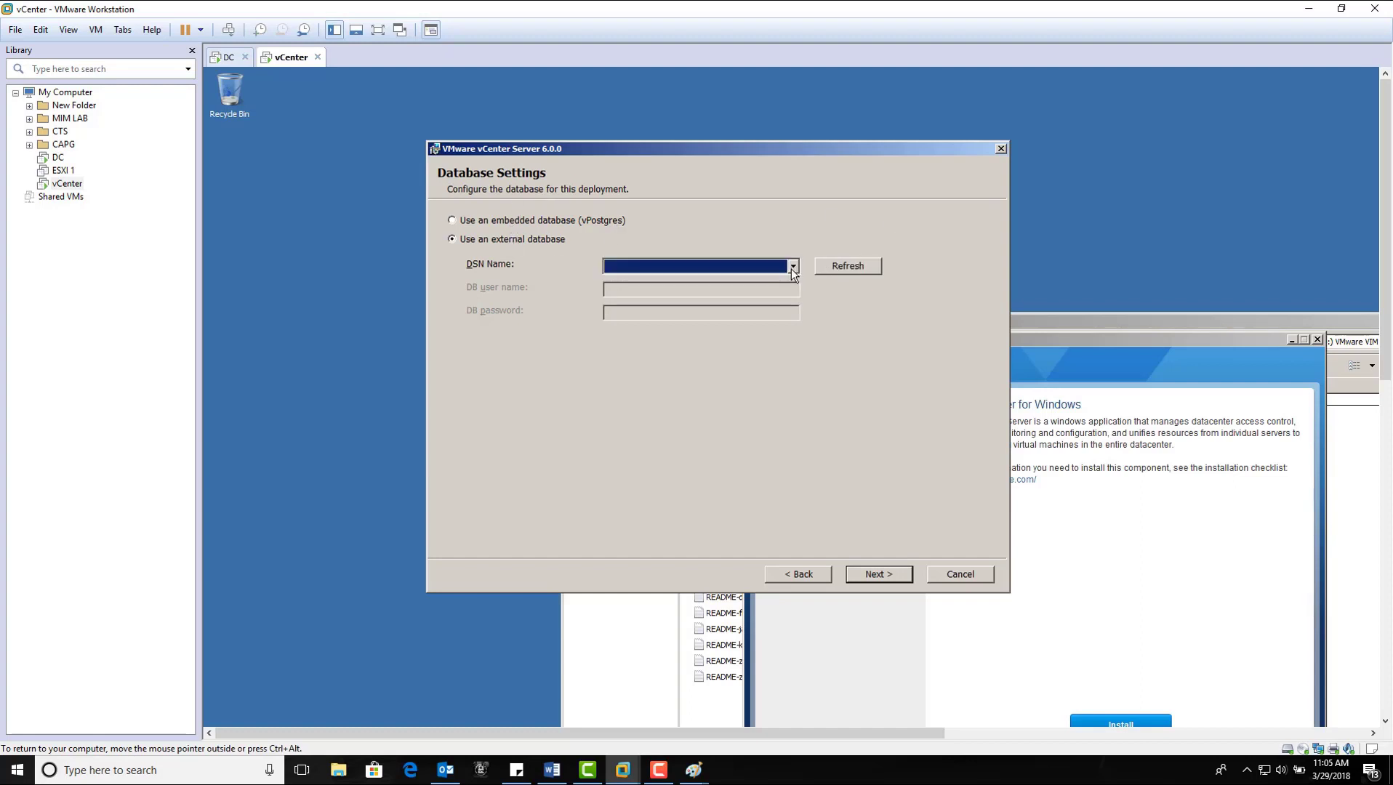
click(793, 269)
click(451, 219)
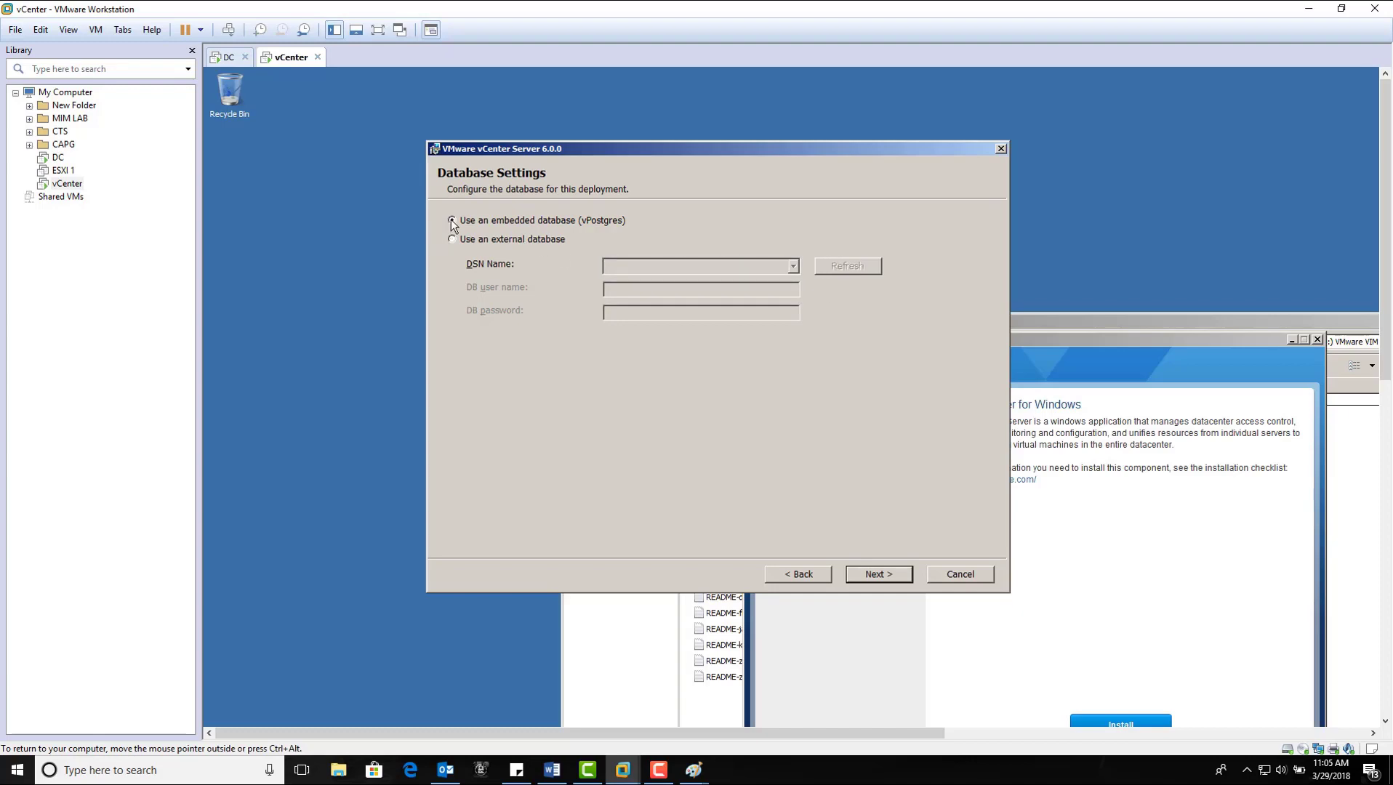
click(866, 572)
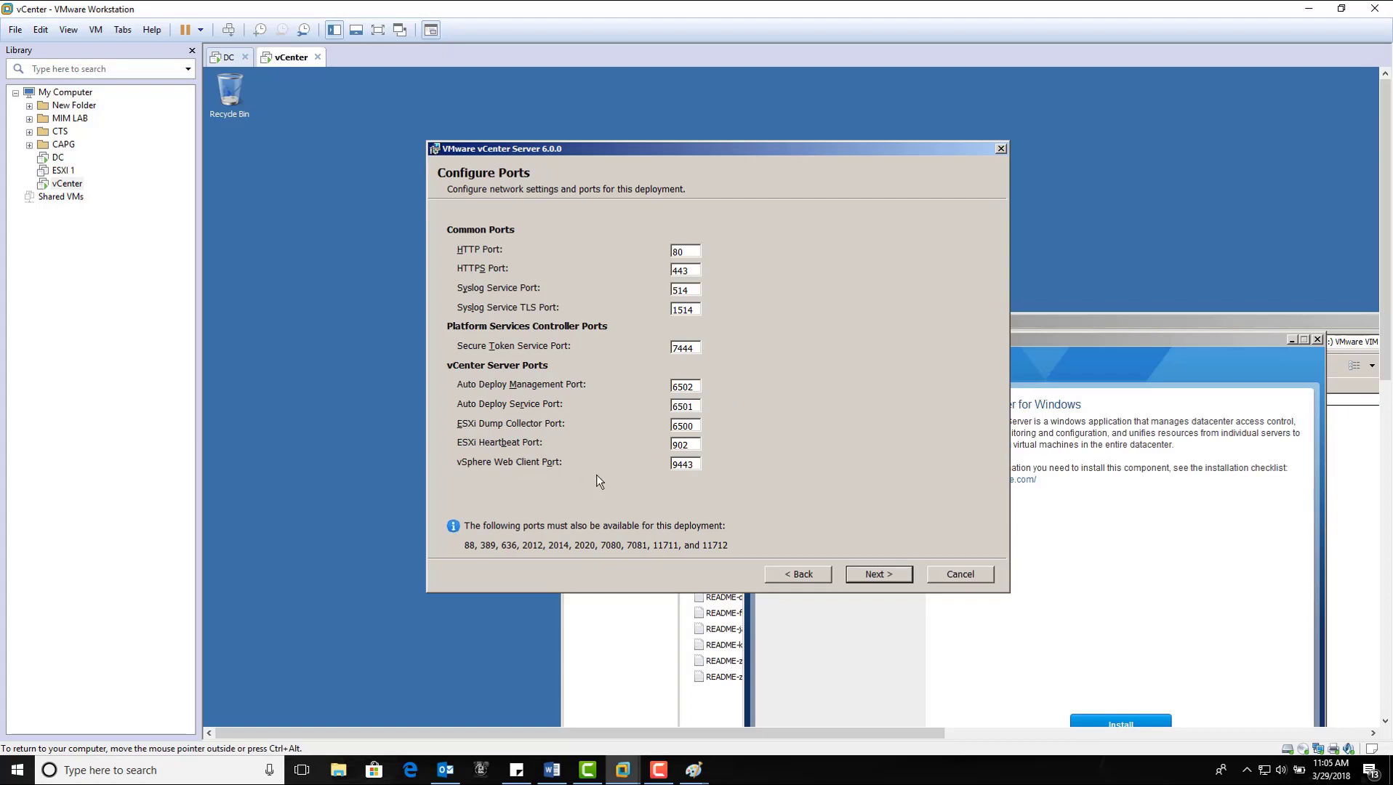
Step: Check the port fields, such as Web Client 9443 and ESXi Heartbeat 902, and accept the defaults
double_click(691, 465)
drag(688, 447, 671, 446)
click(695, 445)
click(897, 580)
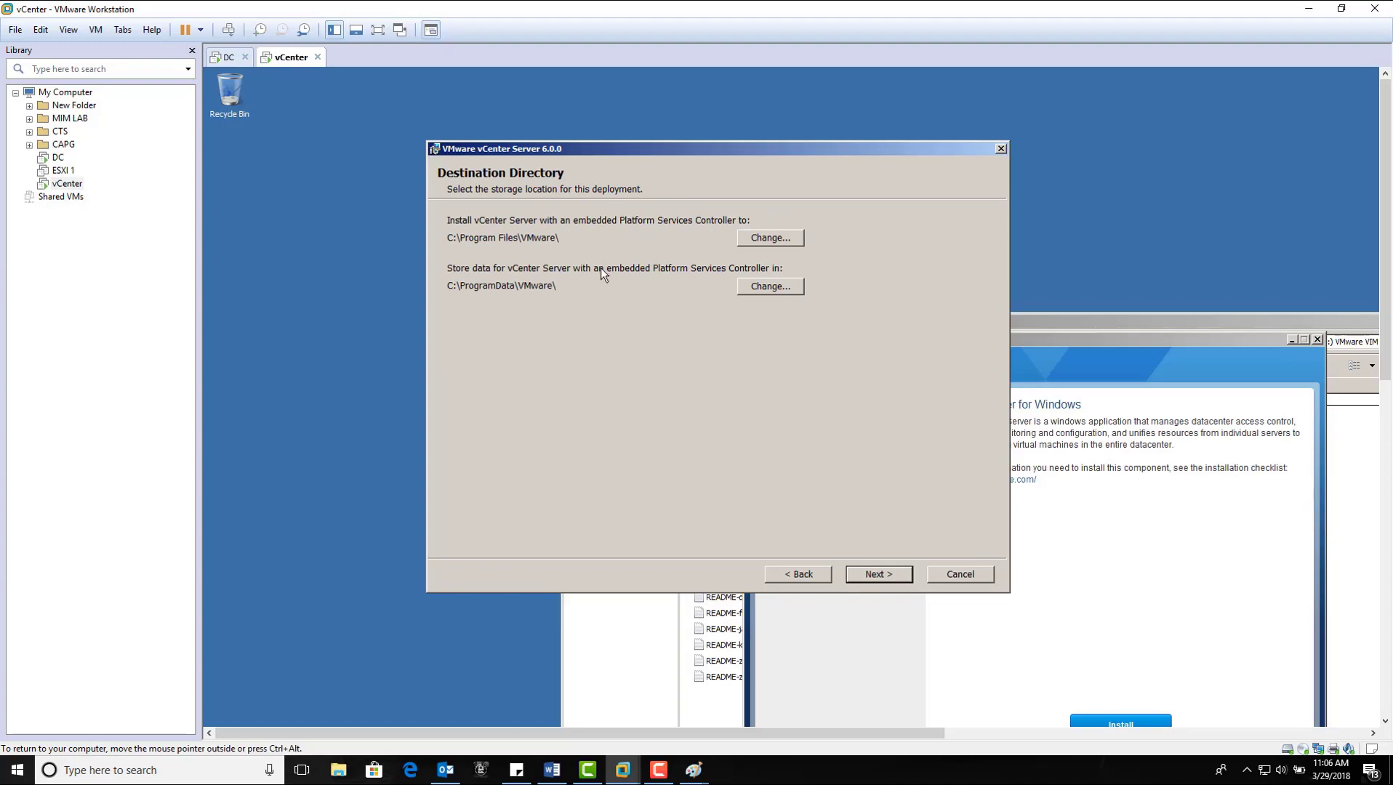
Step: Accept the default destination folders and start the vCenter Server installation from the summary
click(871, 574)
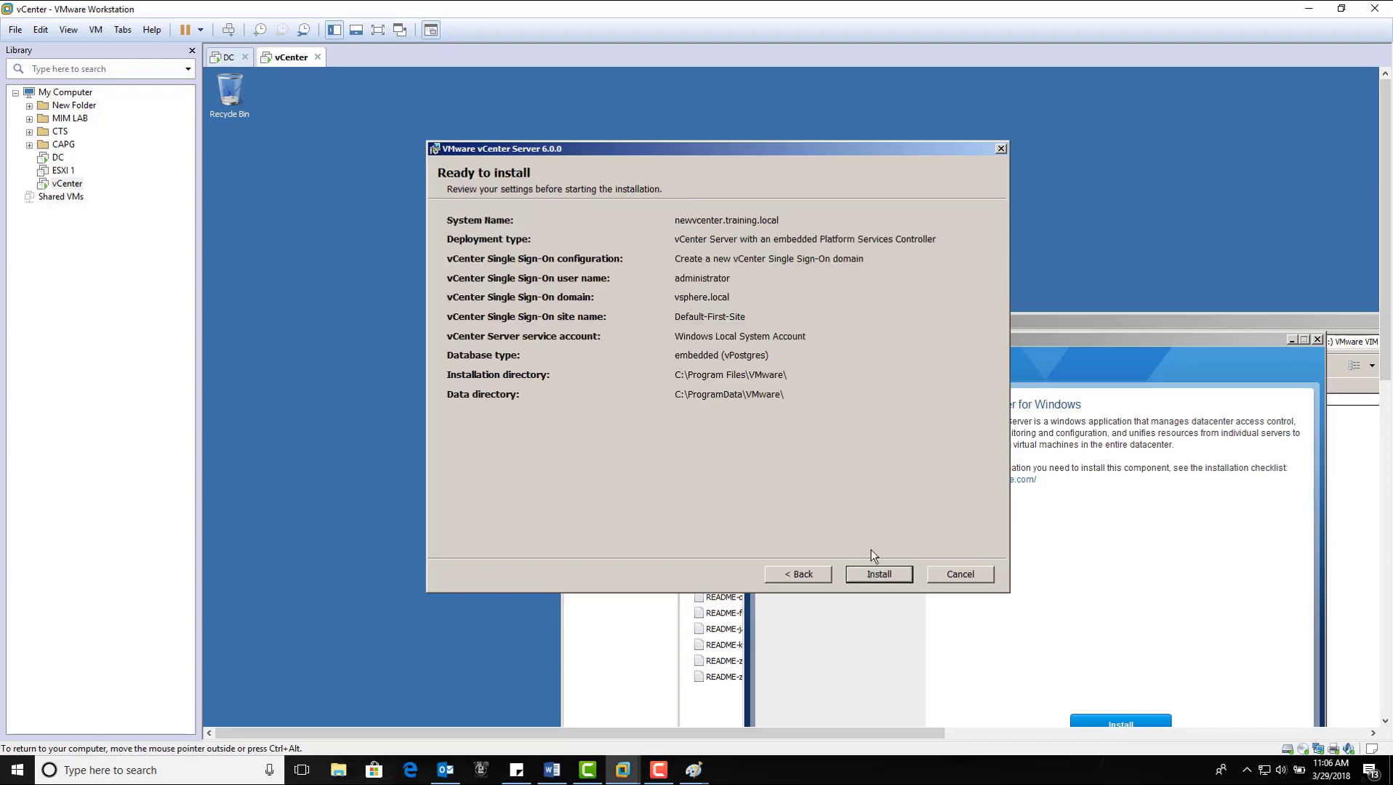
click(882, 578)
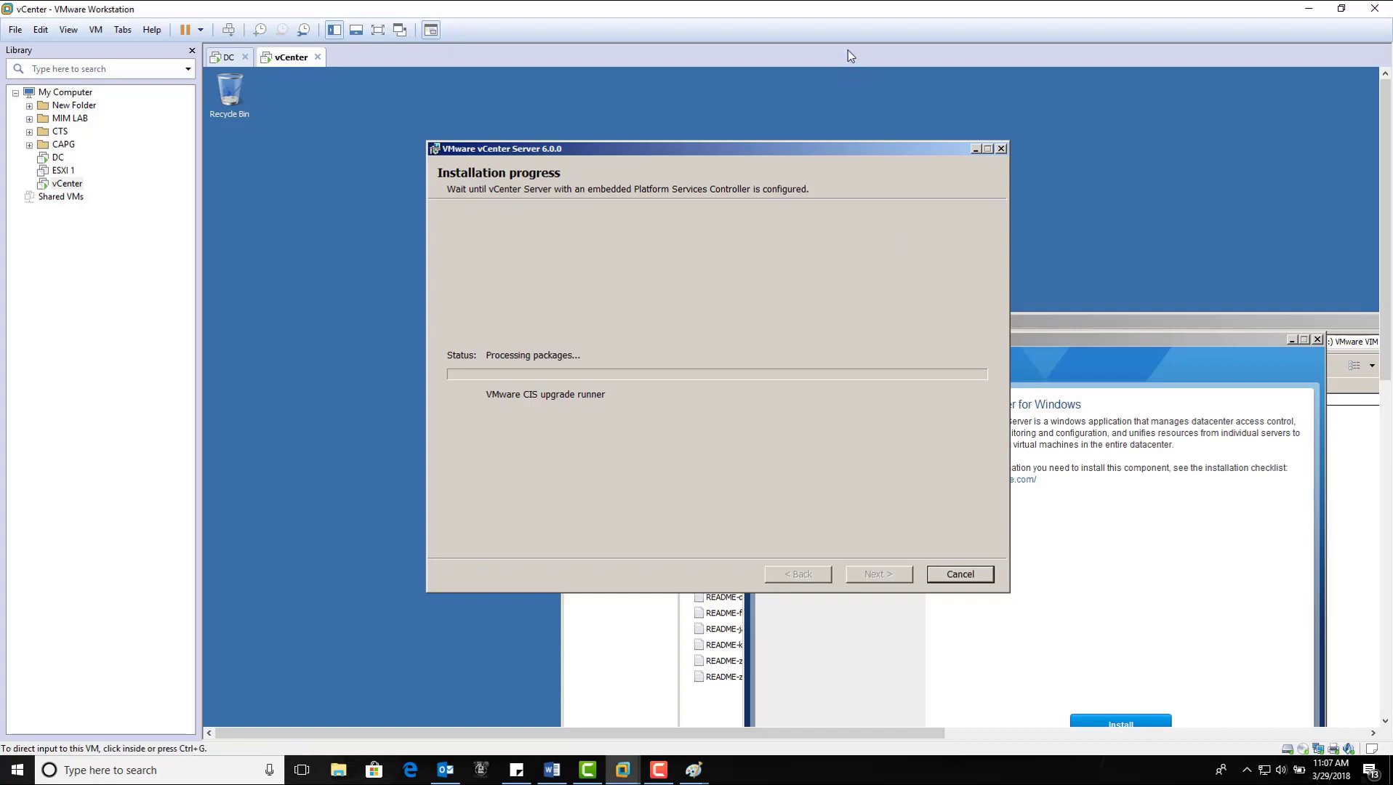
Step: Wait for vCenter Server to finish installing, then close the Setup Completed dialog with Finish
click(663, 772)
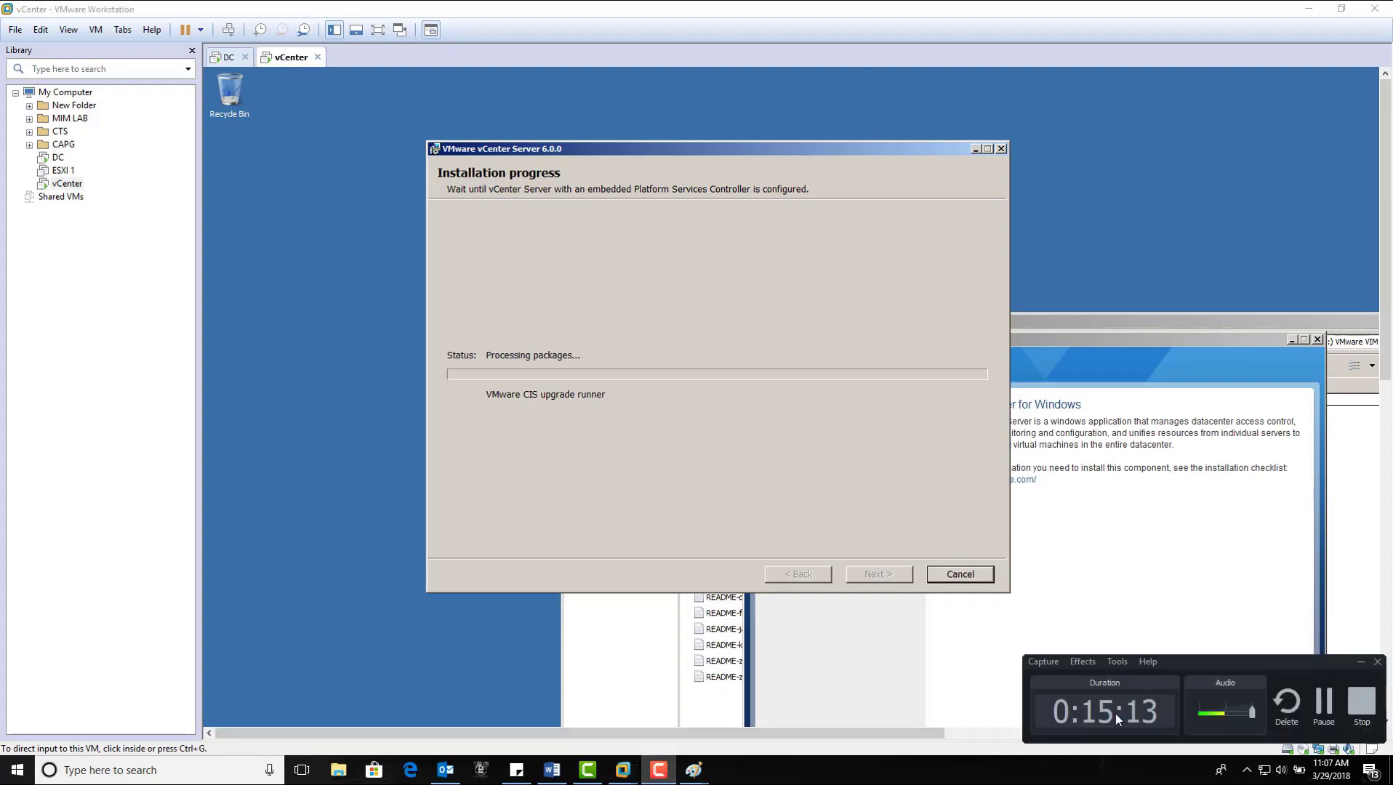
click(1324, 716)
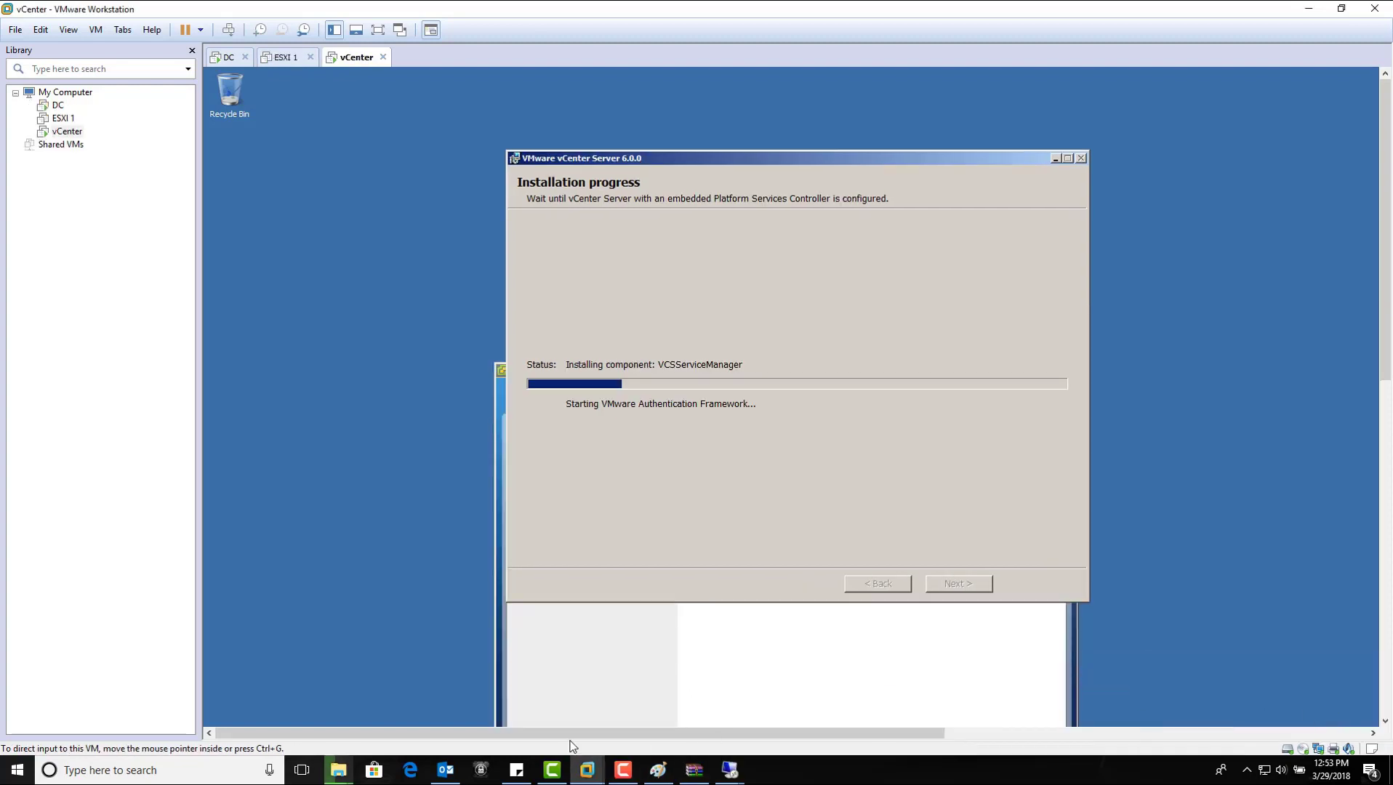
click(623, 770)
click(1323, 716)
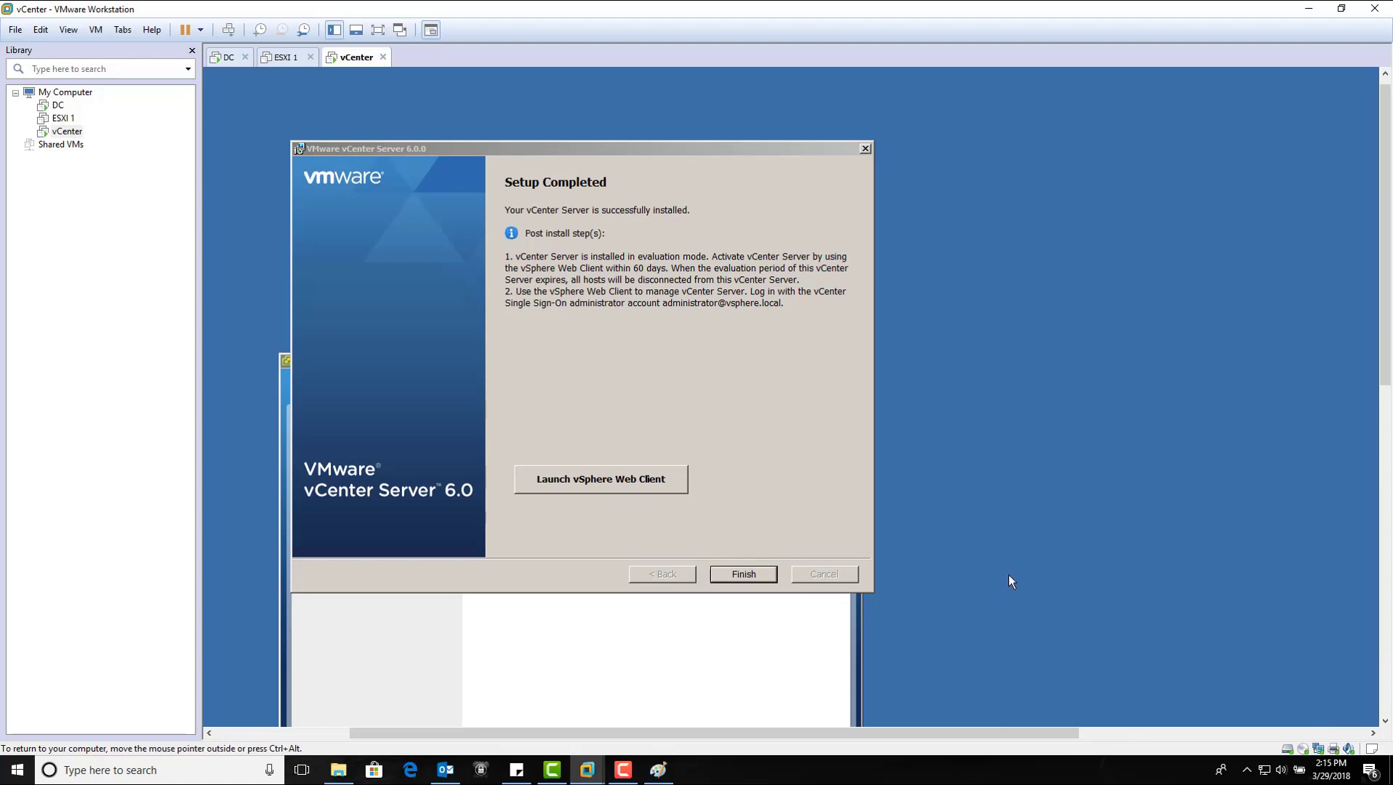
click(628, 774)
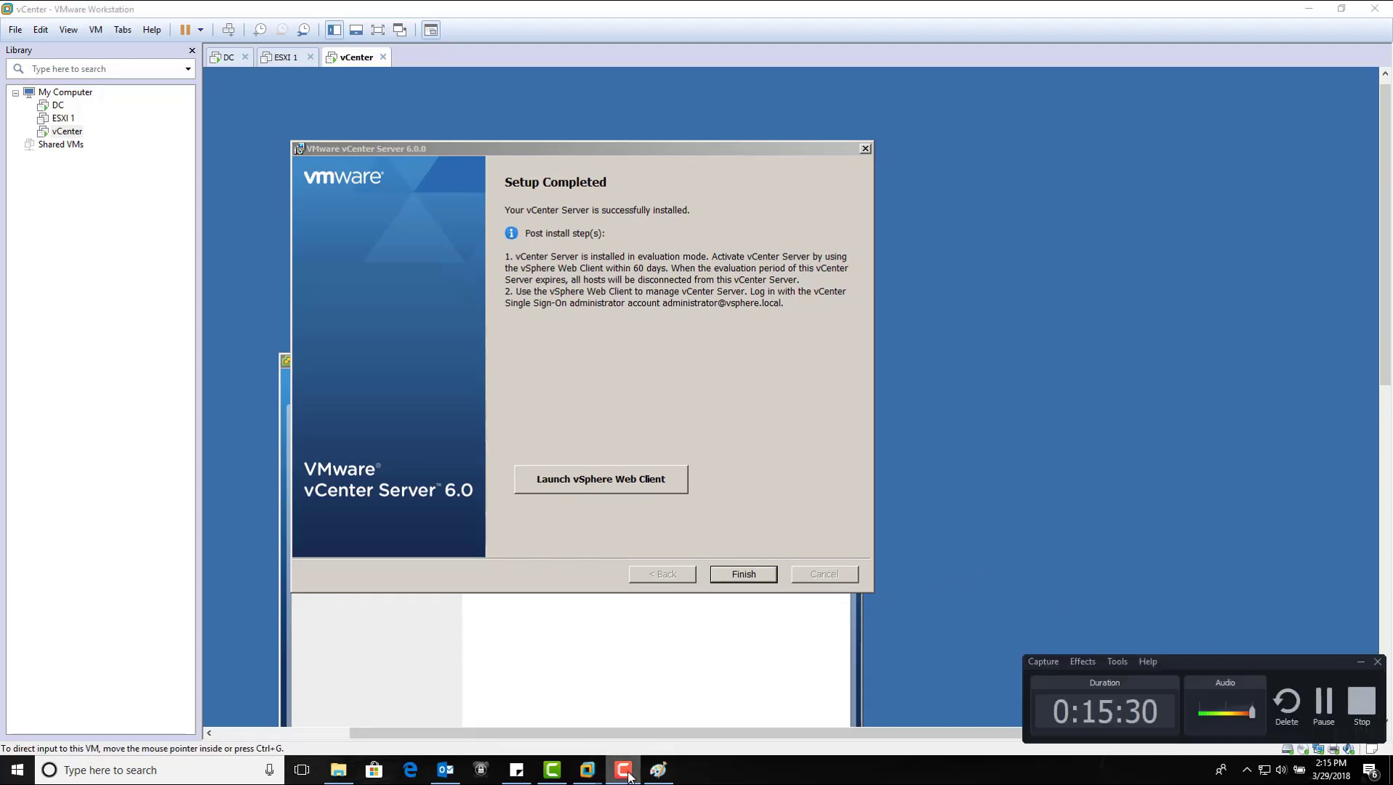
click(628, 775)
drag(694, 142, 761, 145)
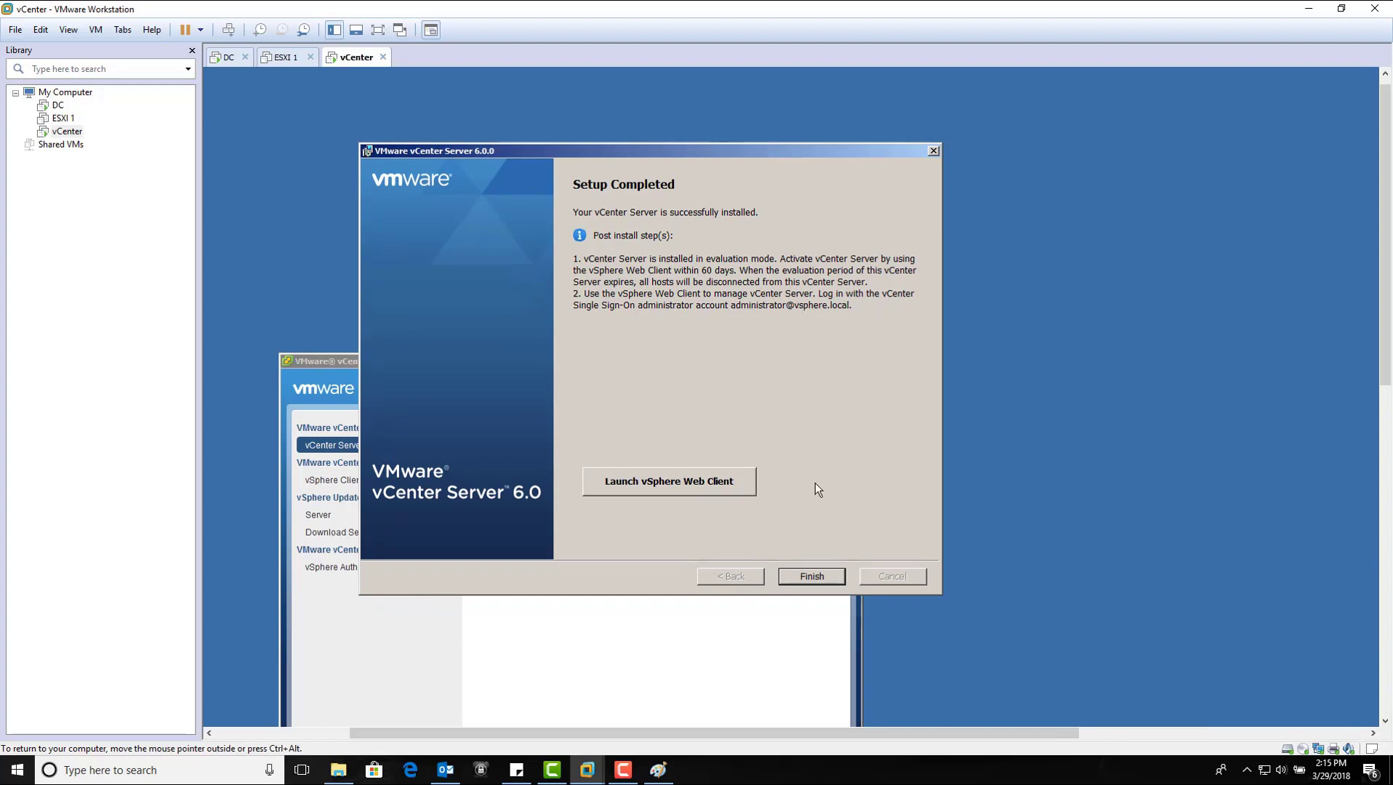
click(813, 577)
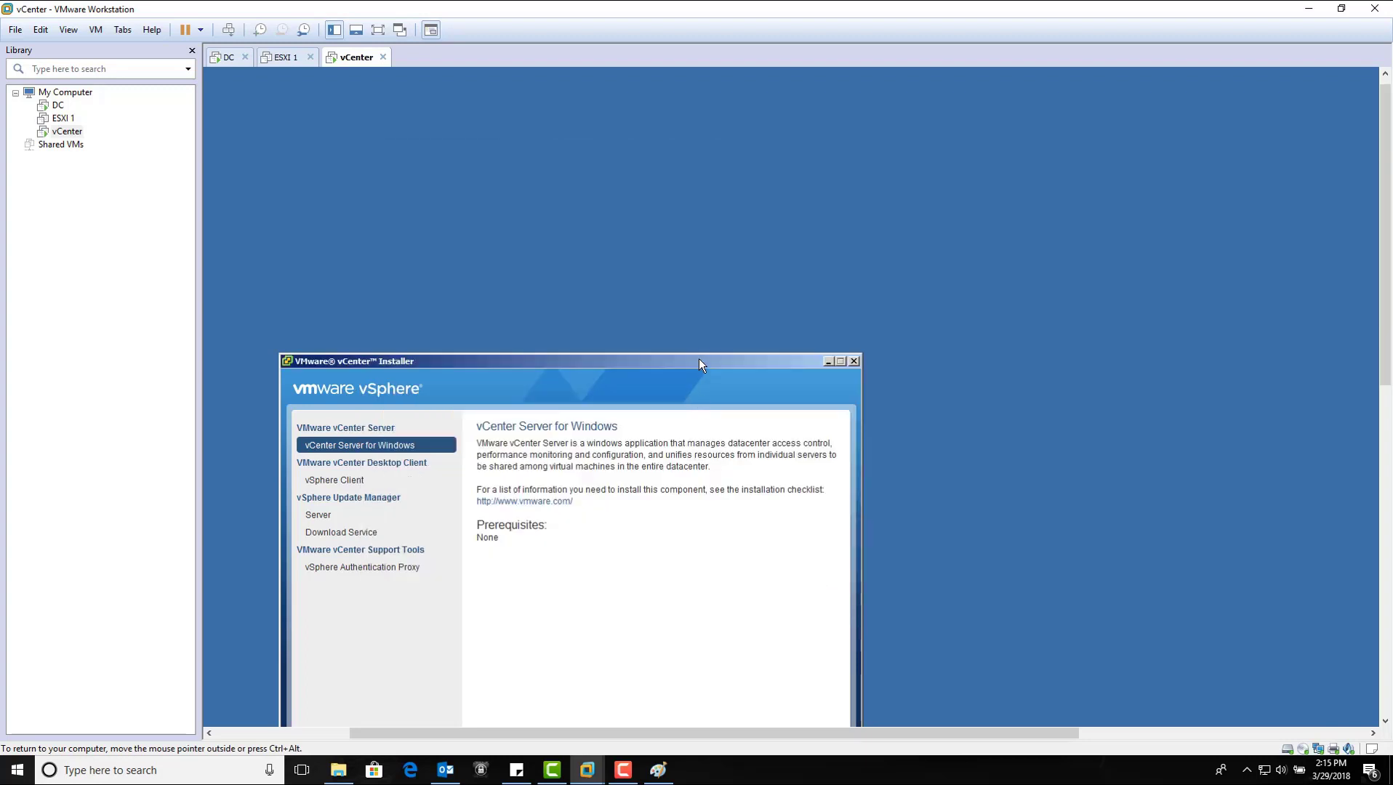
Step: Move the vCenter Installer window and launch the vSphere Client installation
drag(699, 358, 838, 221)
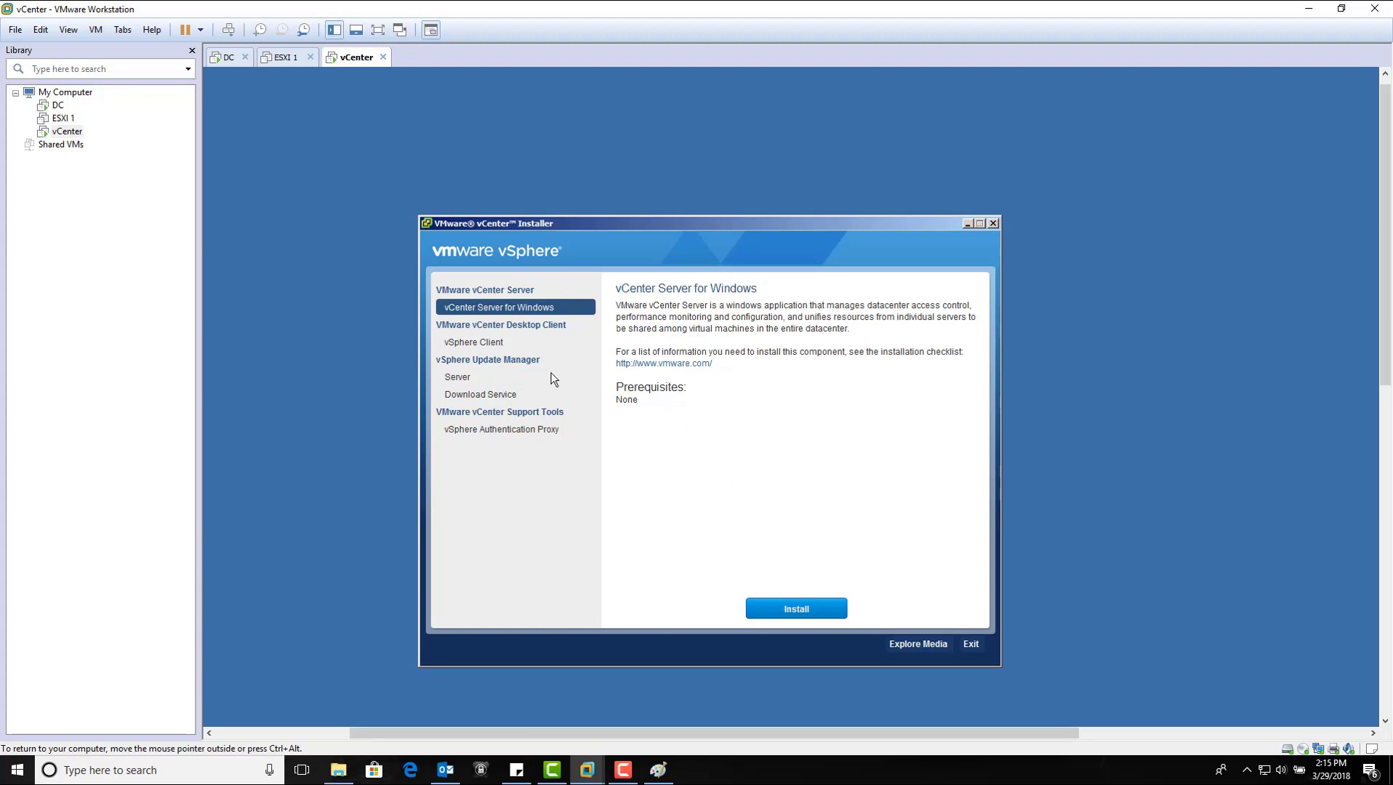
click(498, 340)
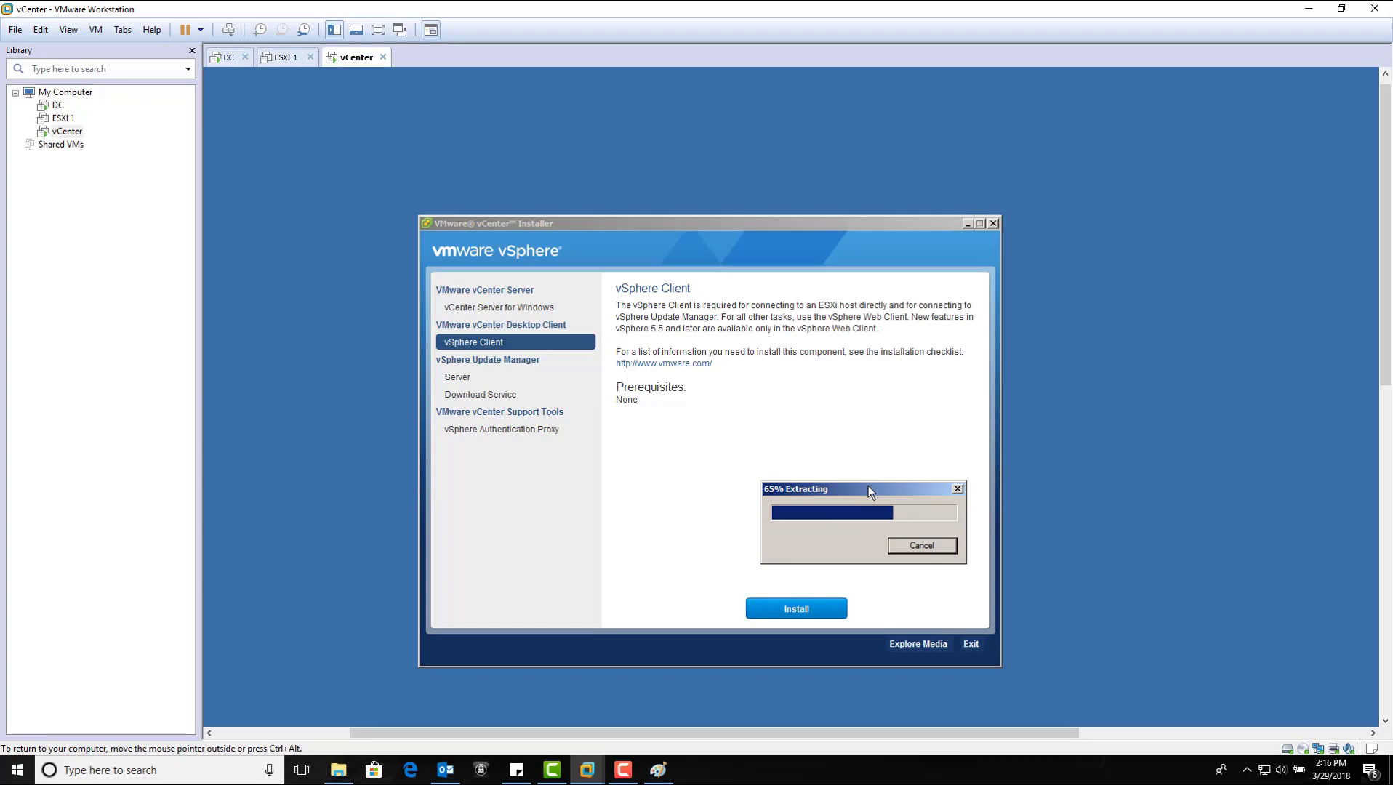
Step: Accept English (United States) as the vSphere Client setup language
drag(869, 485, 823, 414)
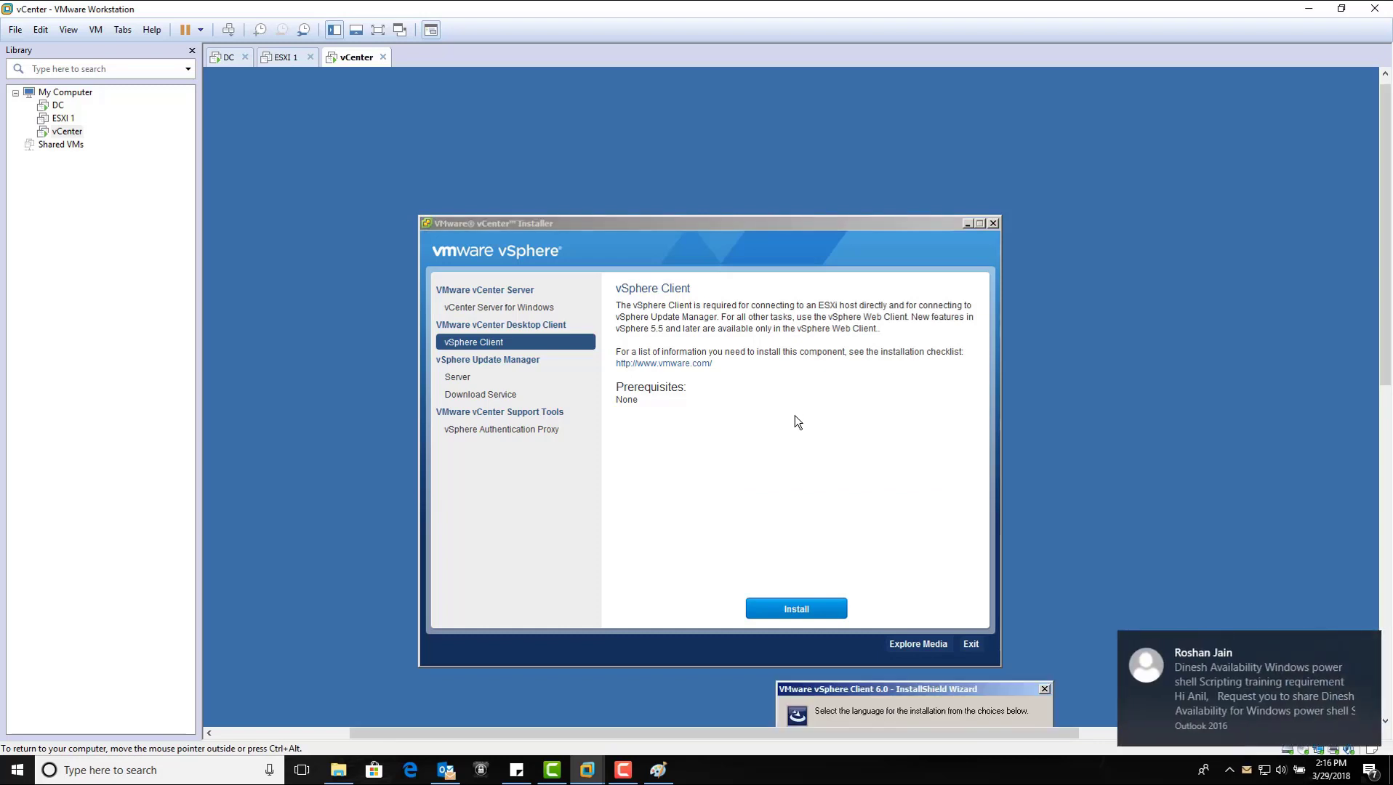
drag(896, 689, 821, 427)
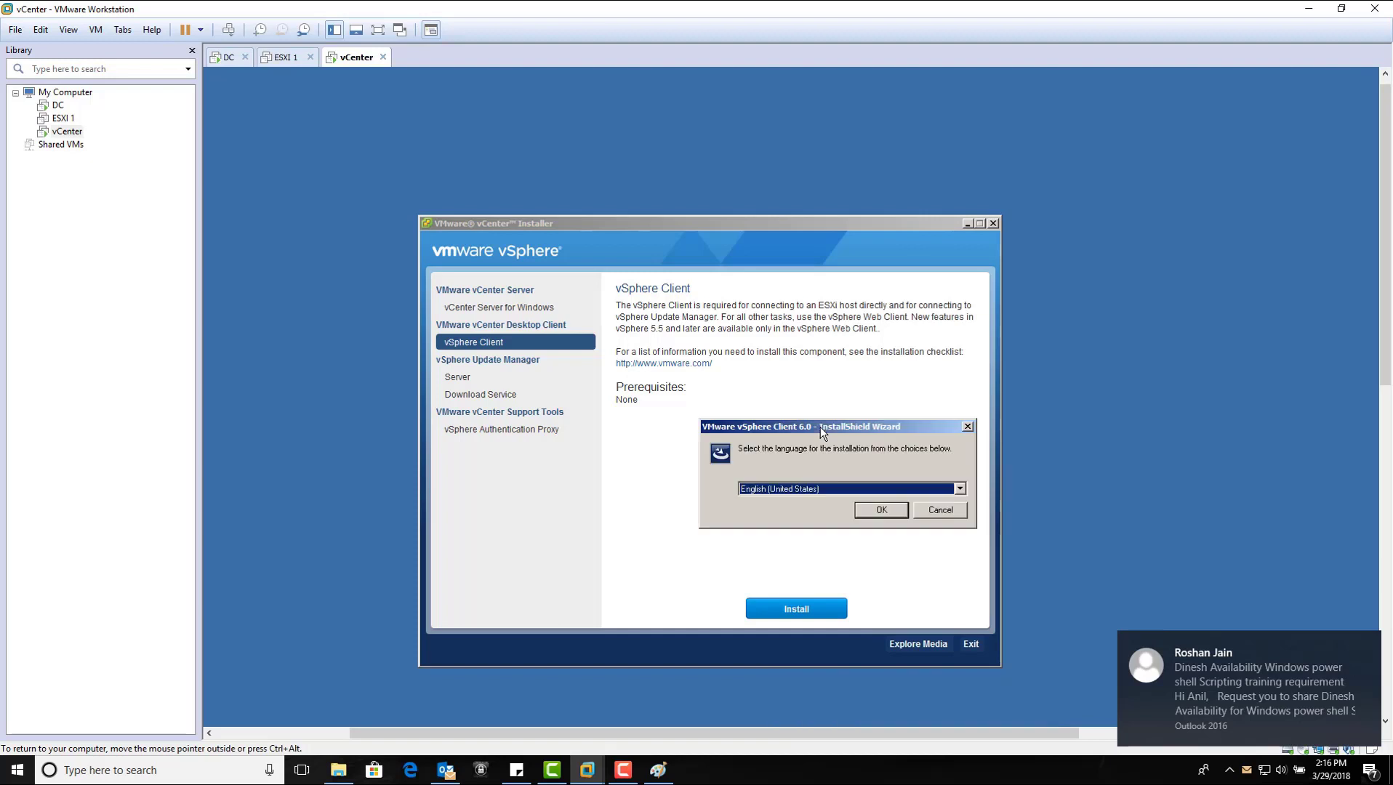
click(883, 512)
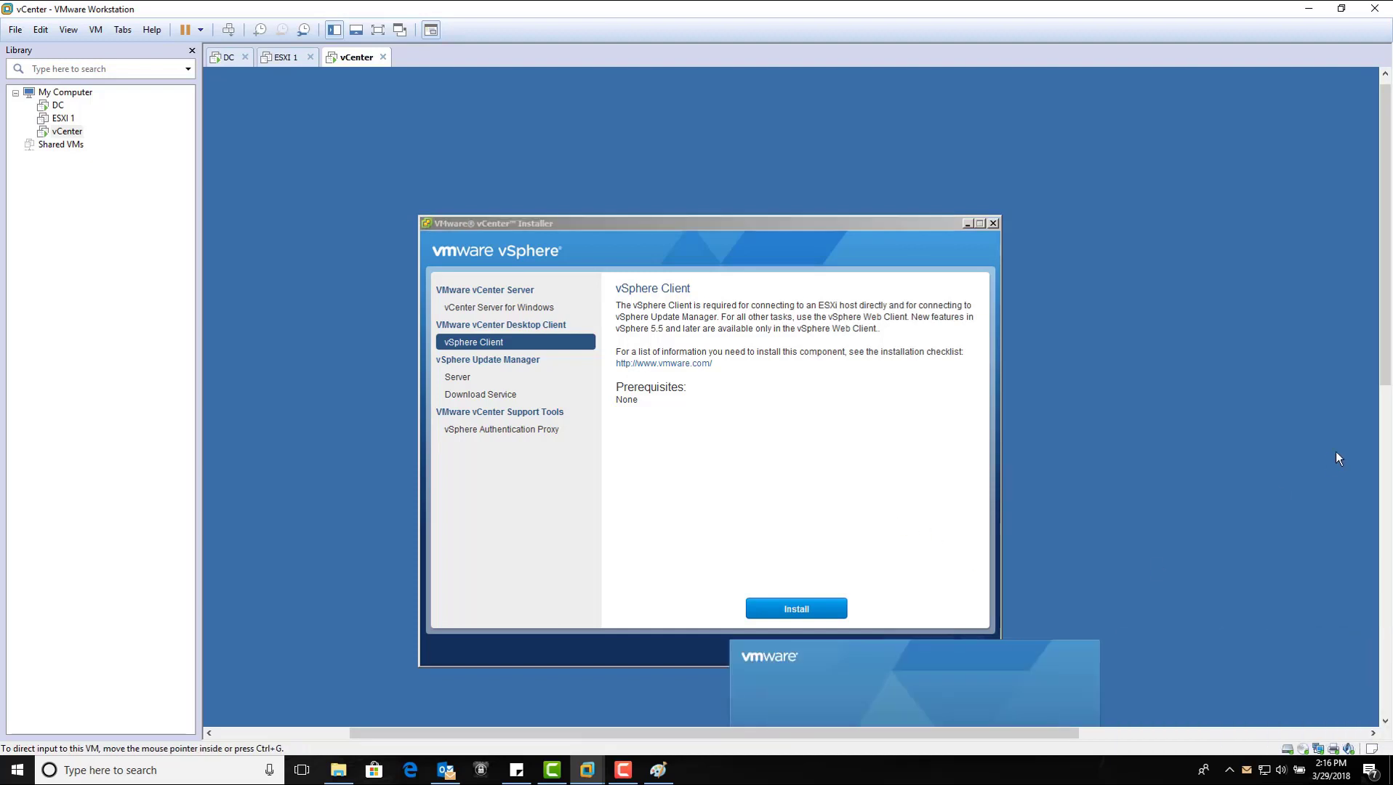
drag(1387, 346, 1389, 413)
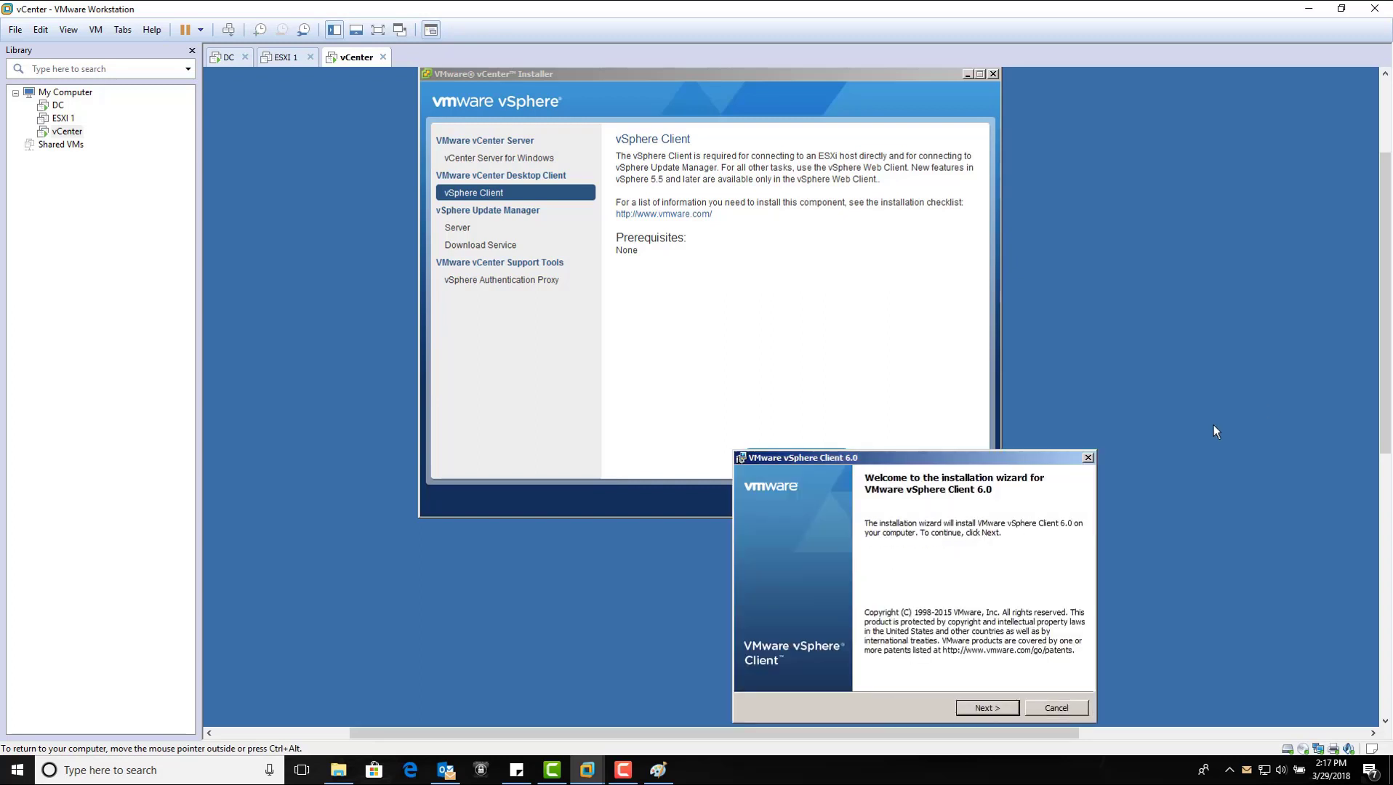
Step: Accept the licence terms, keep the default install folder, and start installing vSphere Client 6.0
drag(1027, 453, 929, 294)
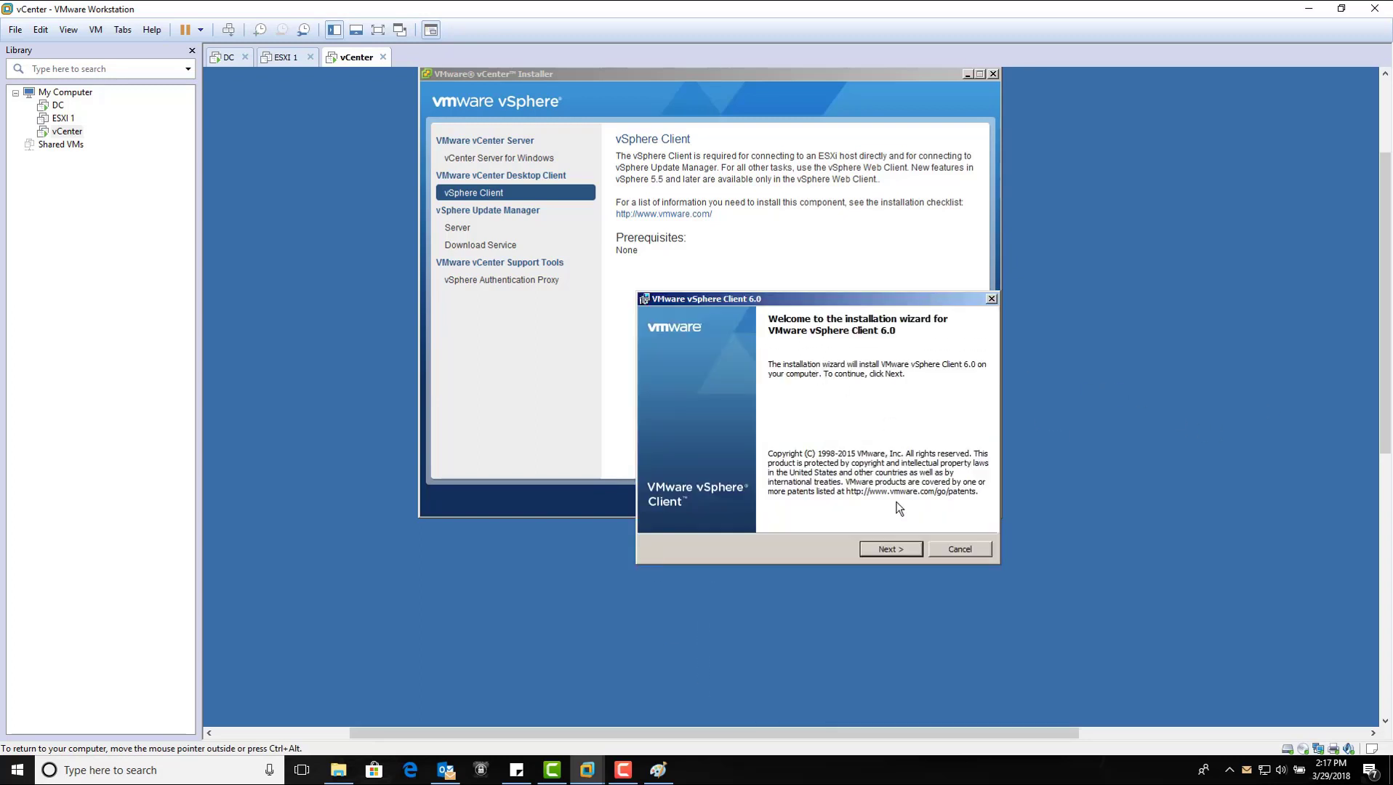
click(908, 550)
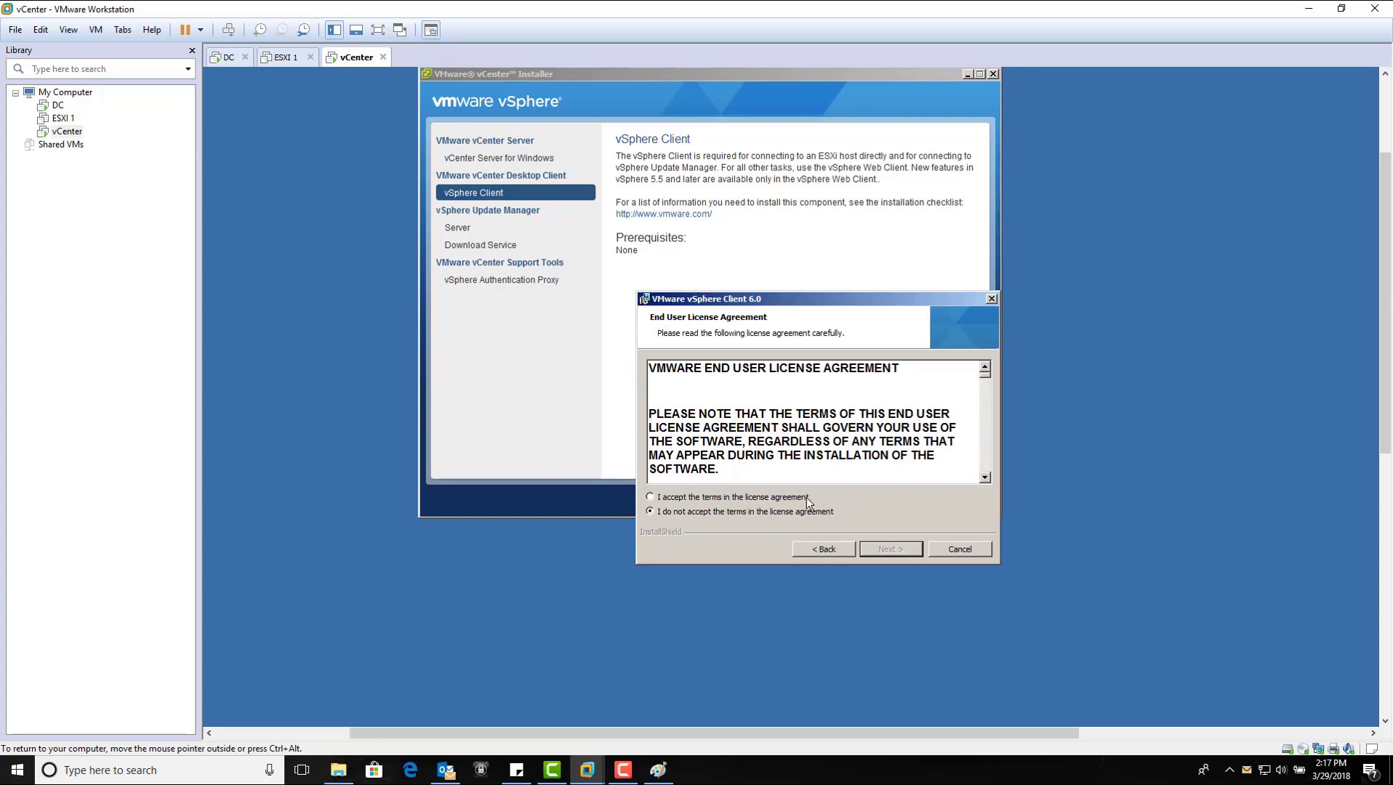
click(805, 497)
click(912, 552)
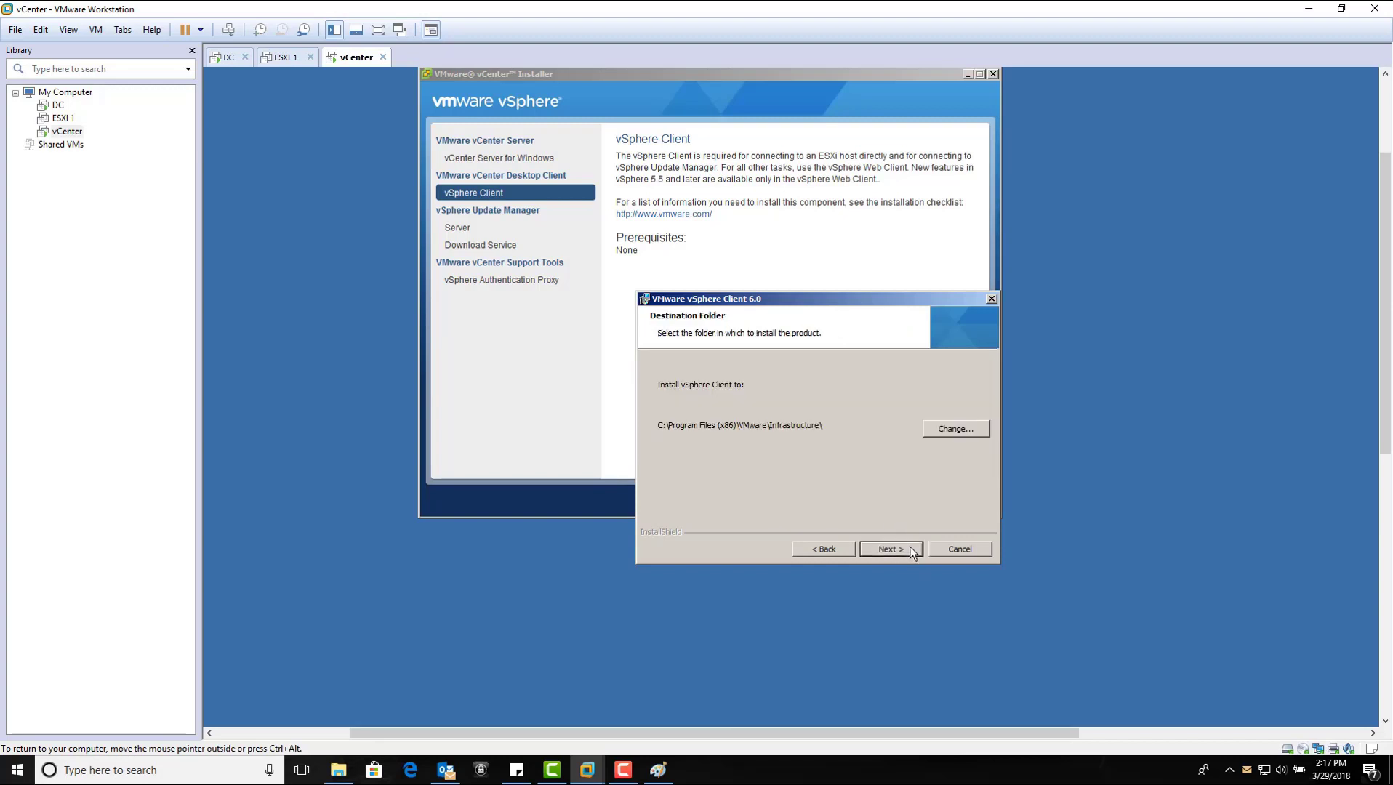
click(912, 552)
click(909, 549)
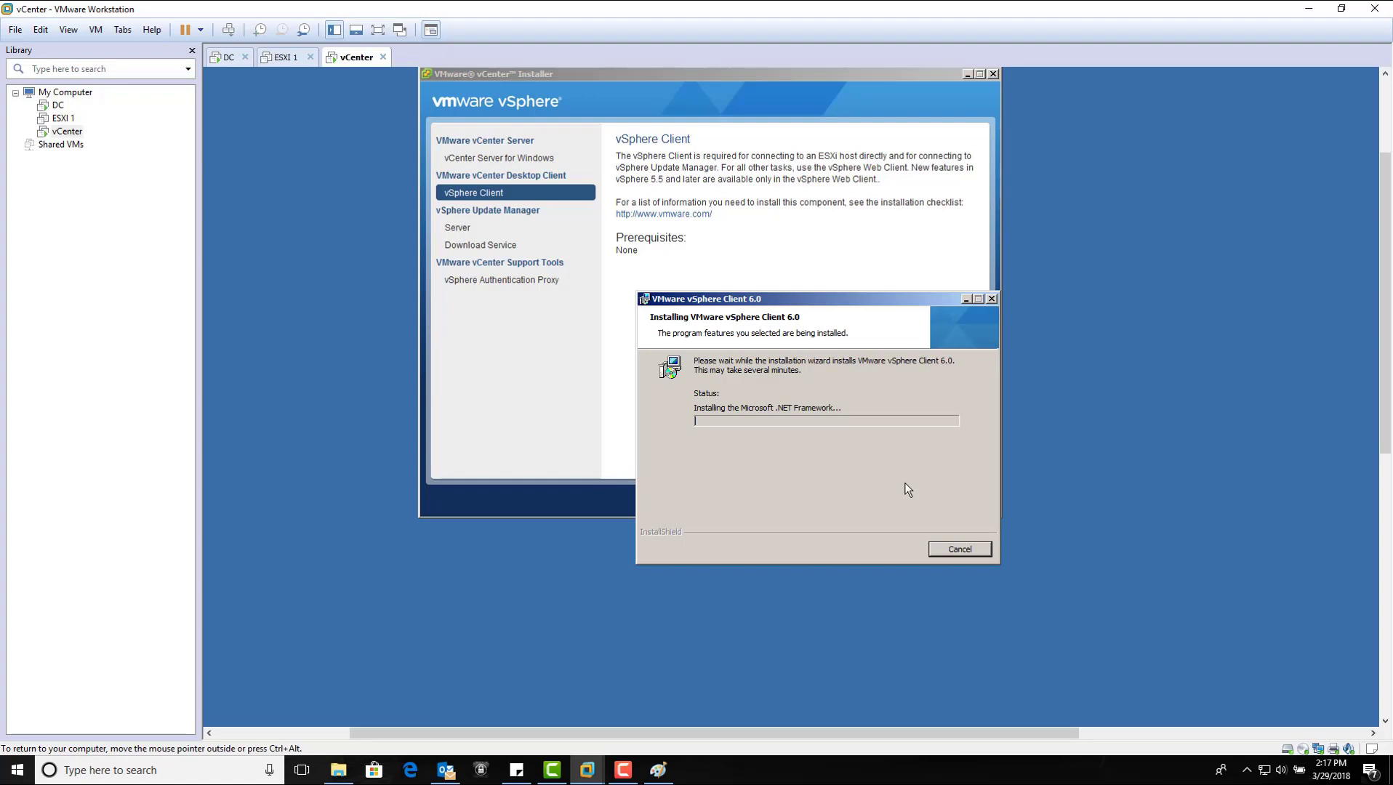
Step: Finish the completed vSphere Client installation and exit the vCenter Installer
click(623, 770)
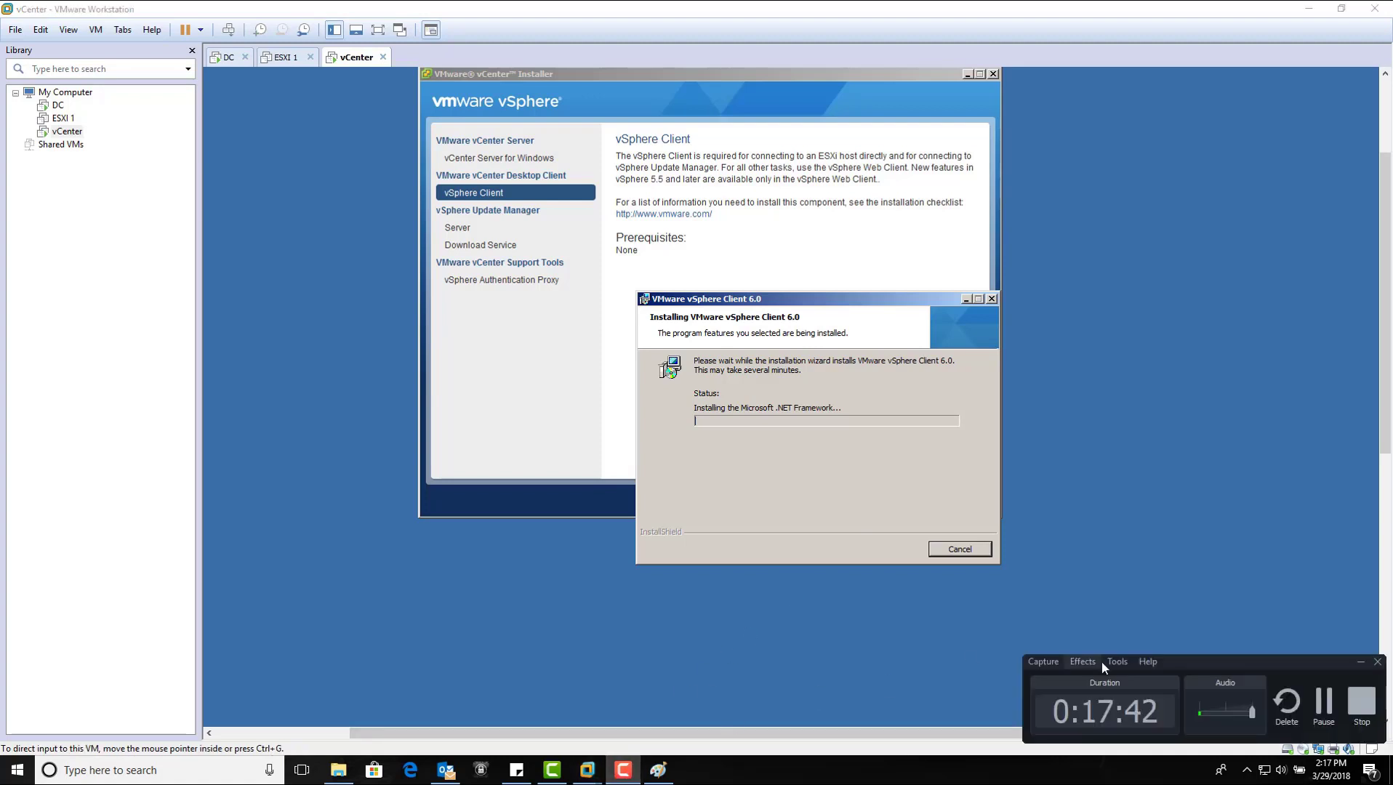
click(1335, 717)
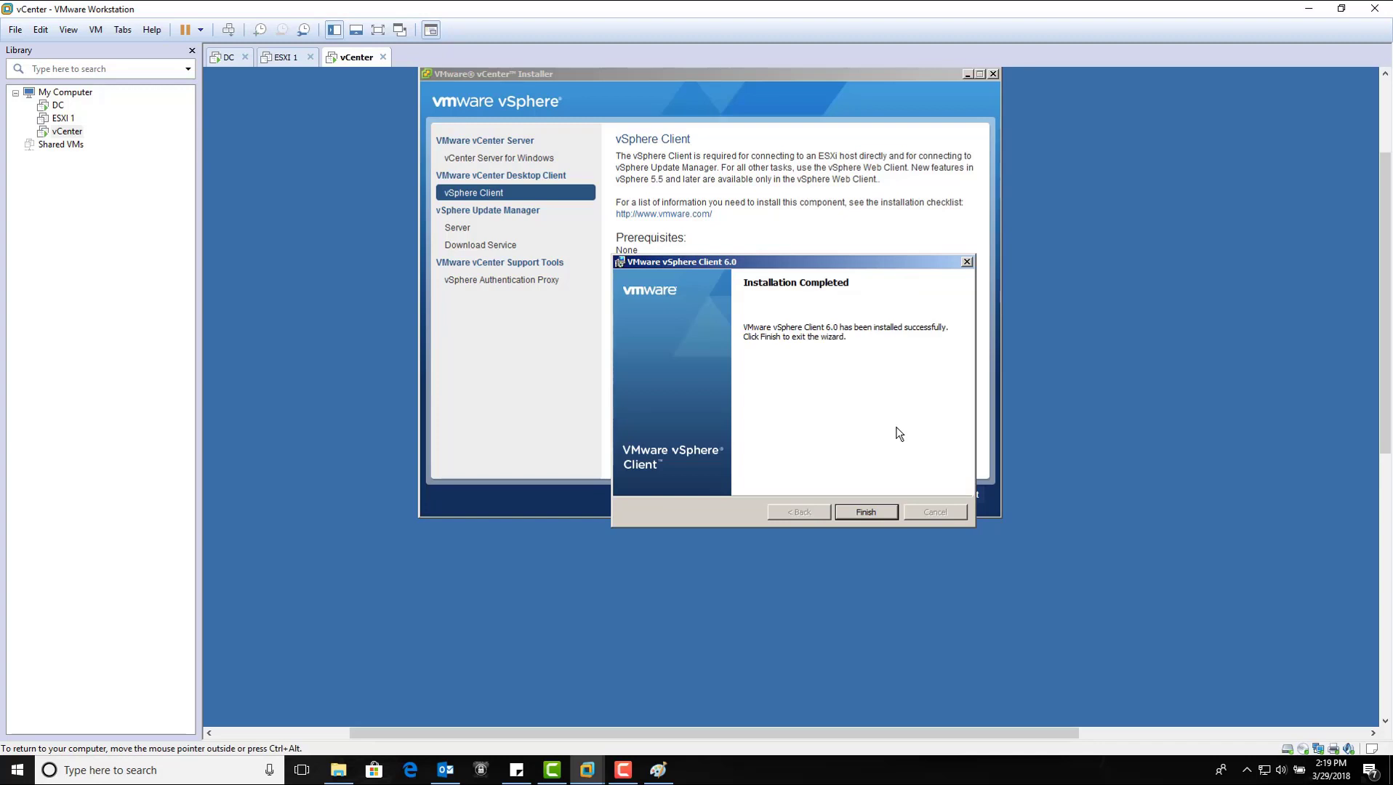
drag(848, 263, 841, 247)
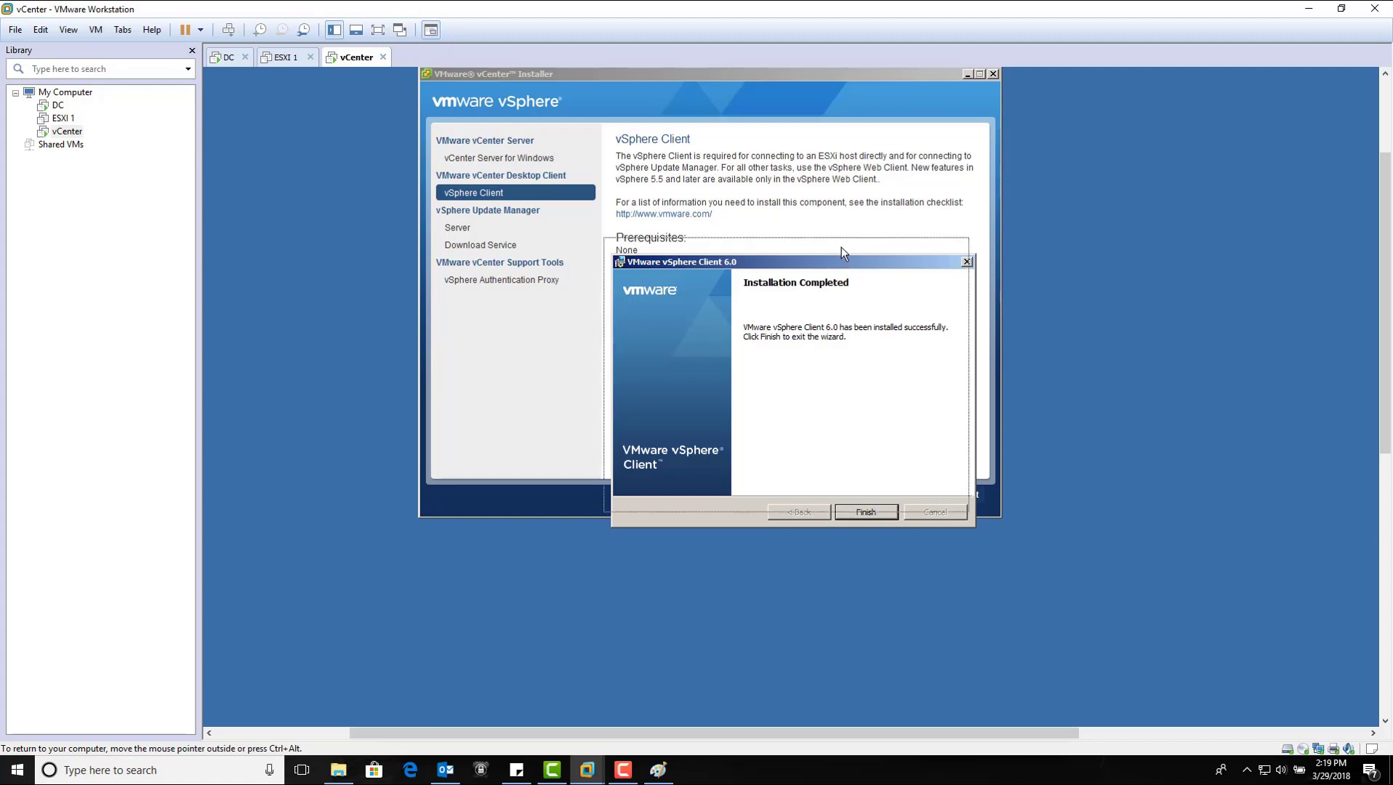
click(868, 498)
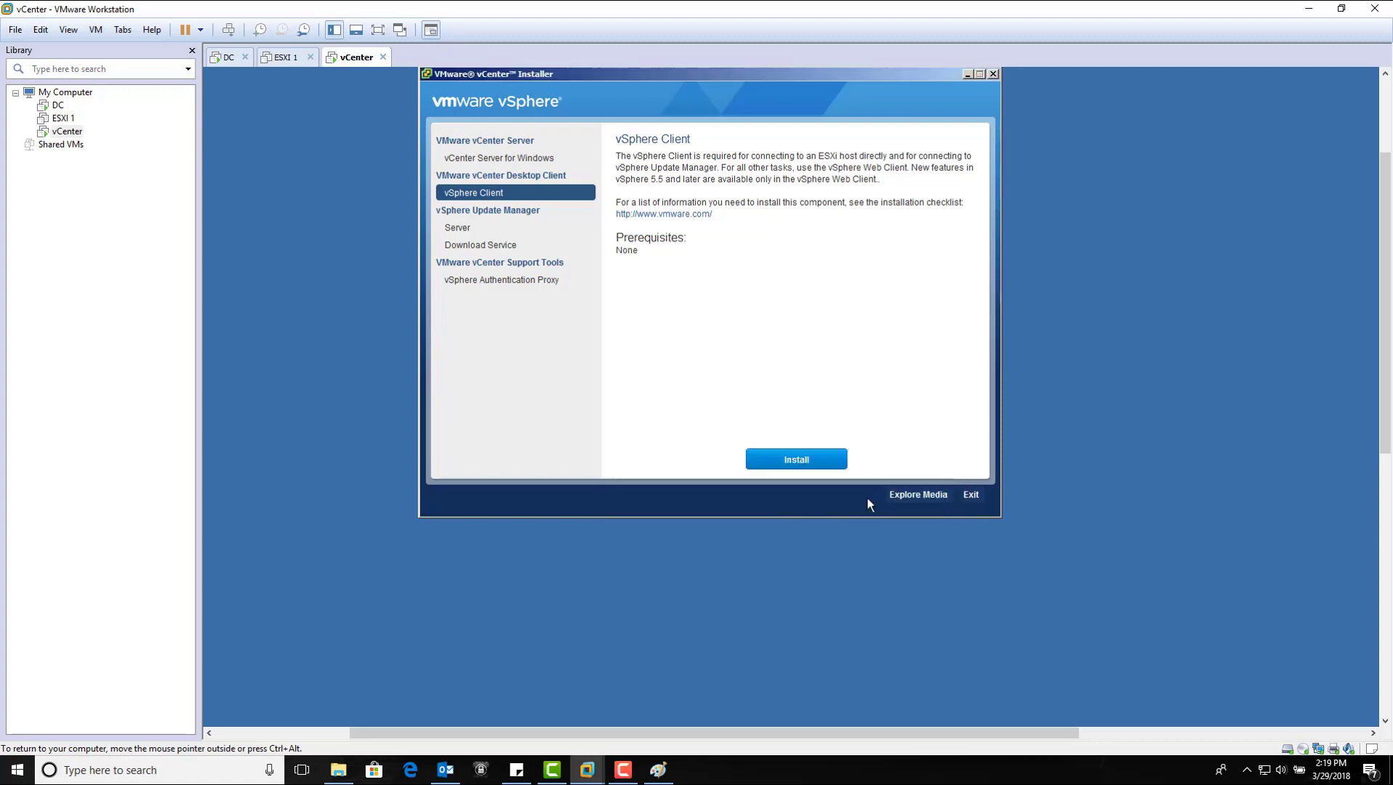
click(972, 497)
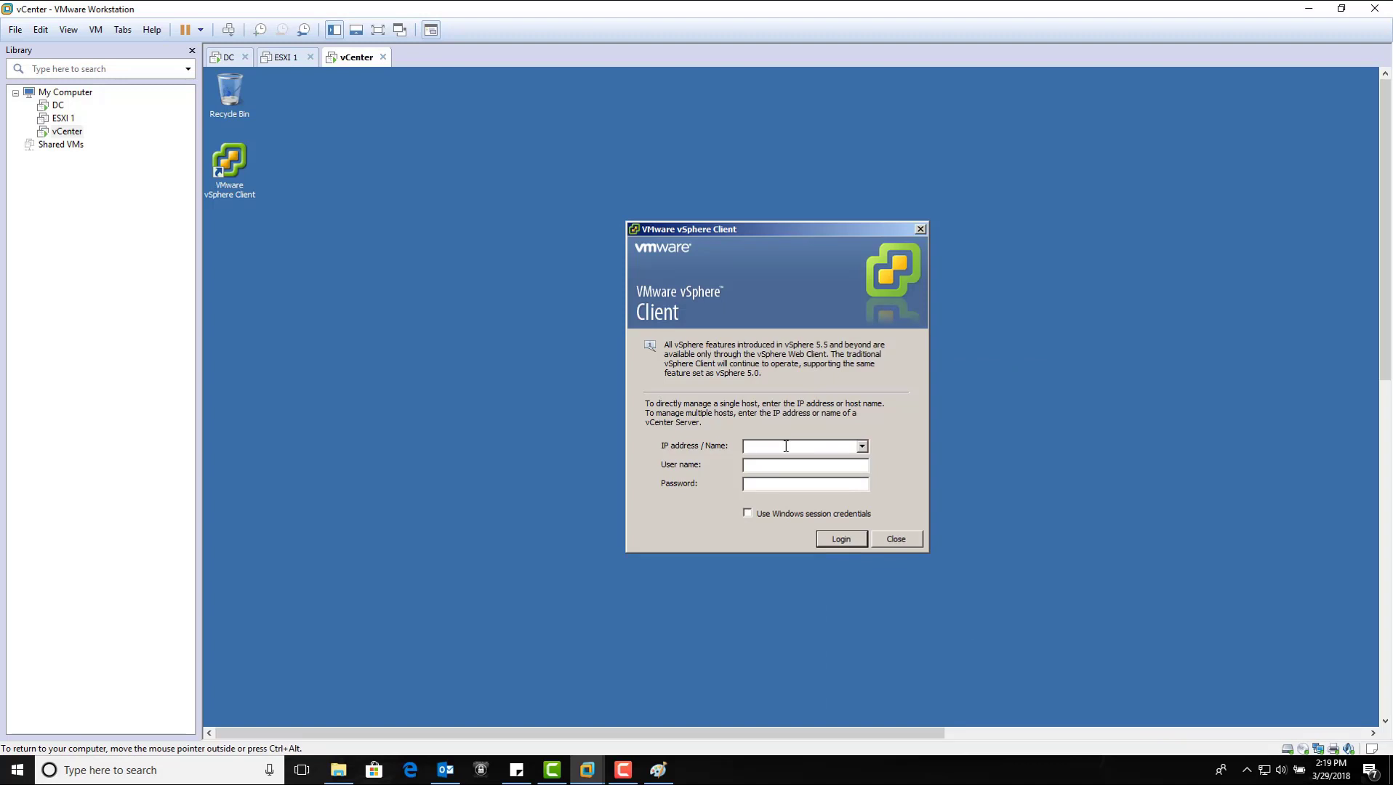
text(192.168.1.1)
text(administr)
text(ator)
text(@)
text(vsphere.l)
text(ocal)
key(Tab)
text(********)
key(Return)
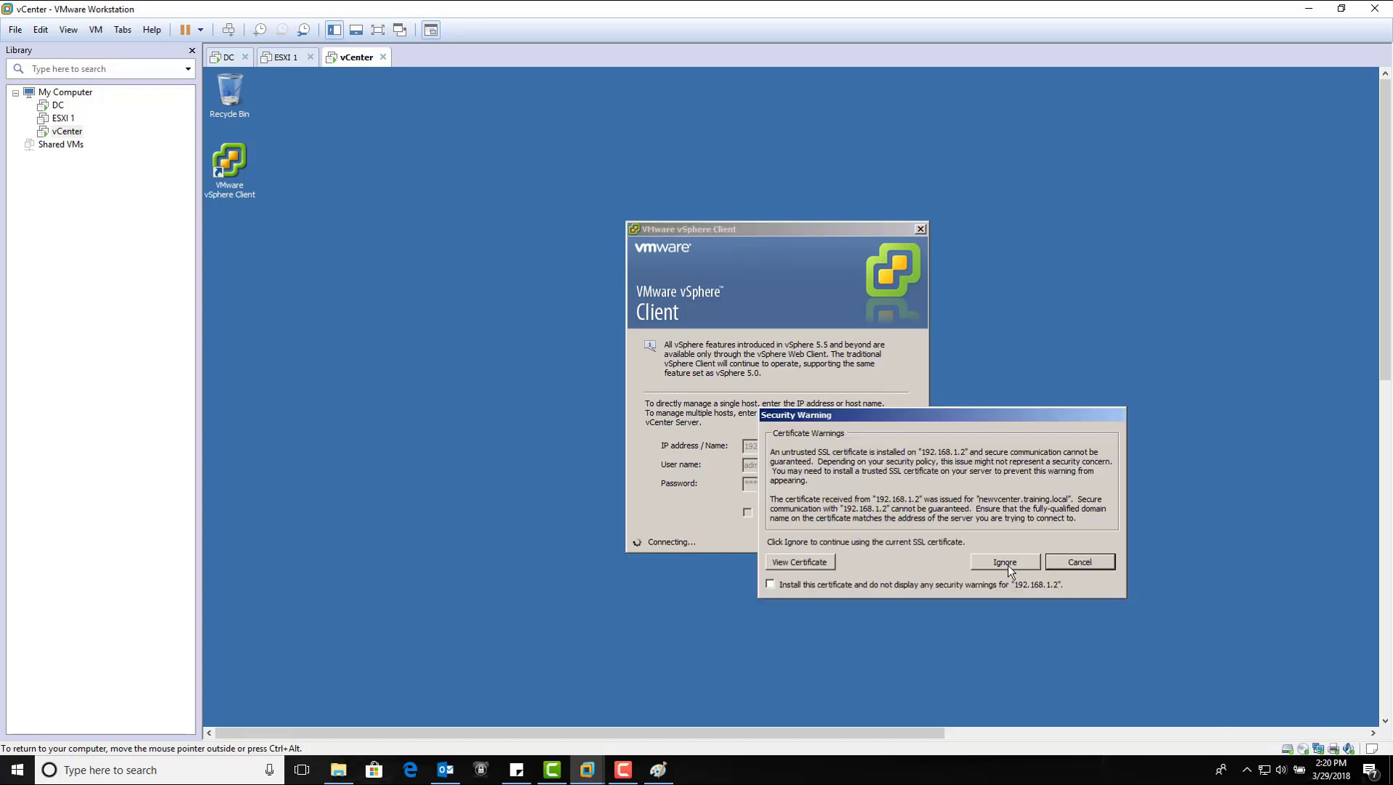
Step: Ignore the untrusted SSL certificate warning and wait for the inventory to load
click(1008, 564)
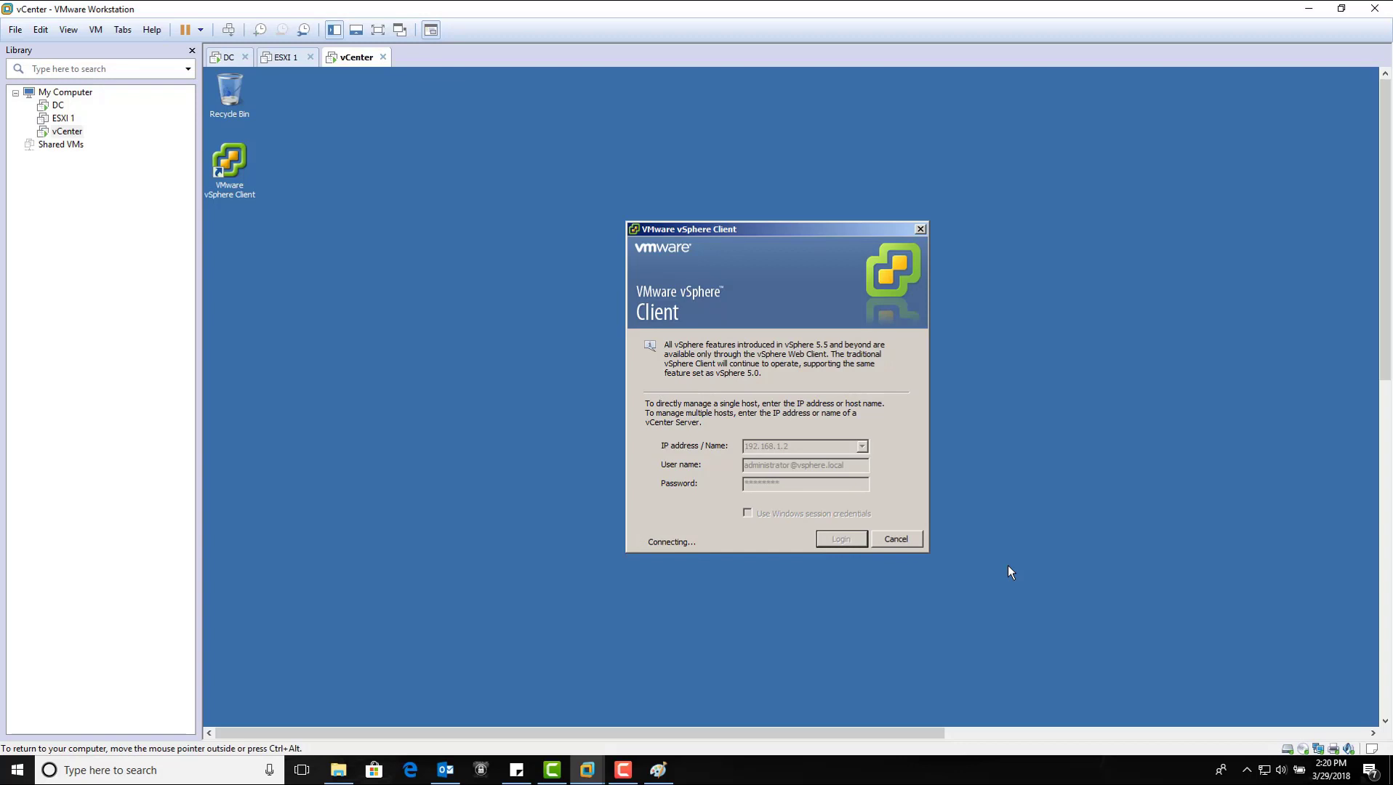
click(623, 769)
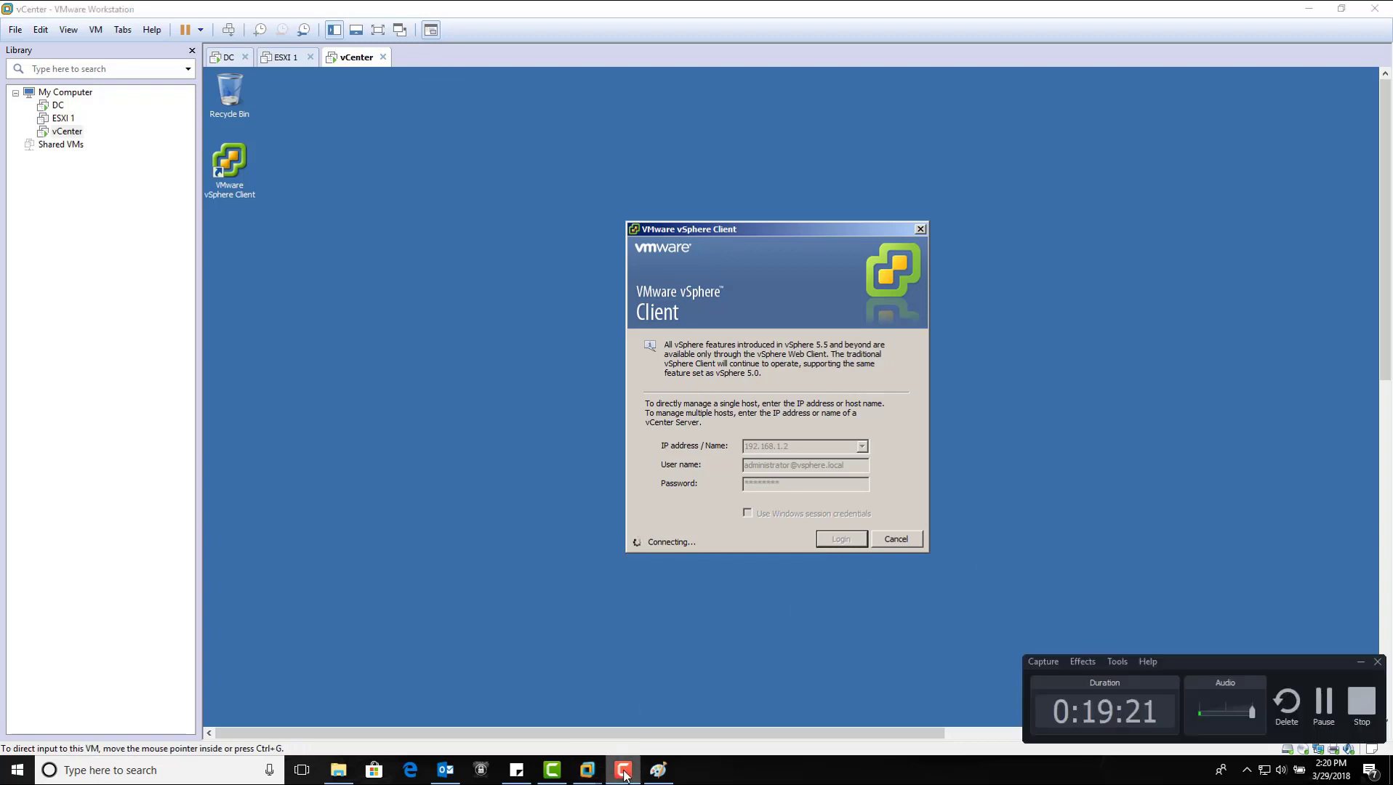
click(623, 774)
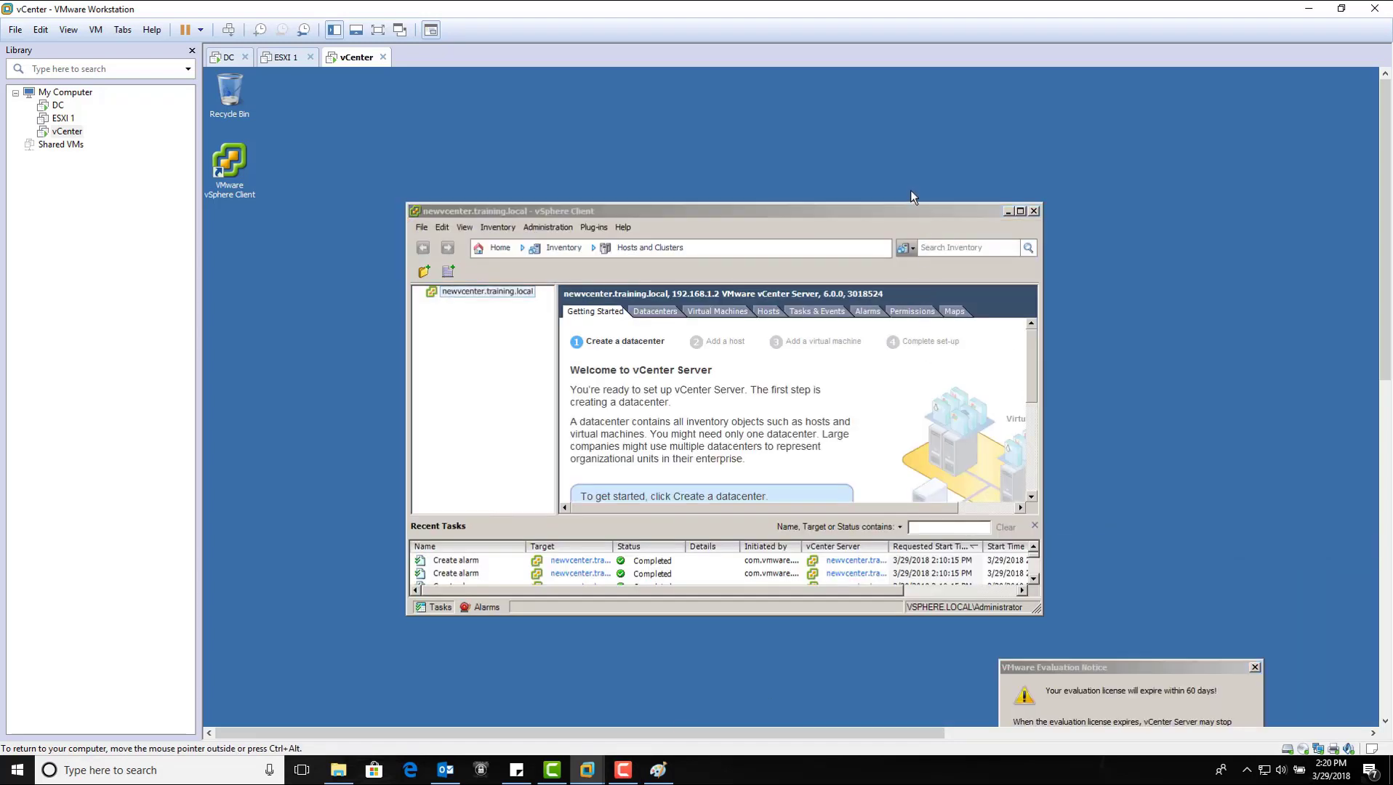
Step: Dismiss the 60-day evaluation notice, then enlarge the vSphere Client window and move it up-left
drag(1209, 658, 915, 360)
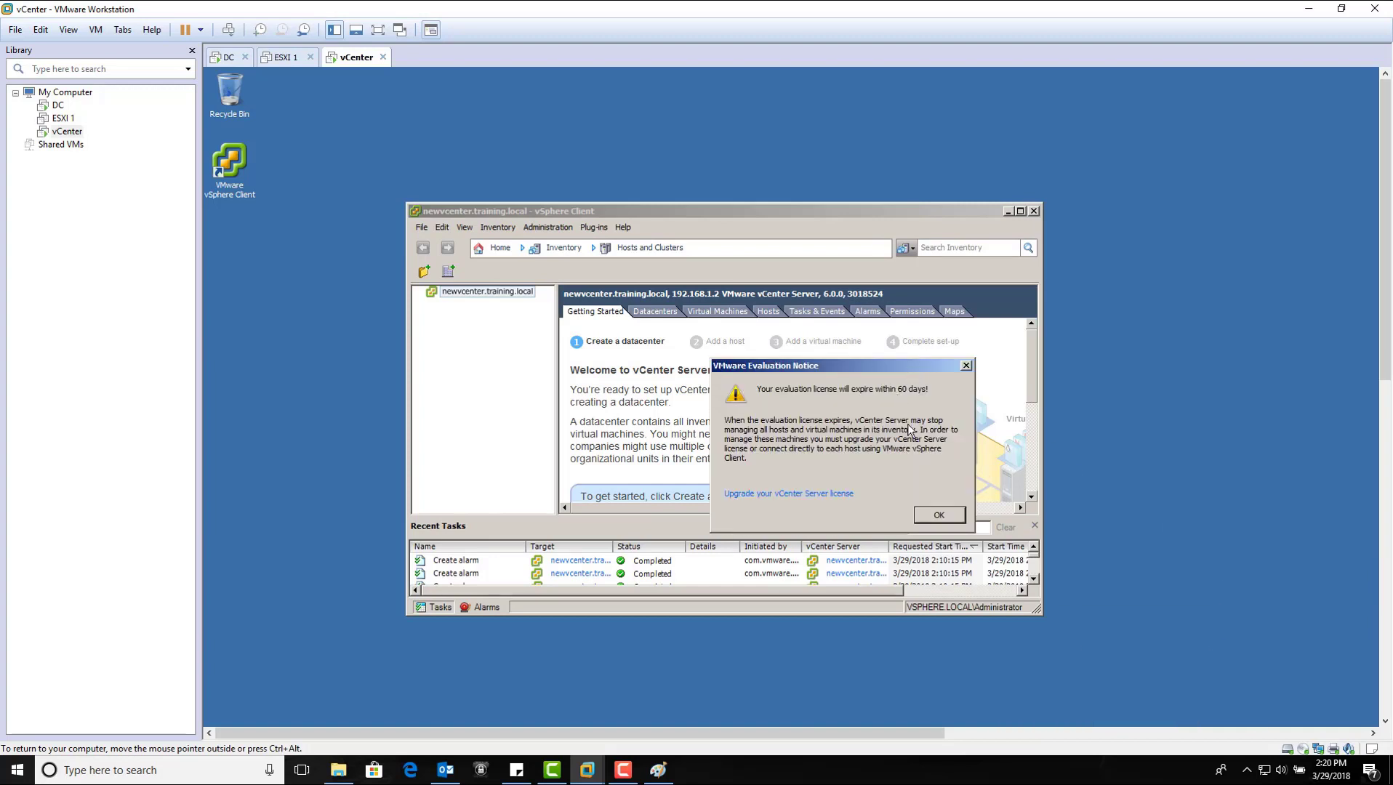
click(940, 513)
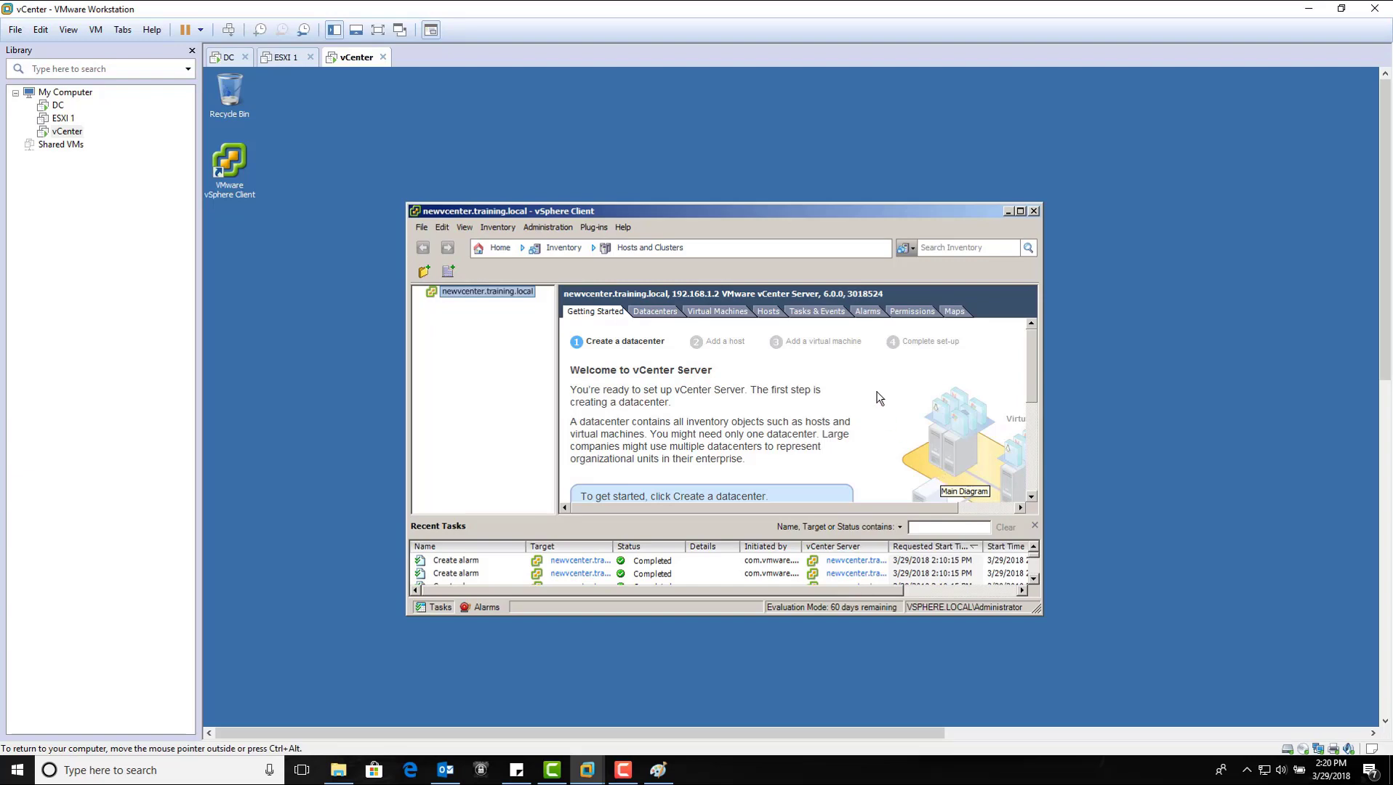
drag(1040, 612, 1163, 707)
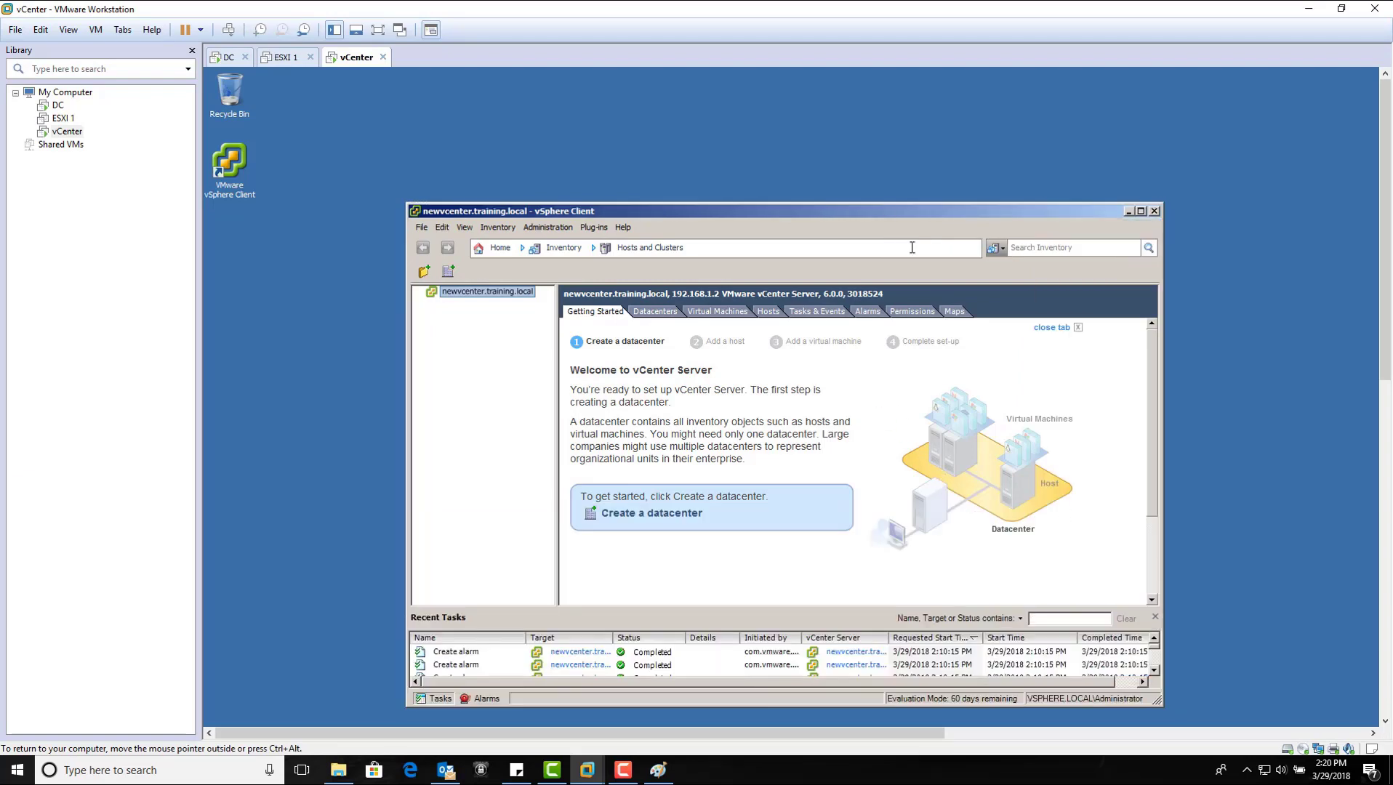
drag(880, 210, 834, 148)
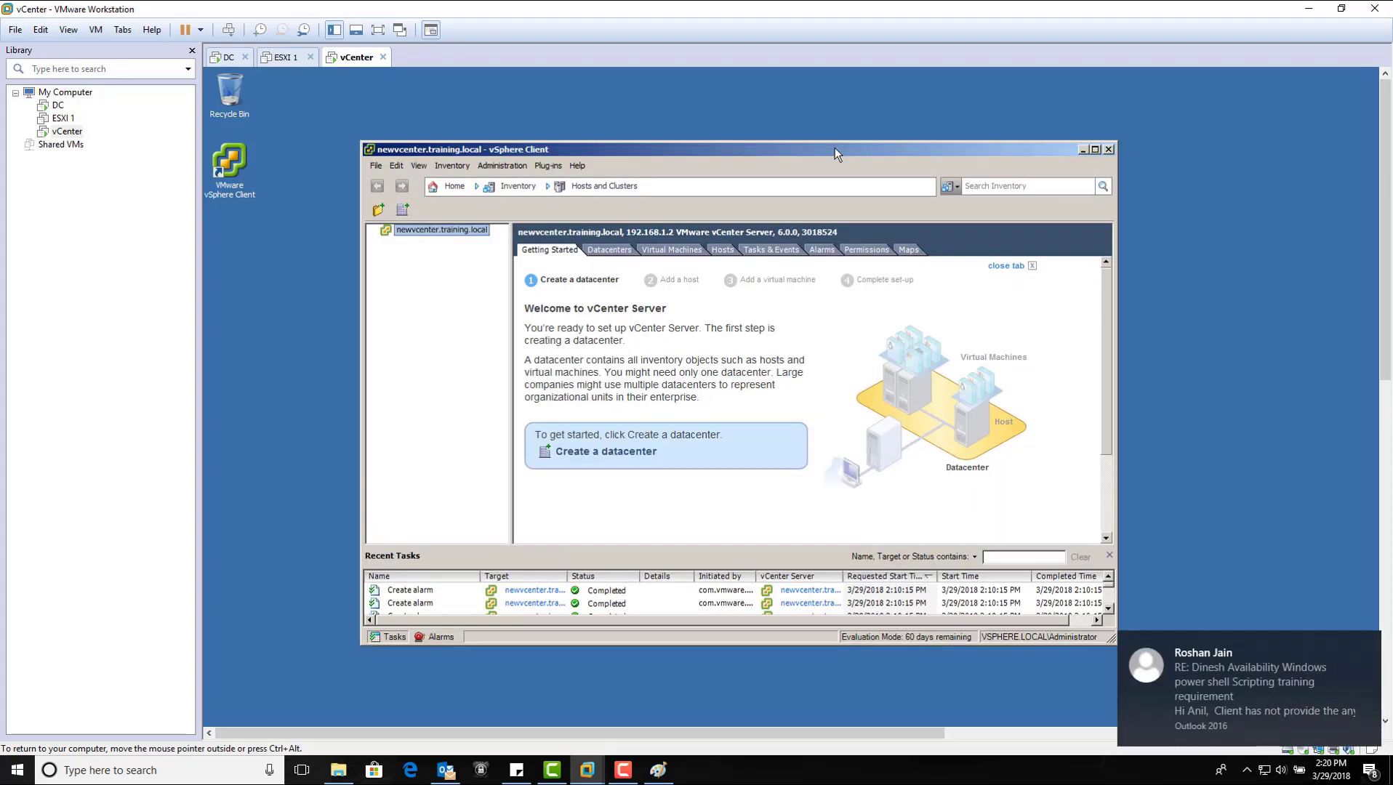